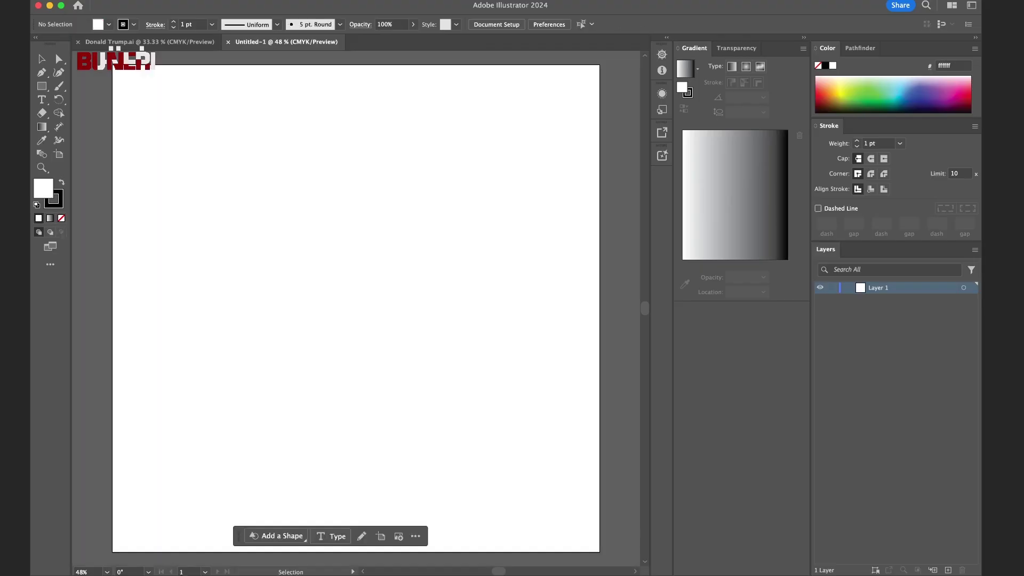
Paste the portrait photo, then scale and position it to cover the artboard.
{"action": "key", "text": "ctrl+v"}
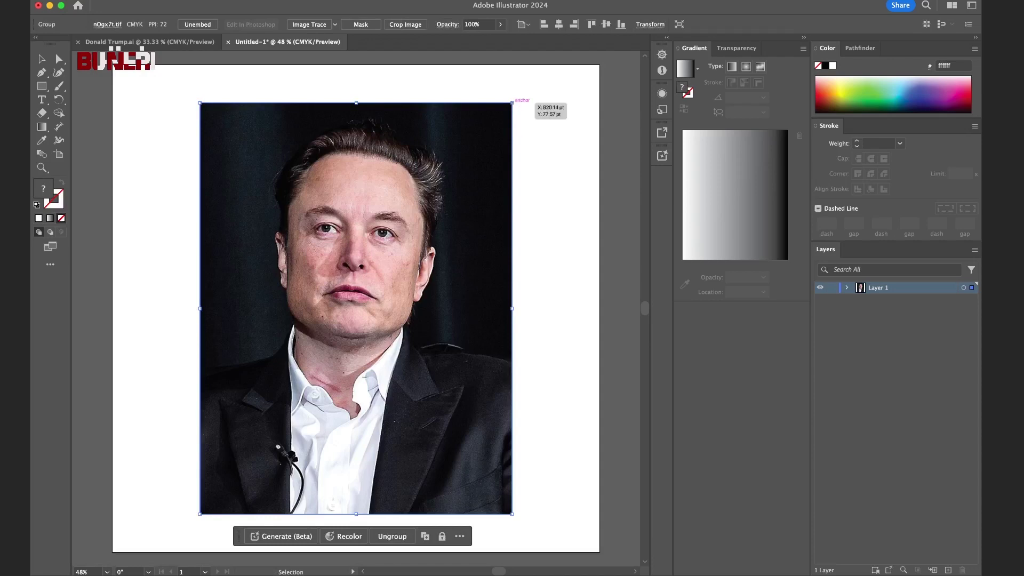
{"action": "left_click_drag", "start_coordinate": [512, 103], "coordinate": [555, 54]}
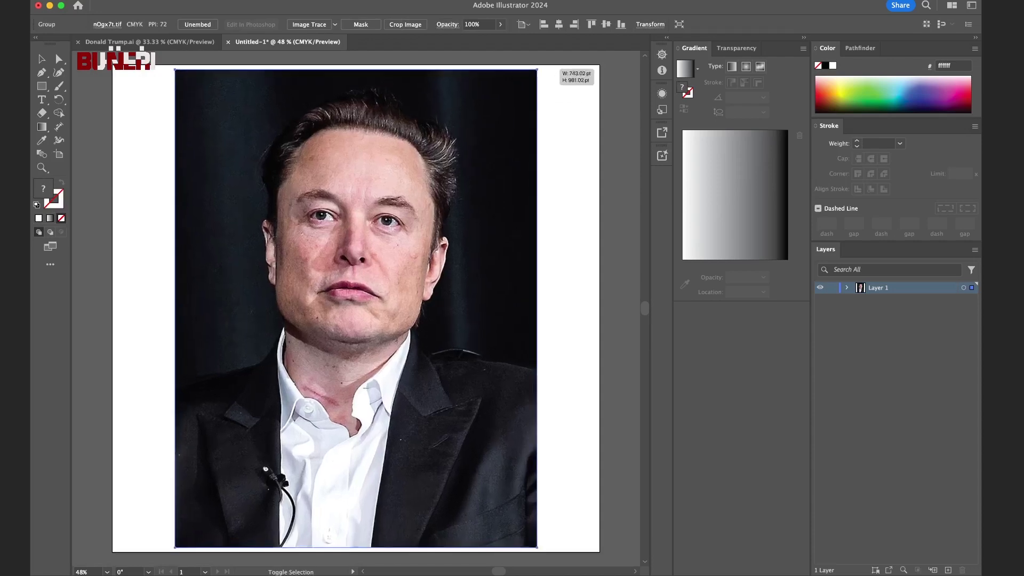
{"action": "left_click_drag", "start_coordinate": [554, 107], "coordinate": [555, 107]}
{"action": "key", "text": "super+minus"}
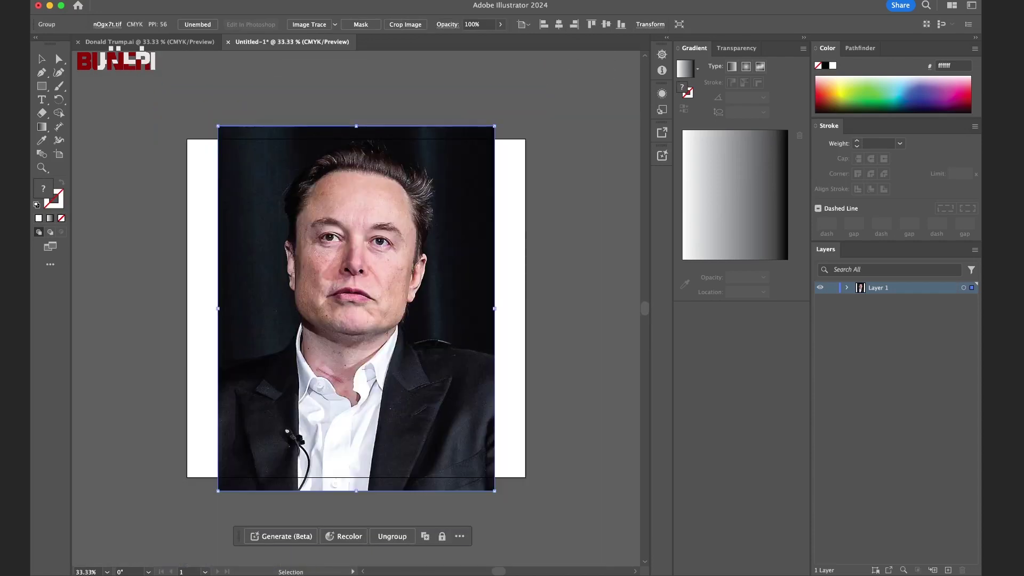
{"action": "mouse_move", "coordinate": [374, 278]}
{"action": "left_mouse_down"}
{"action": "mouse_move", "coordinate": [378, 238]}
{"action": "mouse_move", "coordinate": [427, 245]}
{"action": "left_mouse_up"}
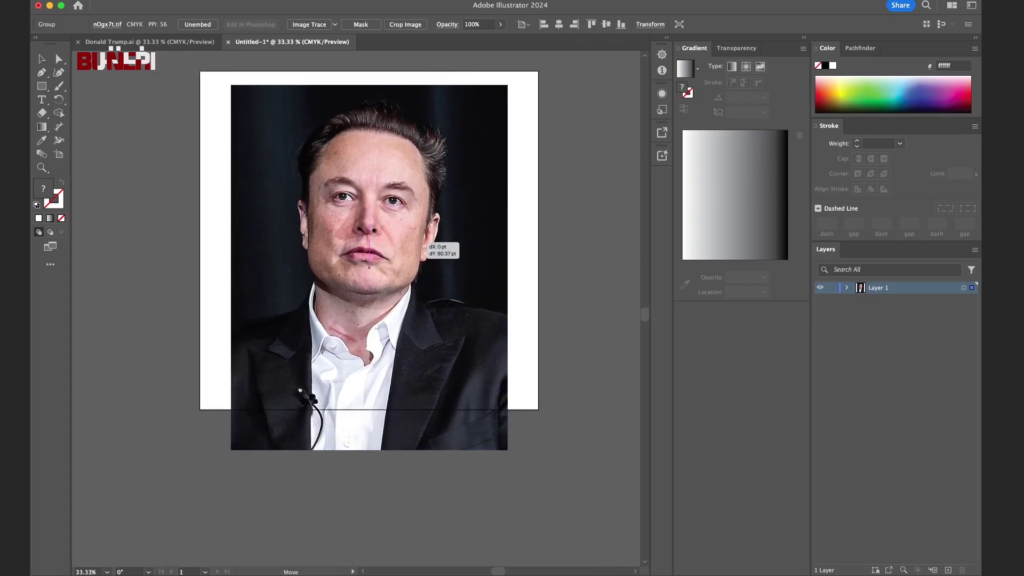
{"action": "left_click_drag", "start_coordinate": [507, 84], "coordinate": [522, 66]}
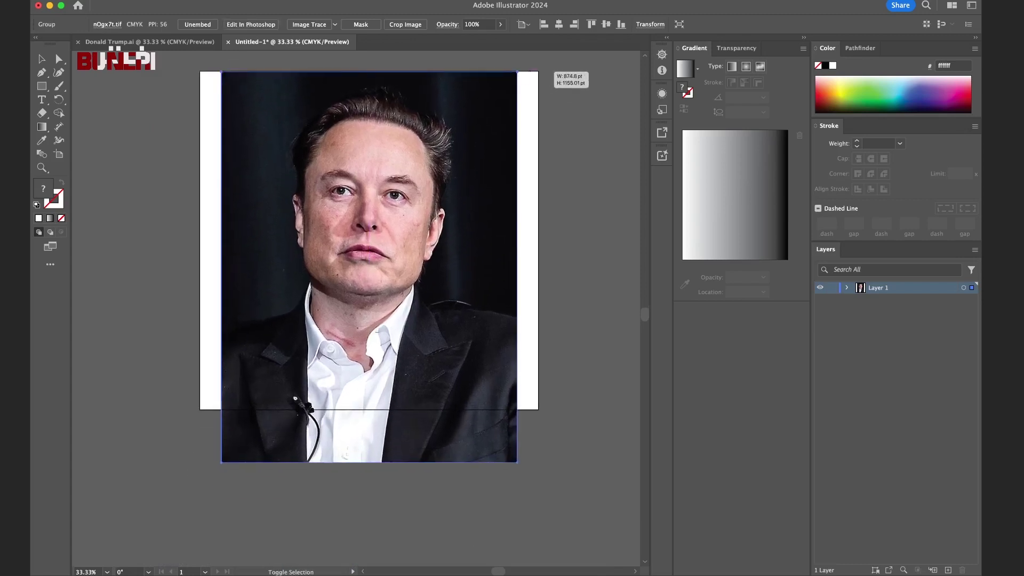
{"action": "left_click_drag", "start_coordinate": [480, 122], "coordinate": [480, 126]}
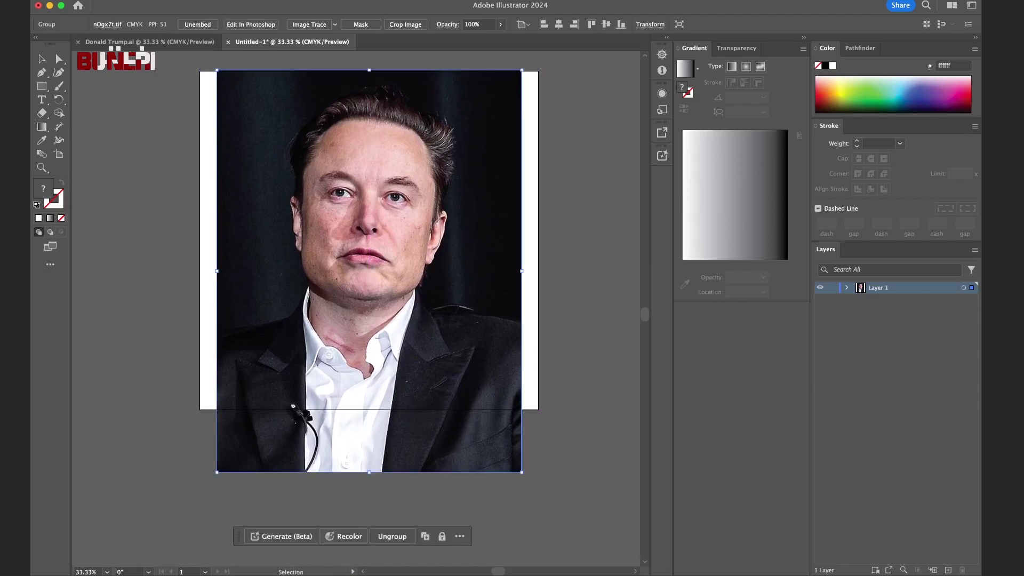
Fade the photo to 70% opacity and deselect it.
{"action": "left_click", "coordinate": [478, 25]}
{"action": "key", "text": "BackSpace"}
{"action": "key", "text": "BackSpace"}
{"action": "key", "text": "BackSpace"}
{"action": "type", "text": "70"}
{"action": "key", "text": "Return"}
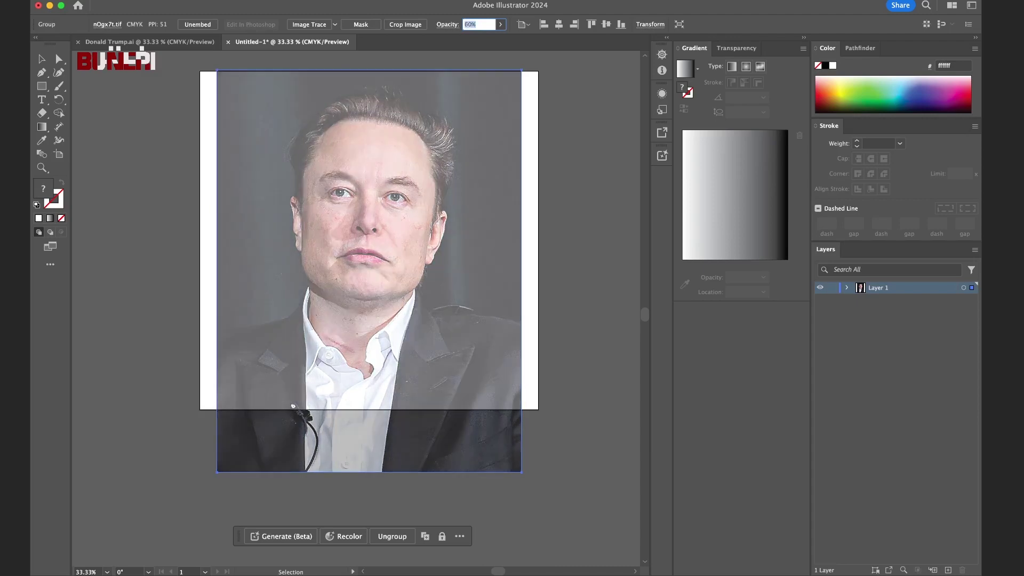
{"action": "key", "text": "super+shift+a"}
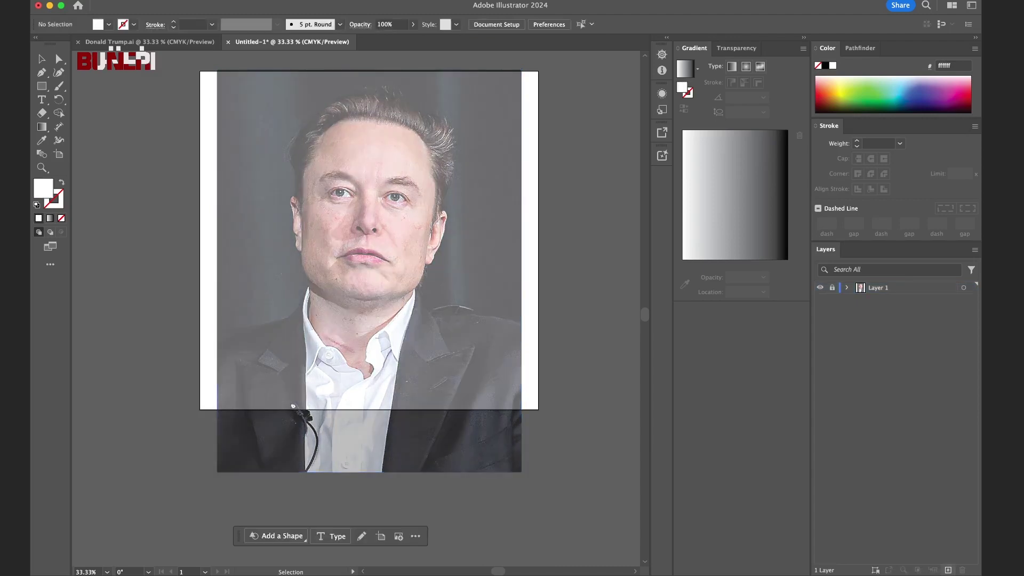
Add a new layer above the photo with no fill and a black stroke, zoomed in on the face.
{"action": "left_click", "coordinate": [948, 570]}
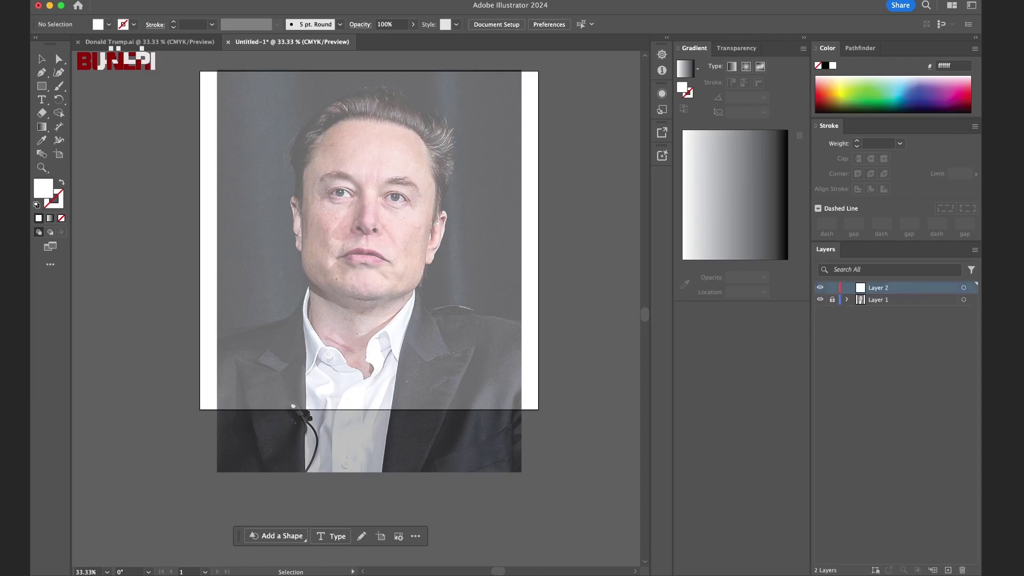
{"action": "key", "text": "slash"}
{"action": "key", "text": "d"}
{"action": "key", "text": "slash"}
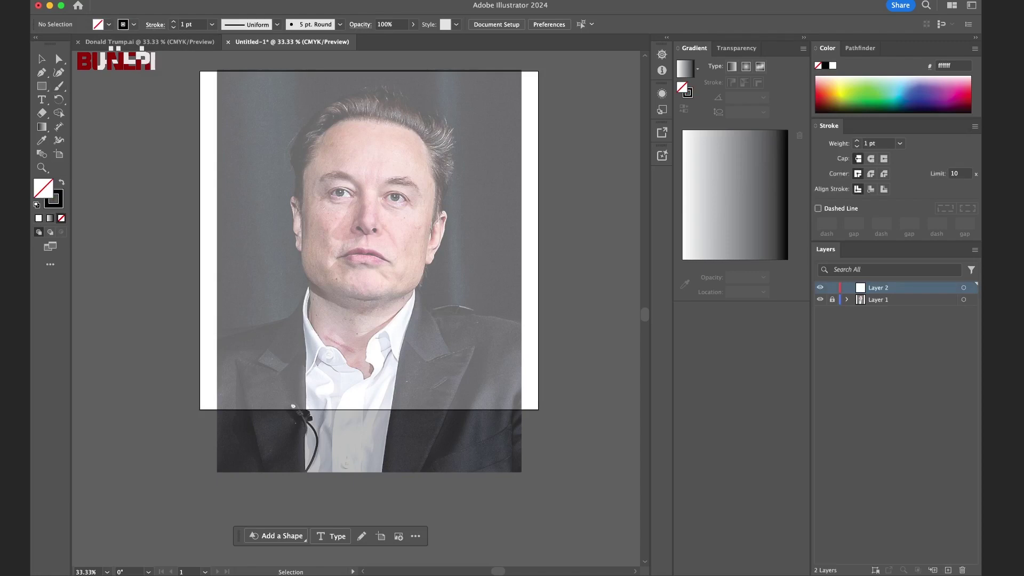
{"action": "key", "text": "ctrl+plus"}
{"action": "scroll", "coordinate": [356, 308], "scroll_direction": "up", "scroll_amount": 3}
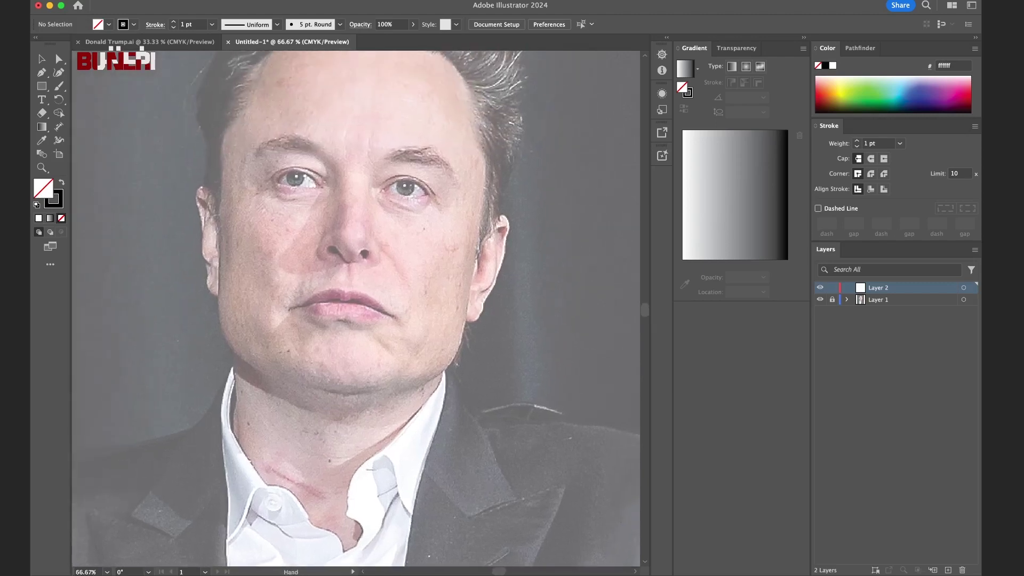
{"action": "scroll", "coordinate": [356, 308], "scroll_direction": "right", "scroll_amount": 2}
{"action": "scroll", "coordinate": [356, 308], "scroll_direction": "up", "scroll_amount": 1}
{"action": "key", "text": "p"}
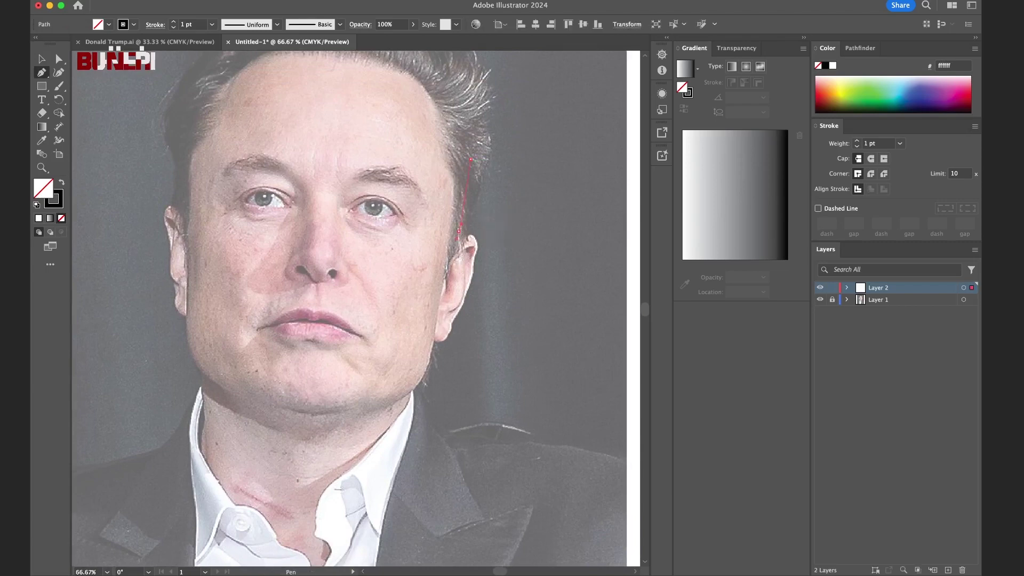
Trace the face outline from the right temple around the jaw and chin to the left jaw.
{"action": "mouse_move", "coordinate": [458, 233]}
{"action": "left_mouse_down"}
{"action": "mouse_move", "coordinate": [472, 273]}
{"action": "mouse_move", "coordinate": [436, 340]}
{"action": "left_mouse_up"}
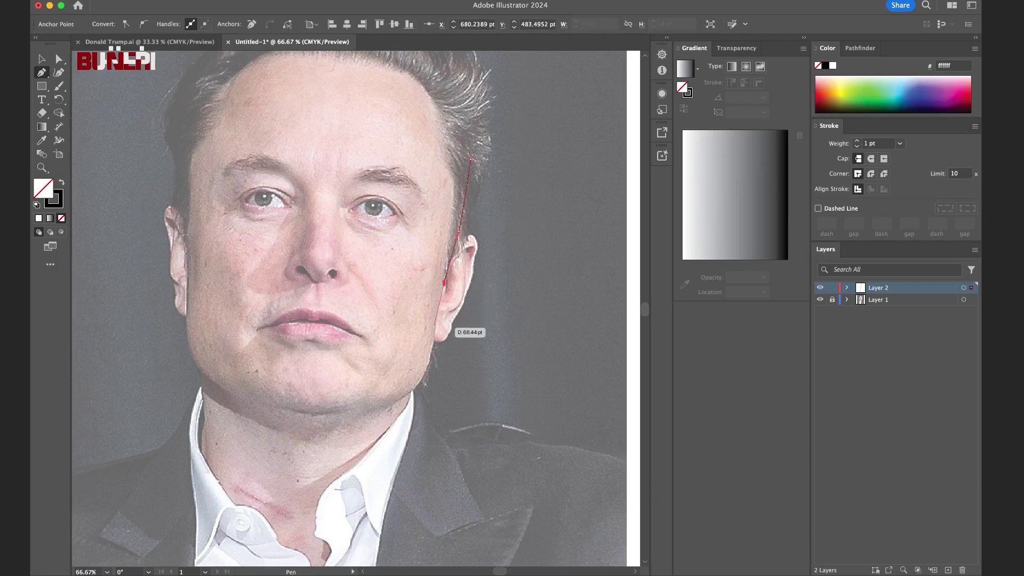
{"action": "left_click", "coordinate": [435, 338]}
{"action": "left_click_drag", "start_coordinate": [419, 394], "coordinate": [450, 247]}
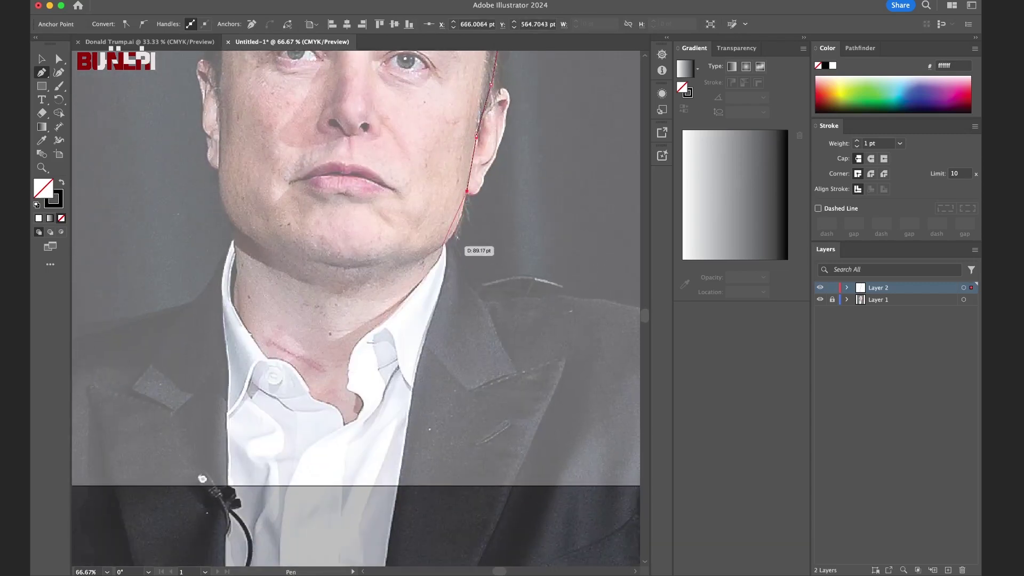
{"action": "left_click_drag", "start_coordinate": [420, 258], "coordinate": [375, 267]}
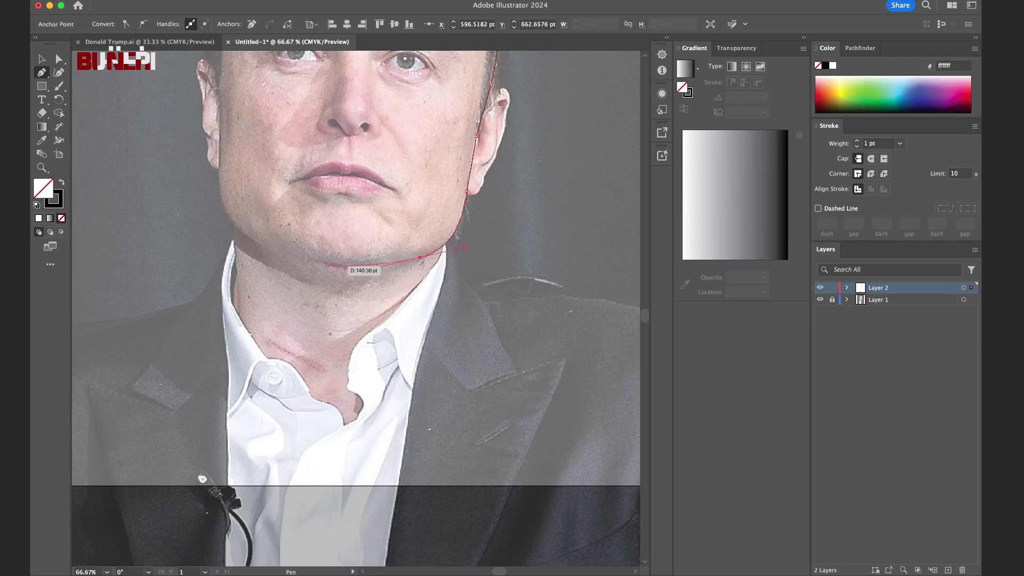
{"action": "left_click_drag", "start_coordinate": [321, 264], "coordinate": [315, 263]}
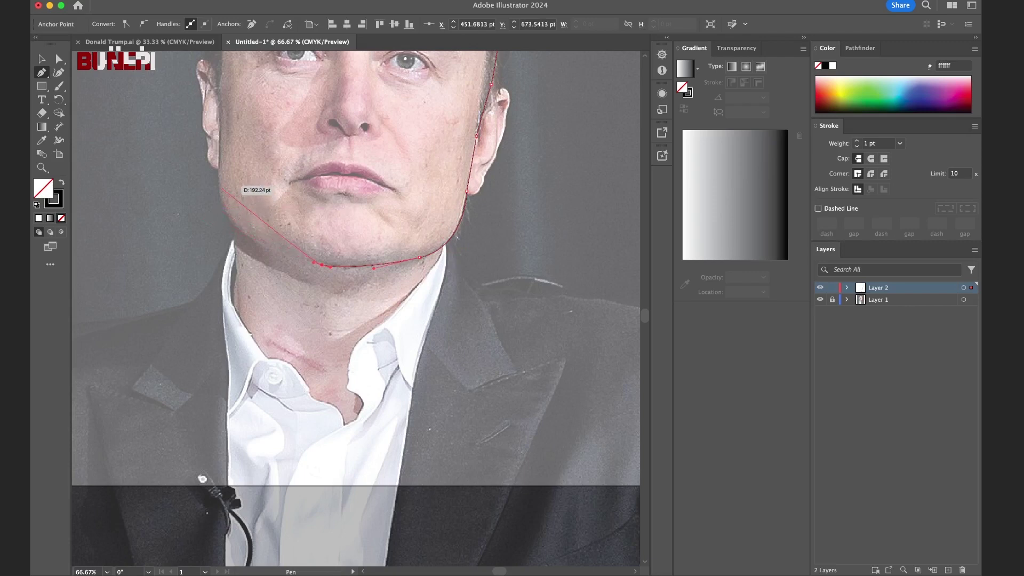
{"action": "left_click_drag", "start_coordinate": [217, 172], "coordinate": [223, 98]}
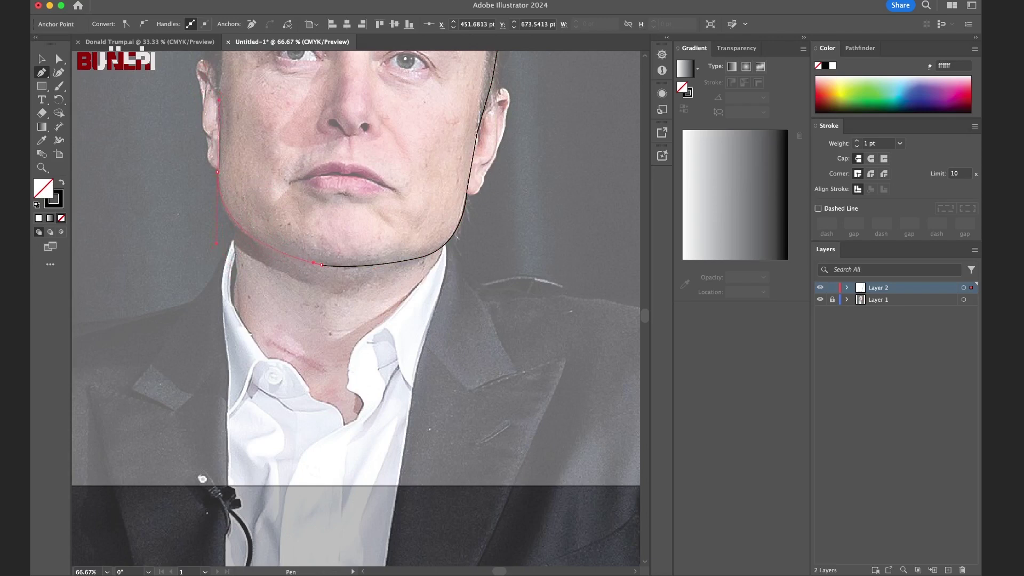
Close the outline up the left cheek and across the hairline, then add a third layer.
{"action": "scroll", "coordinate": [238, 272], "scroll_direction": "up", "scroll_amount": 5}
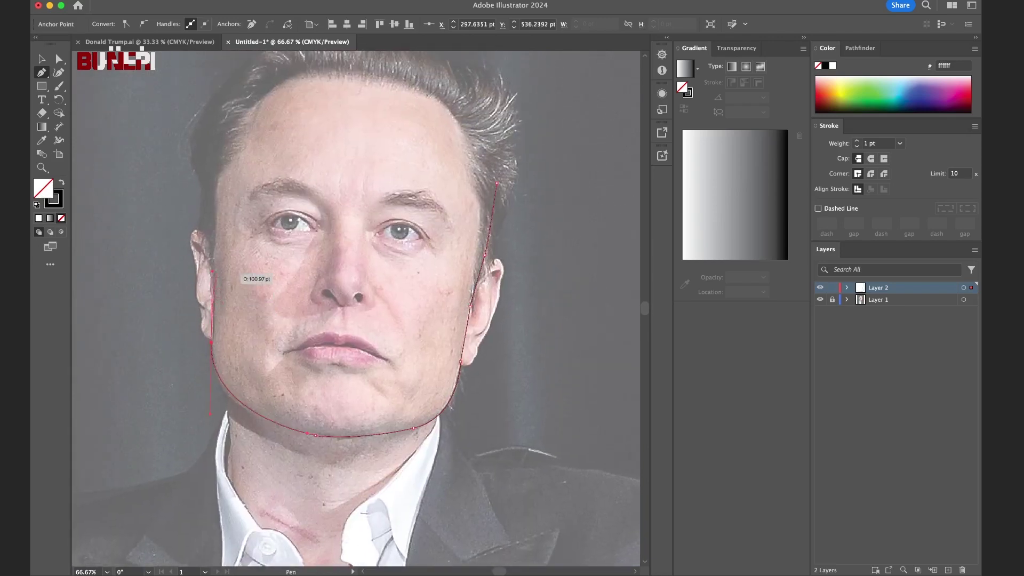
{"action": "left_click_drag", "start_coordinate": [239, 273], "coordinate": [233, 336]}
{"action": "left_click", "coordinate": [219, 158]}
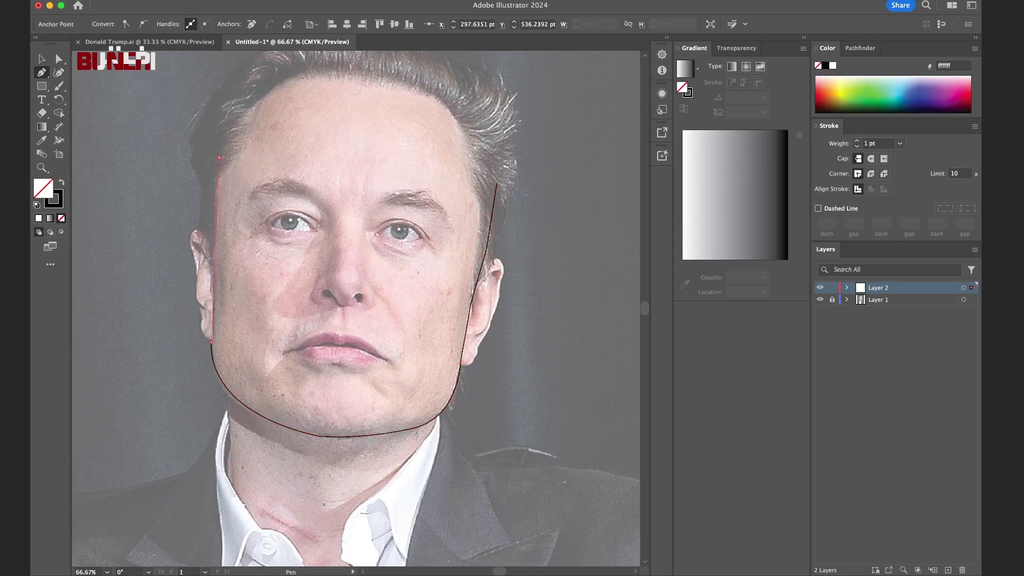
{"action": "mouse_move", "coordinate": [219, 158]}
{"action": "left_mouse_down"}
{"action": "mouse_move", "coordinate": [233, 138]}
{"action": "mouse_move", "coordinate": [245, 165]}
{"action": "left_mouse_up"}
{"action": "left_click_drag", "start_coordinate": [343, 162], "coordinate": [438, 220]}
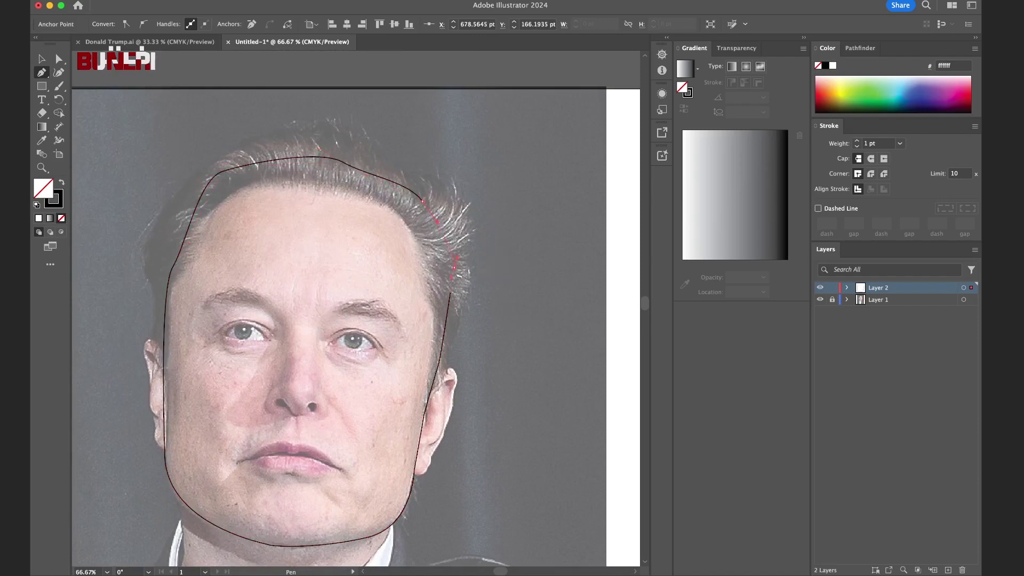
{"action": "mouse_move", "coordinate": [449, 293]}
{"action": "left_mouse_down"}
{"action": "mouse_move", "coordinate": [450, 306]}
{"action": "mouse_move", "coordinate": [532, 147]}
{"action": "left_mouse_up"}
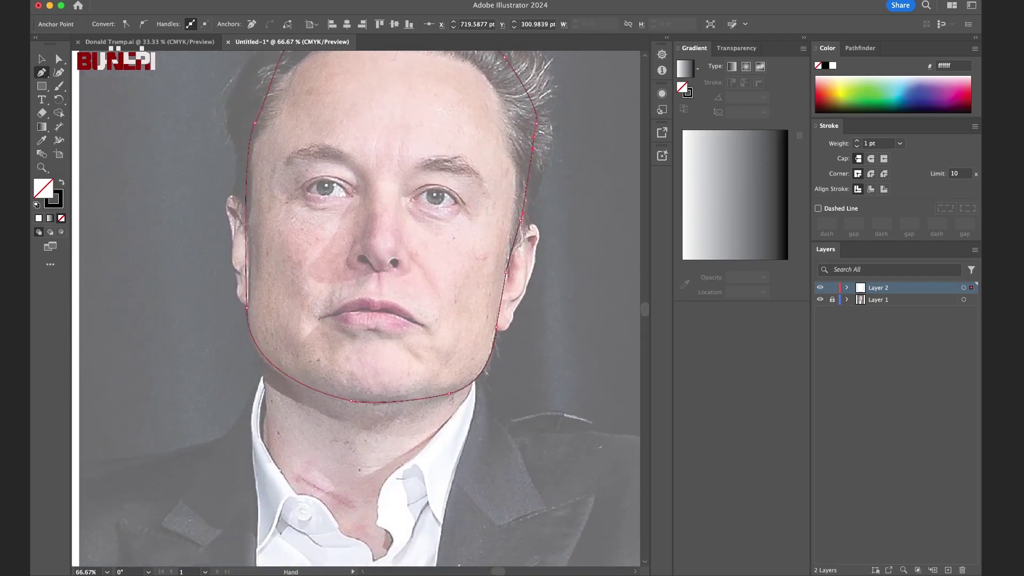
{"action": "left_click", "coordinate": [948, 570]}
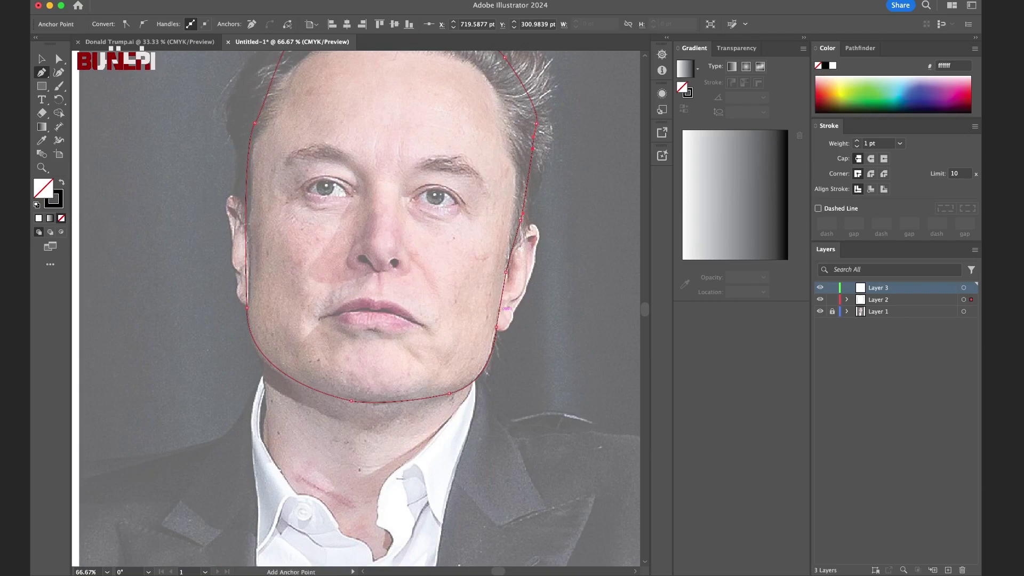
Trace the nose side, tip and both nostril curves, then add a fourth layer for the eyes.
{"action": "key", "text": "super+equal"}
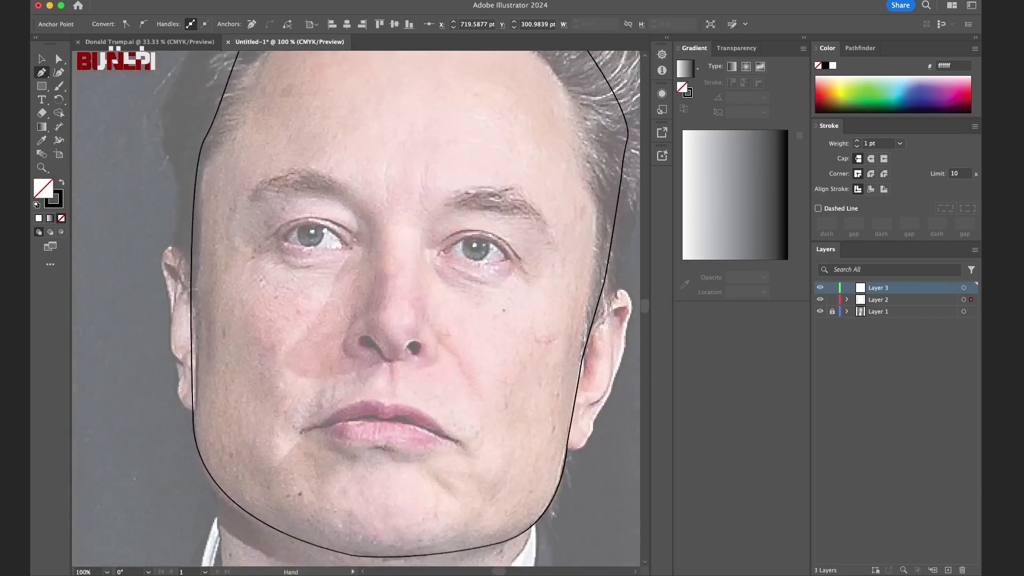
{"action": "left_click", "coordinate": [457, 292]}
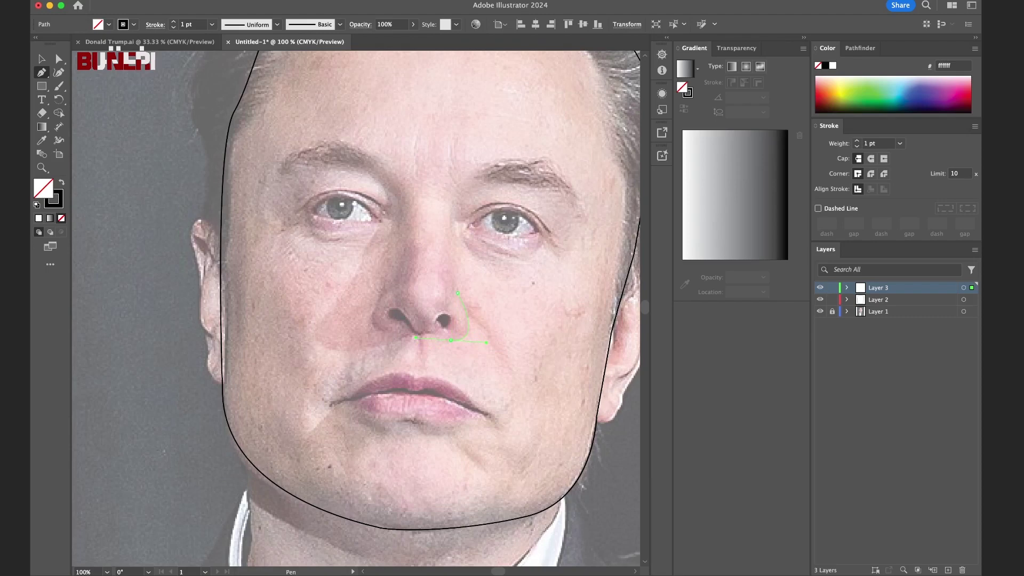
{"action": "mouse_move", "coordinate": [451, 340]}
{"action": "left_mouse_down"}
{"action": "mouse_move", "coordinate": [485, 340]}
{"action": "mouse_move", "coordinate": [447, 329]}
{"action": "mouse_move", "coordinate": [455, 313]}
{"action": "mouse_move", "coordinate": [430, 358]}
{"action": "mouse_move", "coordinate": [454, 315]}
{"action": "mouse_move", "coordinate": [462, 319]}
{"action": "left_mouse_up"}
{"action": "left_click_drag", "start_coordinate": [435, 328], "coordinate": [438, 313]}
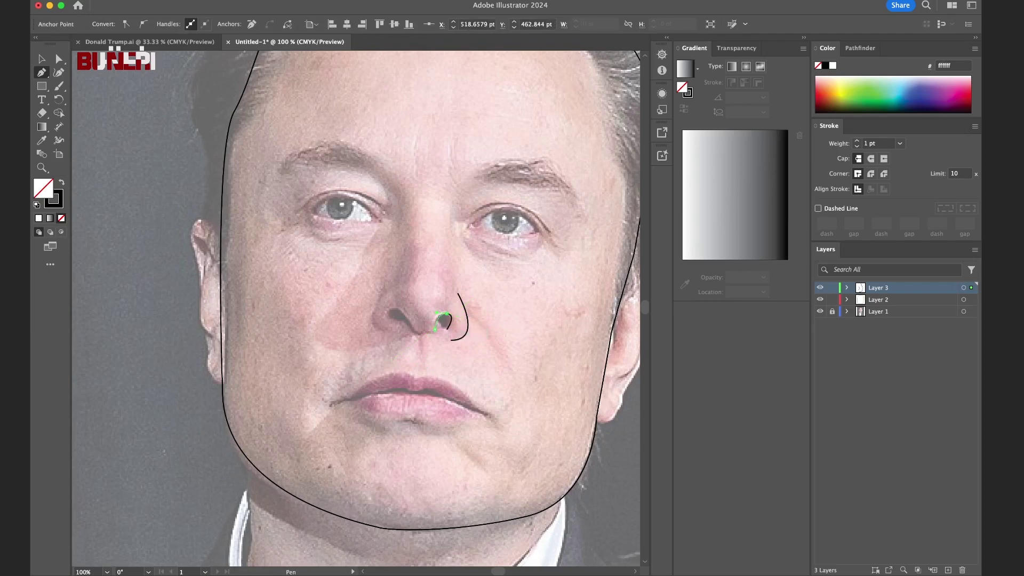
{"action": "left_click", "coordinate": [409, 327]}
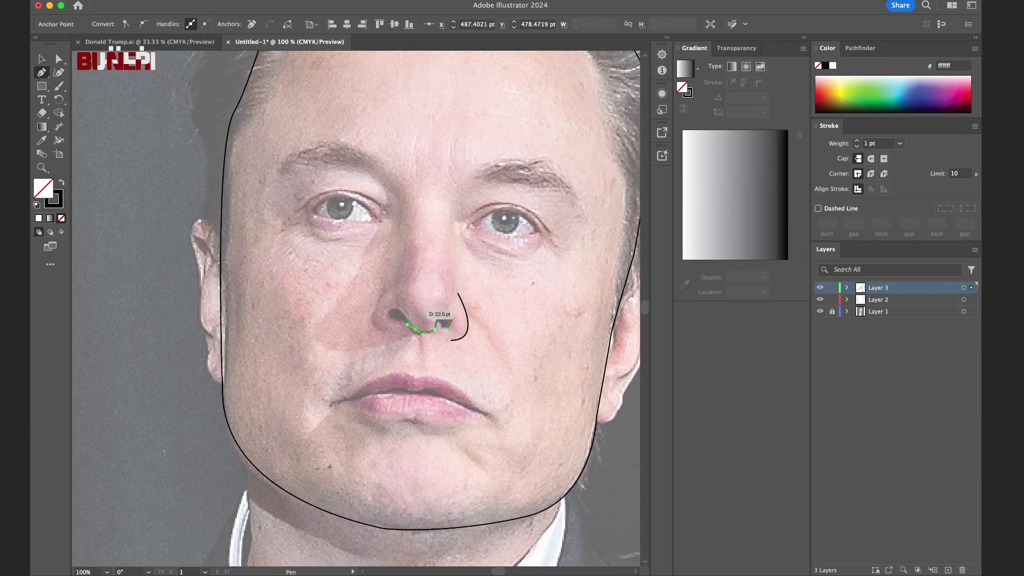
{"action": "left_click_drag", "start_coordinate": [400, 309], "coordinate": [380, 314]}
{"action": "mouse_move", "coordinate": [431, 330]}
{"action": "left_mouse_down"}
{"action": "mouse_move", "coordinate": [383, 331]}
{"action": "mouse_move", "coordinate": [425, 344]}
{"action": "mouse_move", "coordinate": [362, 265]}
{"action": "mouse_move", "coordinate": [341, 332]}
{"action": "left_mouse_up"}
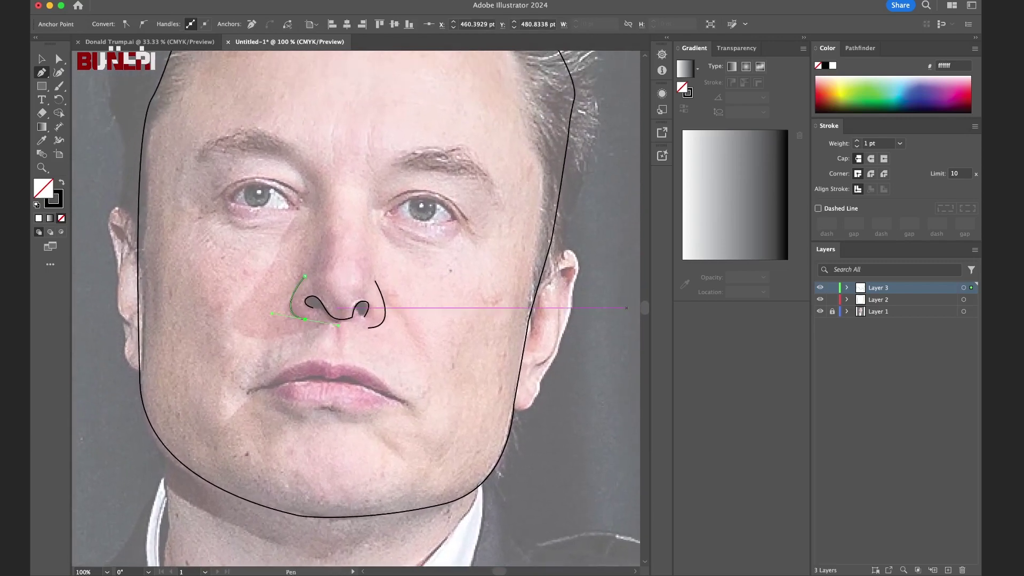
{"action": "key", "text": "ctrl+l"}
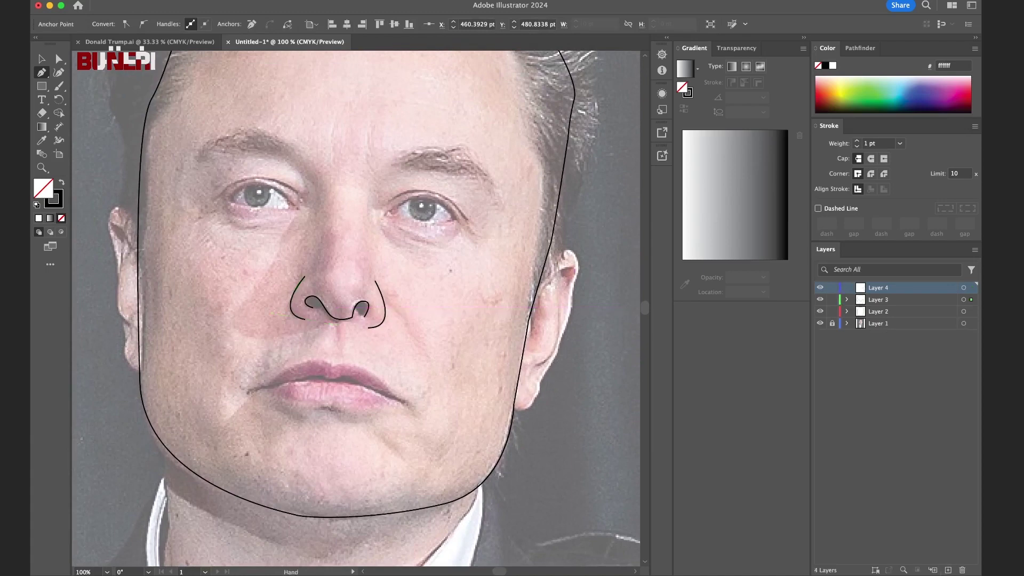
Trace the right-hand eye's almond outline along the upper and lower lids as a closed path.
{"action": "left_click_drag", "start_coordinate": [338, 308], "coordinate": [404, 286]}
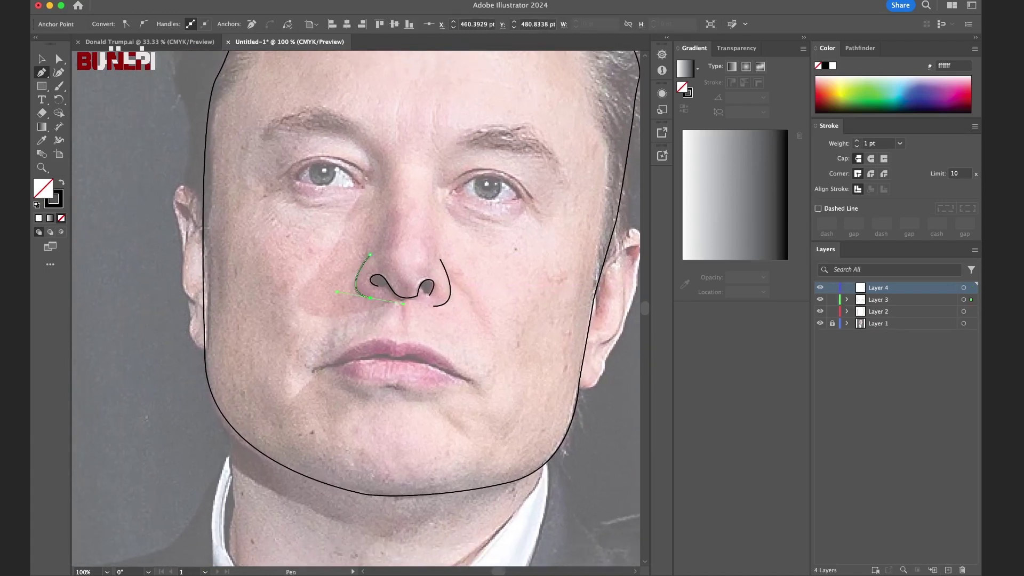
{"action": "left_click", "coordinate": [450, 193]}
{"action": "left_click_drag", "start_coordinate": [489, 175], "coordinate": [504, 179]}
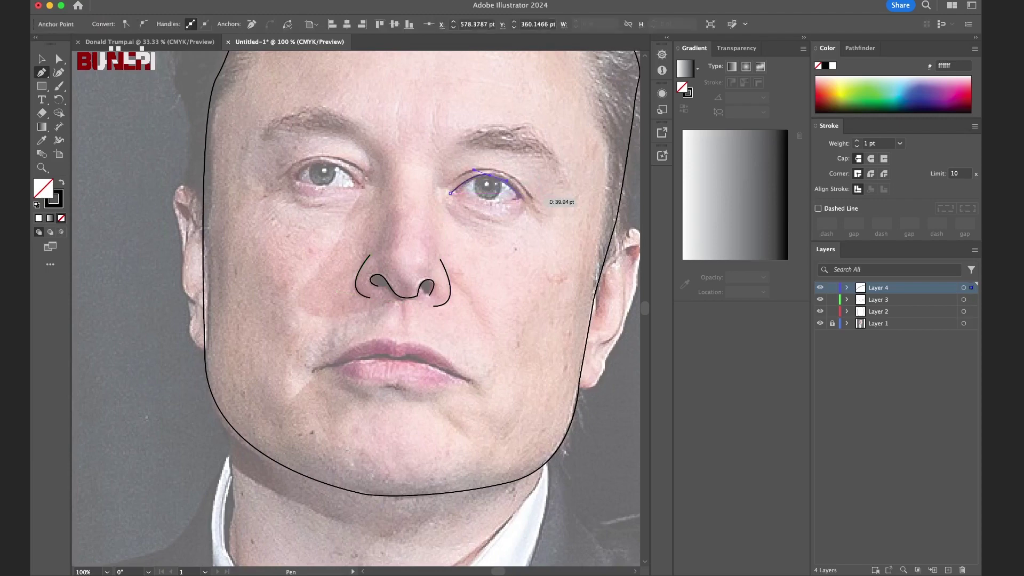
{"action": "left_click", "coordinate": [525, 198]}
{"action": "left_click", "coordinate": [526, 198]}
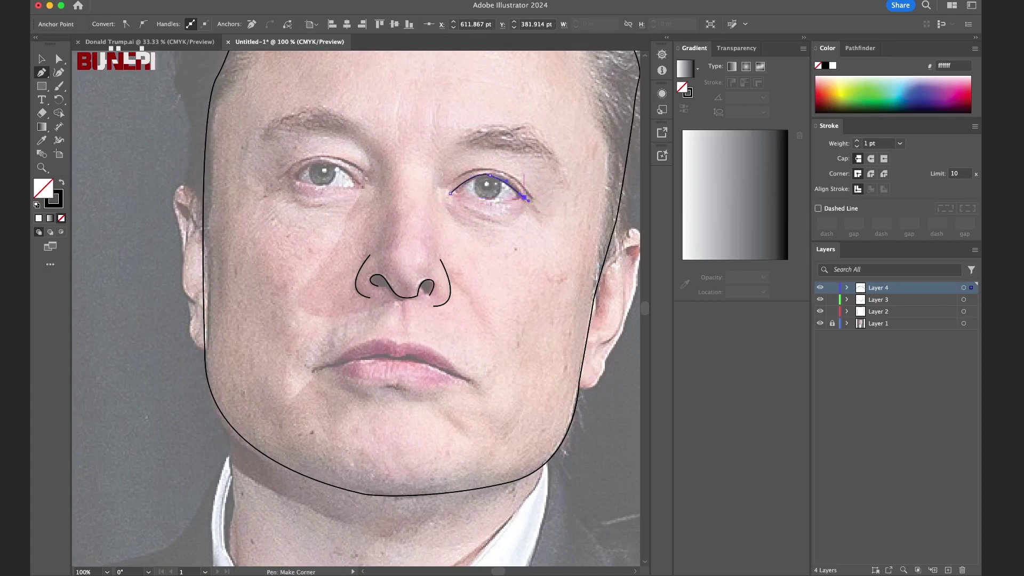
{"action": "left_click_drag", "start_coordinate": [481, 200], "coordinate": [451, 193]}
{"action": "left_click", "coordinate": [451, 193]}
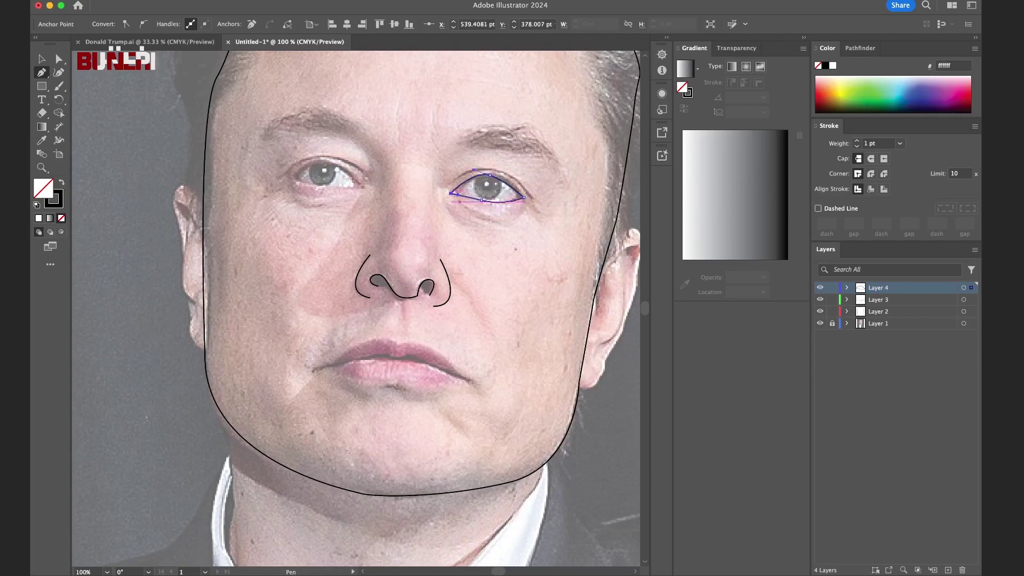
Add an extra anchor to the upper eyelid curve and reshape the lower curve to fit the lid.
{"action": "key", "text": "ctrl+plus"}
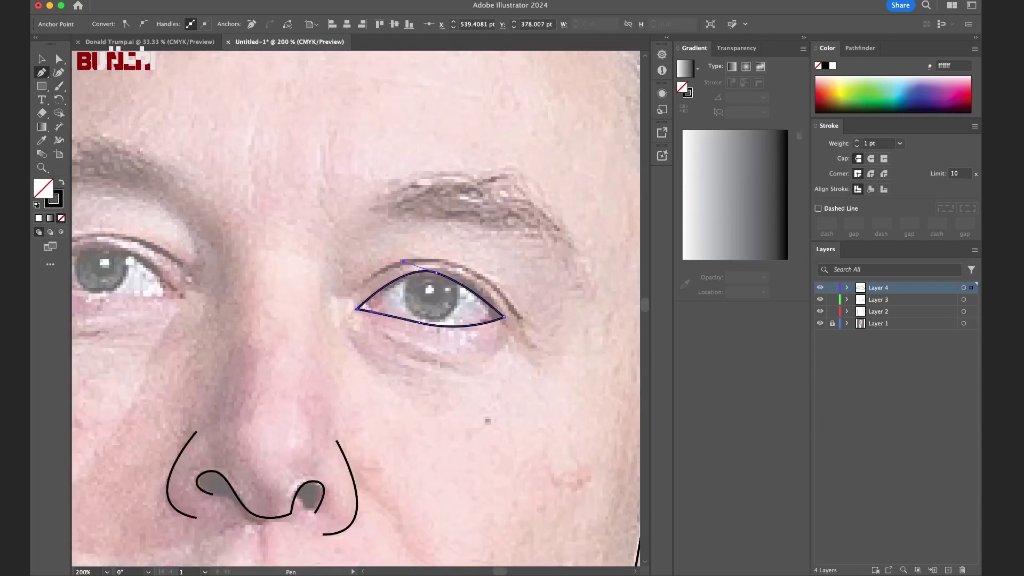
{"action": "scroll", "coordinate": [356, 309], "scroll_direction": "down", "scroll_amount": 5}
{"action": "scroll", "coordinate": [356, 309], "scroll_direction": "down", "scroll_amount": 2}
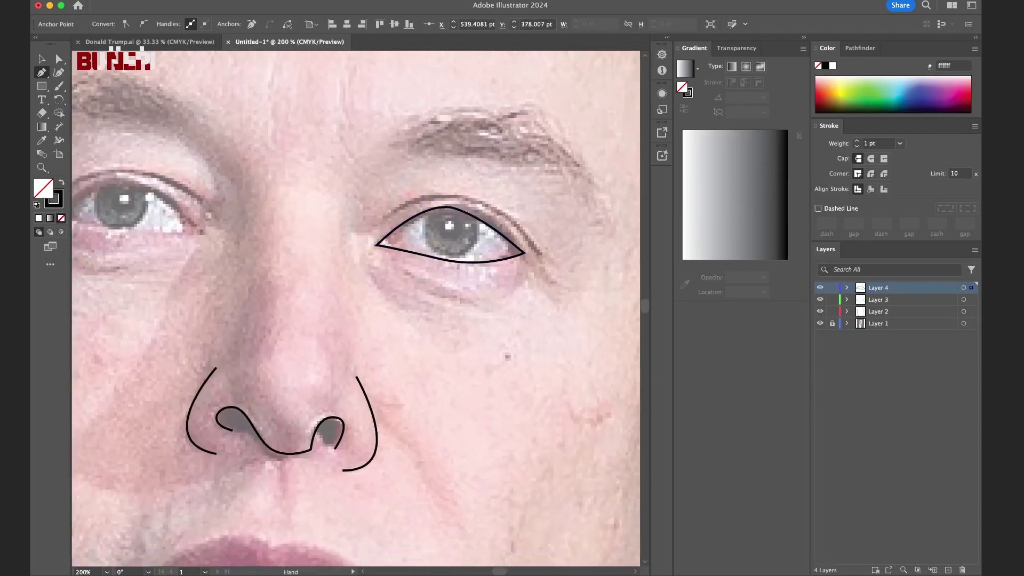
{"action": "key", "text": "plus"}
{"action": "key", "text": "p"}
{"action": "left_click", "coordinate": [429, 210]}
{"action": "left_click", "coordinate": [480, 259], "text": "ctrl"}
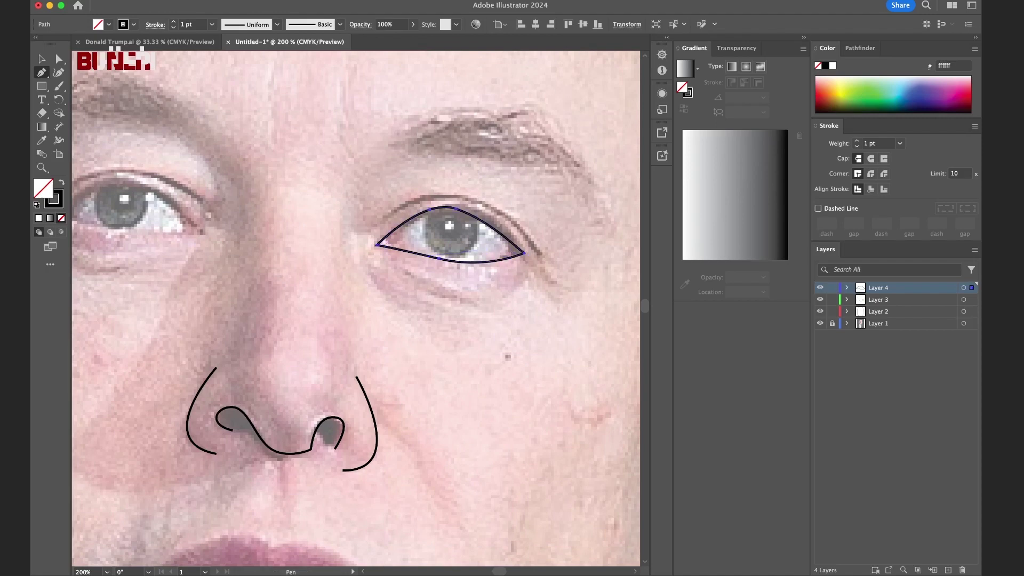
{"action": "left_click_drag", "start_coordinate": [470, 257], "coordinate": [472, 260]}
Trace the iris circle and draw a small pupil circle inside it with the Ellipse tool.
{"action": "left_click_drag", "start_coordinate": [472, 260], "coordinate": [495, 223]}
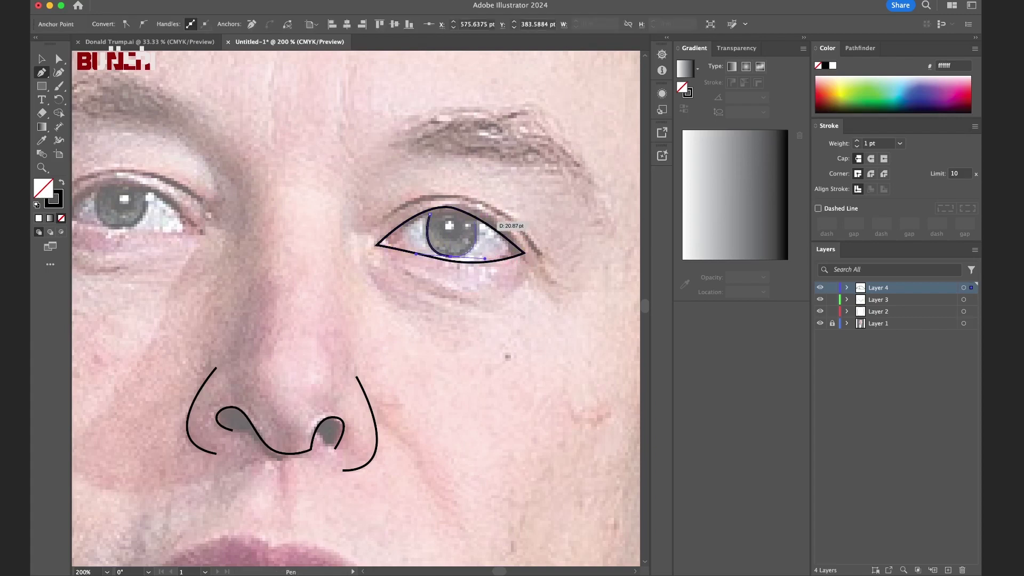
{"action": "left_click", "coordinate": [430, 214]}
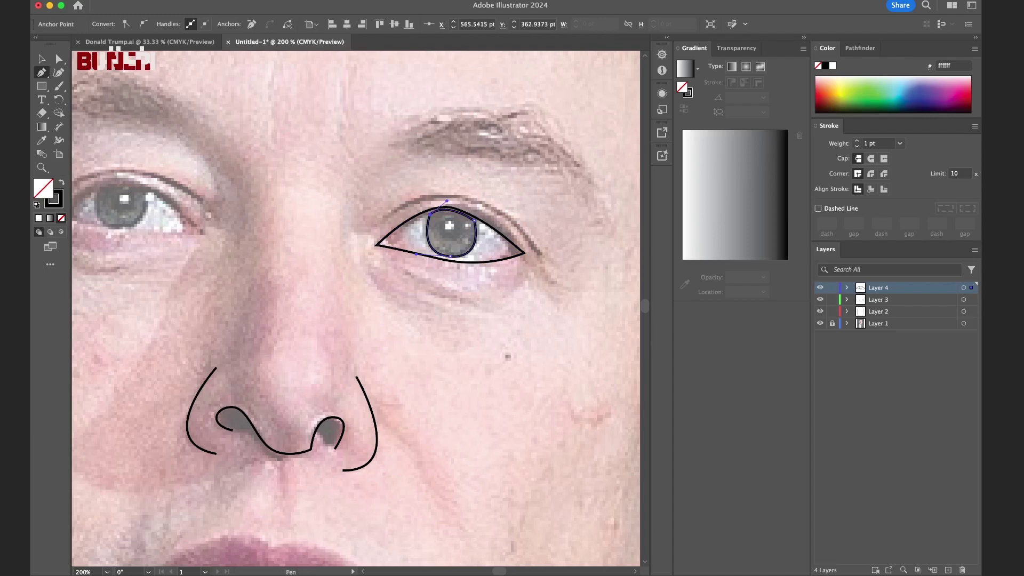
{"action": "left_click_drag", "start_coordinate": [320, 320], "coordinate": [353, 291]}
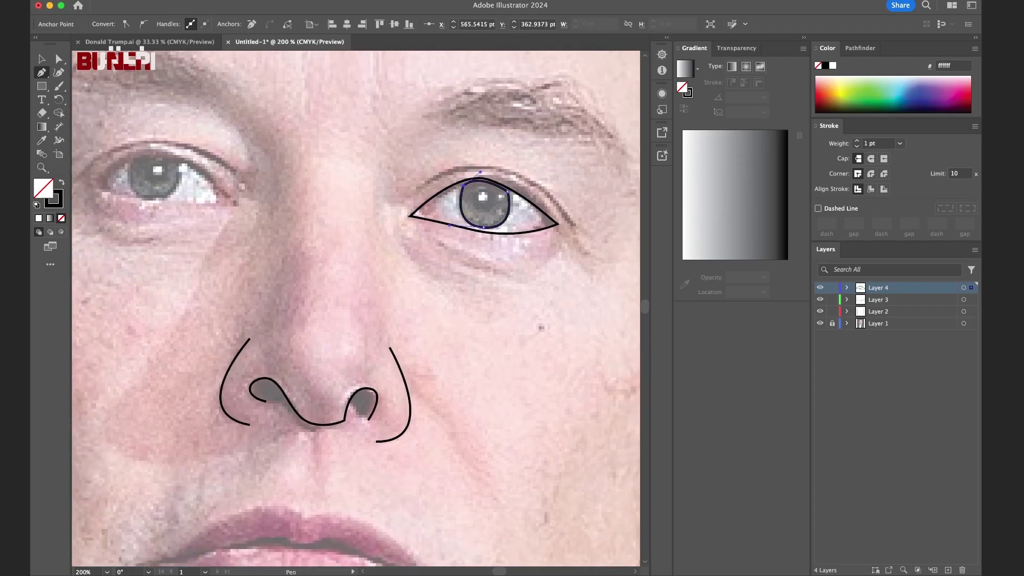
{"action": "key", "text": "m"}
{"action": "key", "text": "l"}
{"action": "left_click_drag", "start_coordinate": [479, 195], "coordinate": [492, 207]}
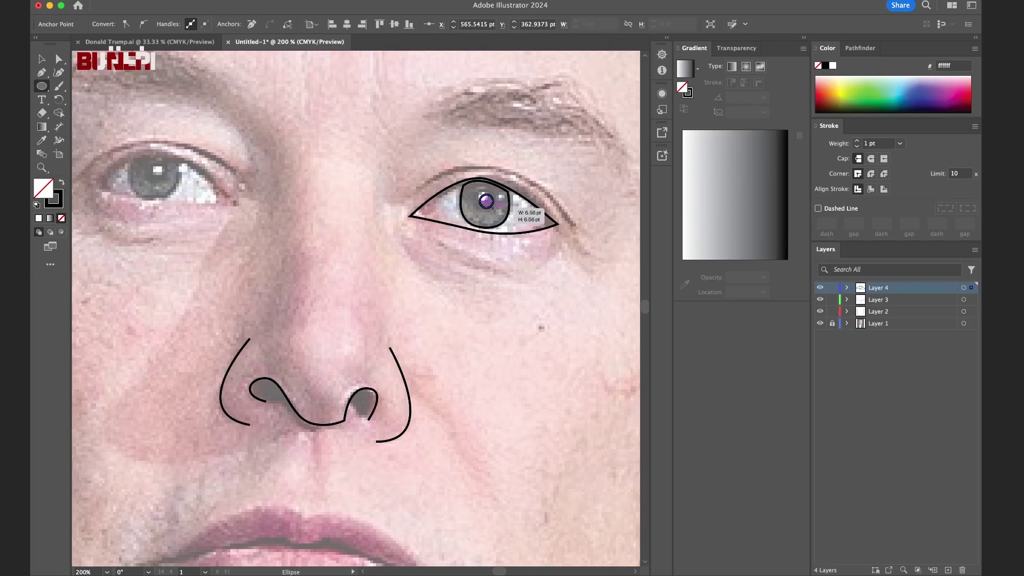
{"action": "mouse_move", "coordinate": [491, 207]}
{"action": "left_mouse_down"}
{"action": "mouse_move", "coordinate": [624, 207]}
{"action": "mouse_move", "coordinate": [688, 223]}
{"action": "left_mouse_up"}
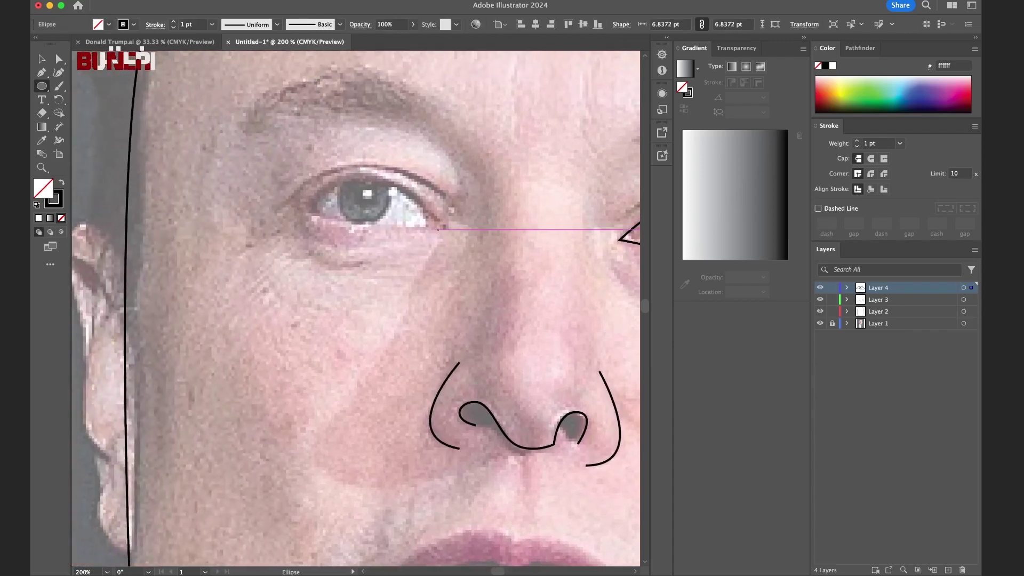
Trace the left-hand eye's outline with the Pen tool as a closed path.
{"action": "left_click", "coordinate": [42, 72]}
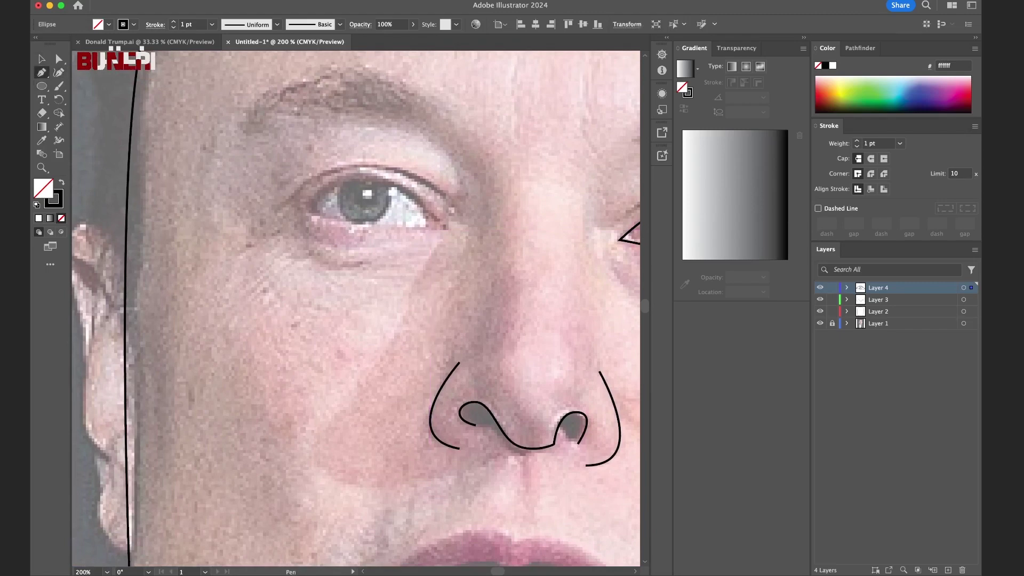
{"action": "left_click", "coordinate": [433, 219]}
{"action": "left_click", "coordinate": [407, 182]}
{"action": "left_click", "coordinate": [371, 177]}
{"action": "left_click", "coordinate": [334, 173]}
{"action": "key", "text": "ctrl+z"}
{"action": "left_click_drag", "start_coordinate": [371, 177], "coordinate": [328, 178]}
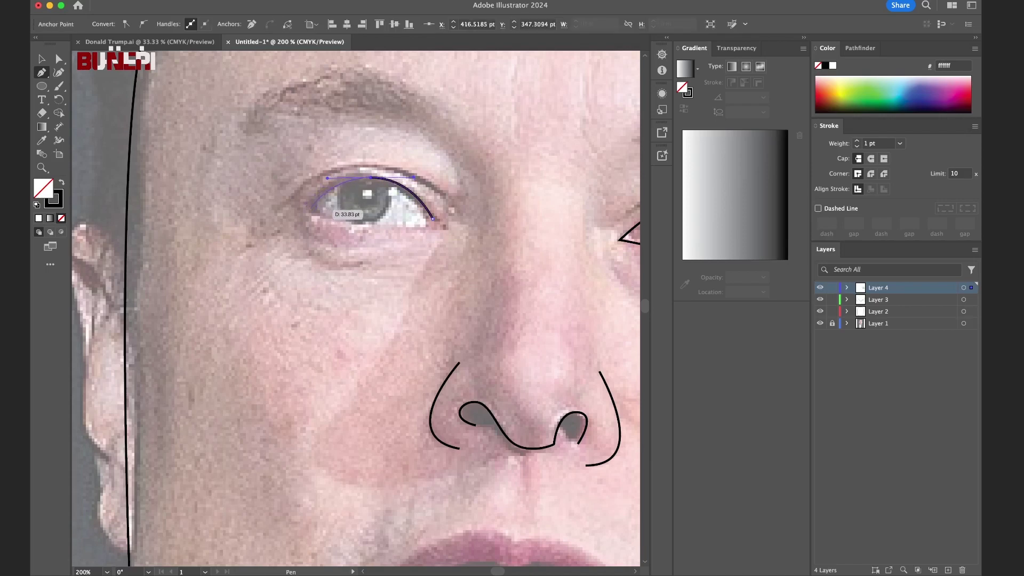
{"action": "left_click", "coordinate": [309, 211]}
{"action": "left_click_drag", "start_coordinate": [378, 229], "coordinate": [396, 228]}
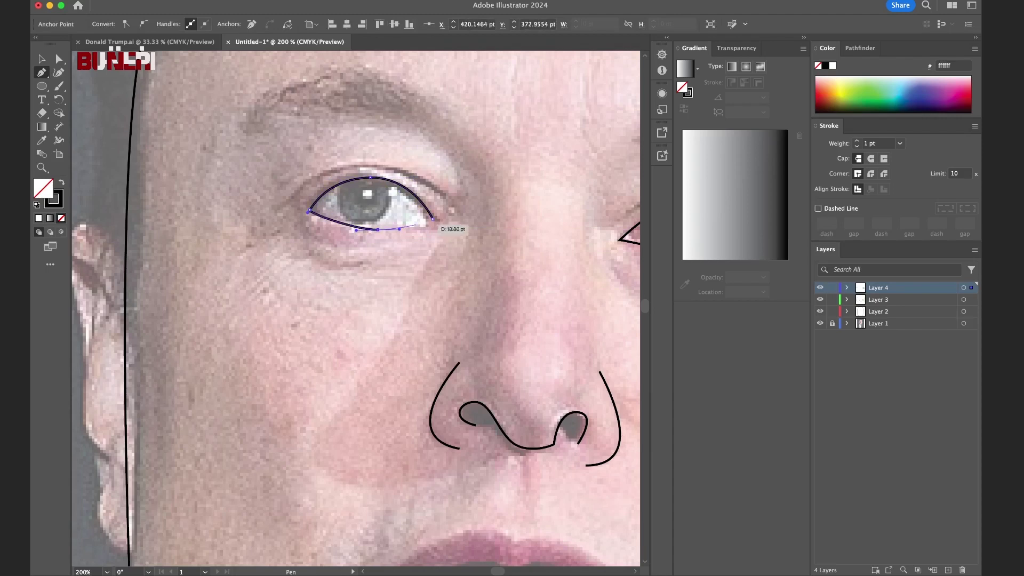
{"action": "left_click", "coordinate": [433, 219]}
{"action": "scroll", "coordinate": [355, 308], "scroll_direction": "left", "scroll_amount": 2}
{"action": "scroll", "coordinate": [356, 309], "scroll_direction": "down", "scroll_amount": 1}
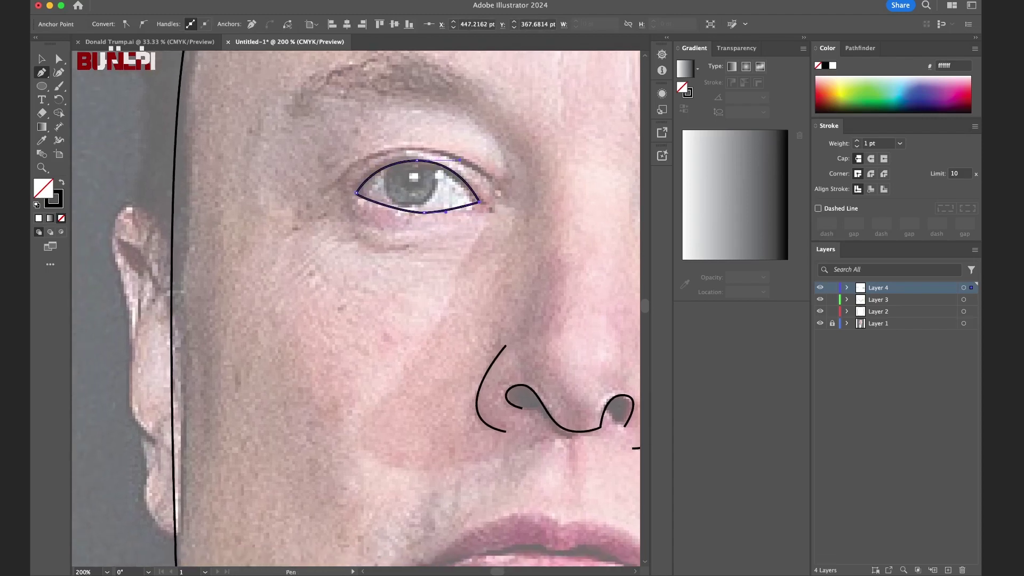
Trace the second eye's iris and Alt-drag a copy of the pupil into it.
{"action": "mouse_move", "coordinate": [413, 206]}
{"action": "left_mouse_down"}
{"action": "mouse_move", "coordinate": [435, 168]}
{"action": "mouse_move", "coordinate": [439, 199]}
{"action": "mouse_move", "coordinate": [435, 173]}
{"action": "mouse_move", "coordinate": [459, 169]}
{"action": "left_mouse_up"}
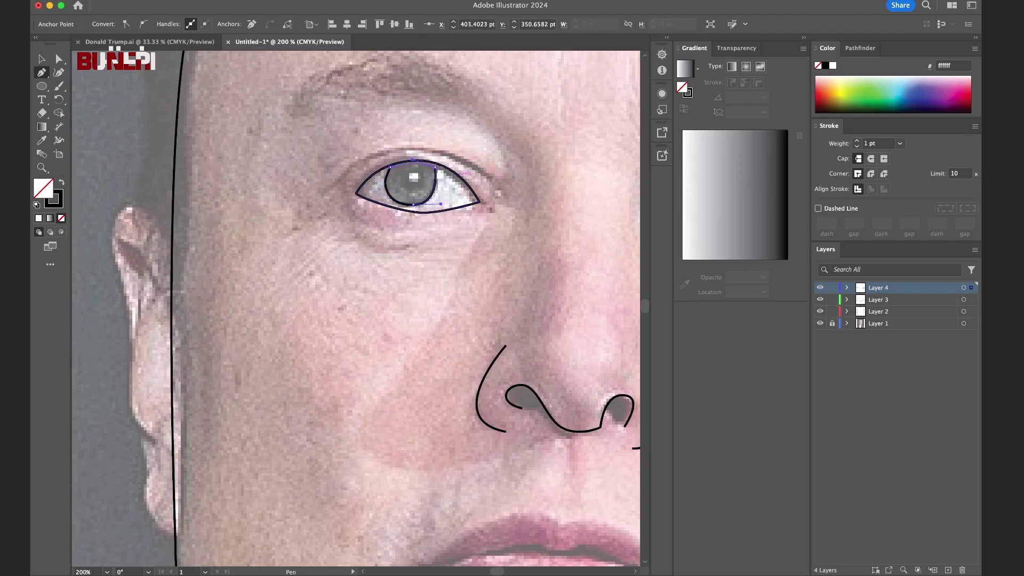
{"action": "mouse_move", "coordinate": [465, 173]}
{"action": "left_mouse_down"}
{"action": "mouse_move", "coordinate": [399, 231]}
{"action": "mouse_move", "coordinate": [295, 211]}
{"action": "left_mouse_up"}
{"action": "key", "text": "v"}
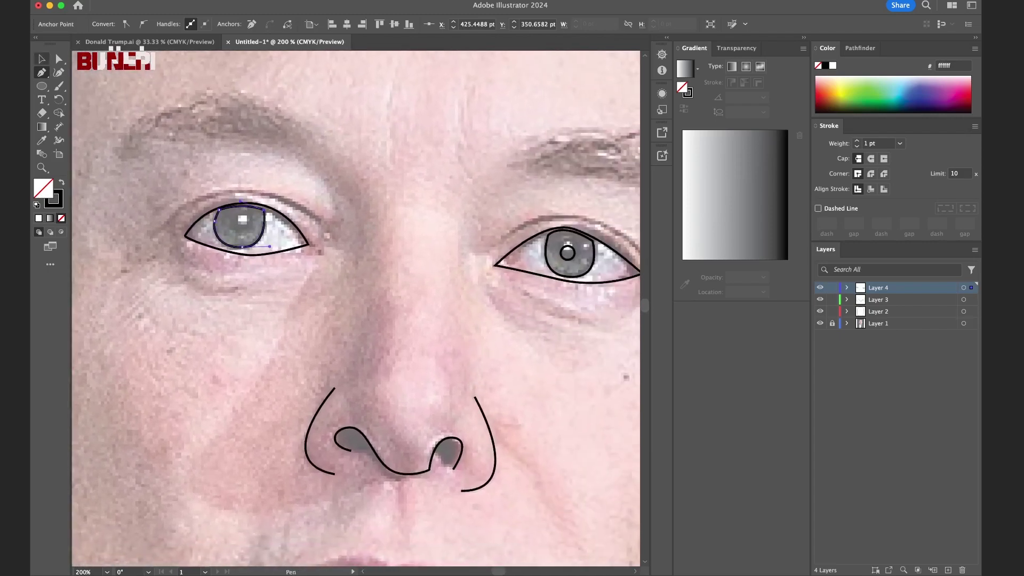
{"action": "left_click", "coordinate": [567, 252]}
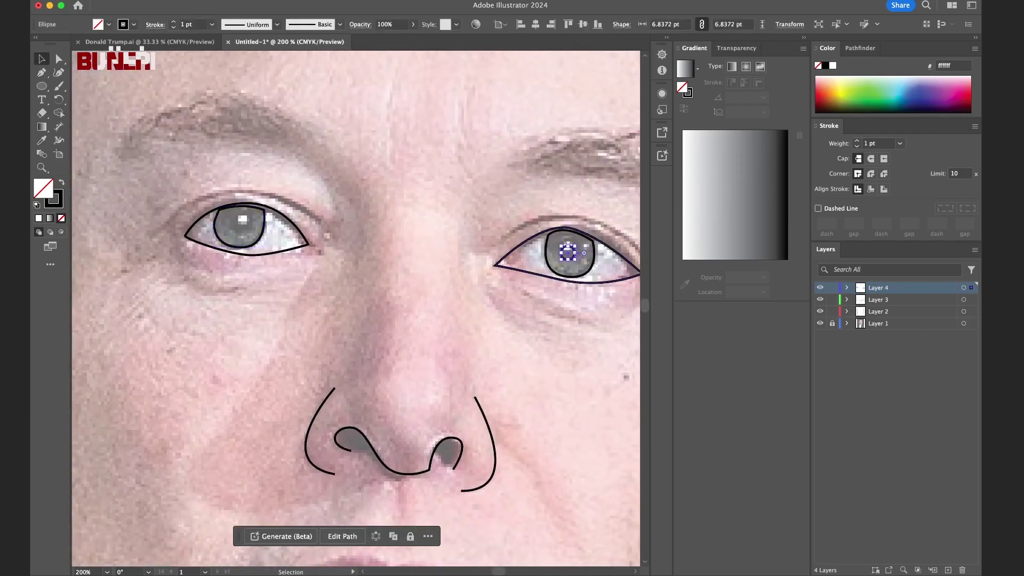
{"action": "key", "text": "a"}
{"action": "mouse_move", "coordinate": [567, 252]}
{"action": "left_mouse_down"}
{"action": "mouse_move", "coordinate": [356, 309]}
{"action": "mouse_move", "coordinate": [239, 224]}
{"action": "left_mouse_up"}
{"action": "scroll", "coordinate": [356, 308], "scroll_direction": "down", "scroll_amount": 4}
{"action": "scroll", "coordinate": [355, 309], "scroll_direction": "up", "scroll_amount": 4}
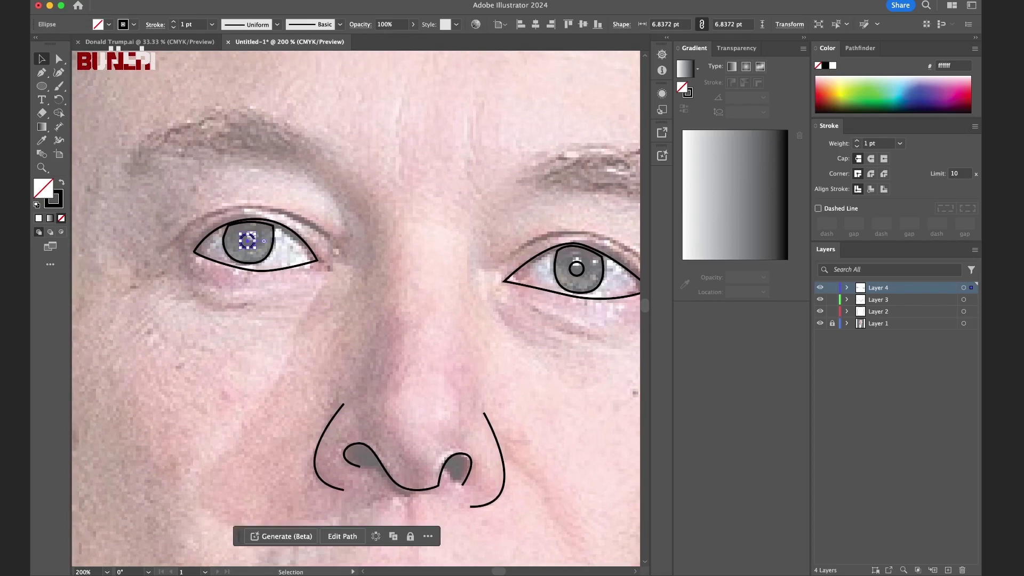
Add a new Layer 5 for the eyebrows.
{"action": "left_click", "coordinate": [948, 570]}
{"action": "scroll", "coordinate": [356, 308], "scroll_direction": "down", "scroll_amount": 5}
{"action": "scroll", "coordinate": [356, 309], "scroll_direction": "up", "scroll_amount": 3}
{"action": "scroll", "coordinate": [356, 309], "scroll_direction": "right", "scroll_amount": 3}
Draw curved open Pen strokes along the right and left eyebrows.
{"action": "scroll", "coordinate": [356, 308], "scroll_direction": "up", "scroll_amount": 1}
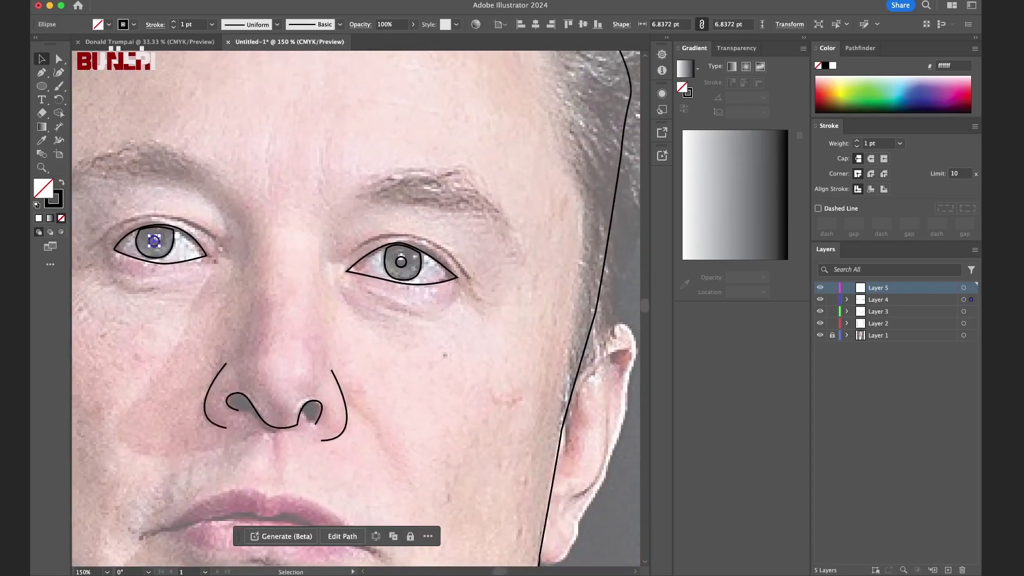
{"action": "key", "text": "p"}
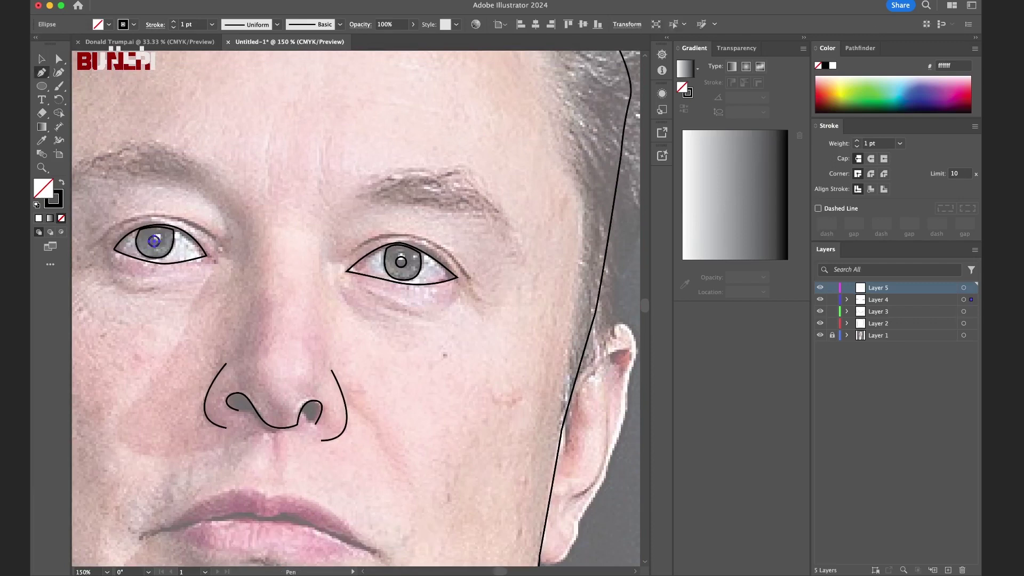
{"action": "left_click", "coordinate": [357, 197]}
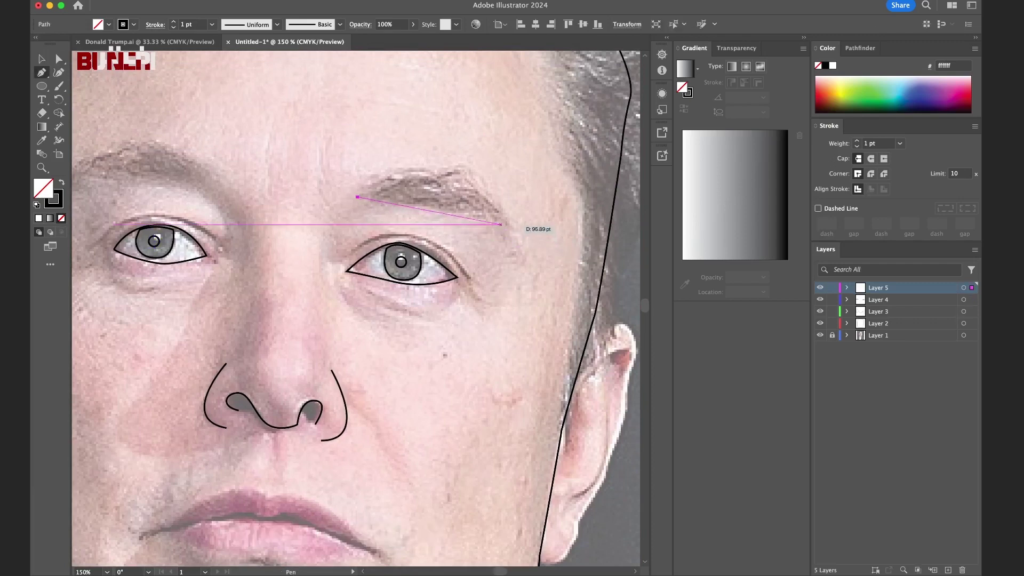
{"action": "left_click_drag", "start_coordinate": [501, 220], "coordinate": [549, 280]}
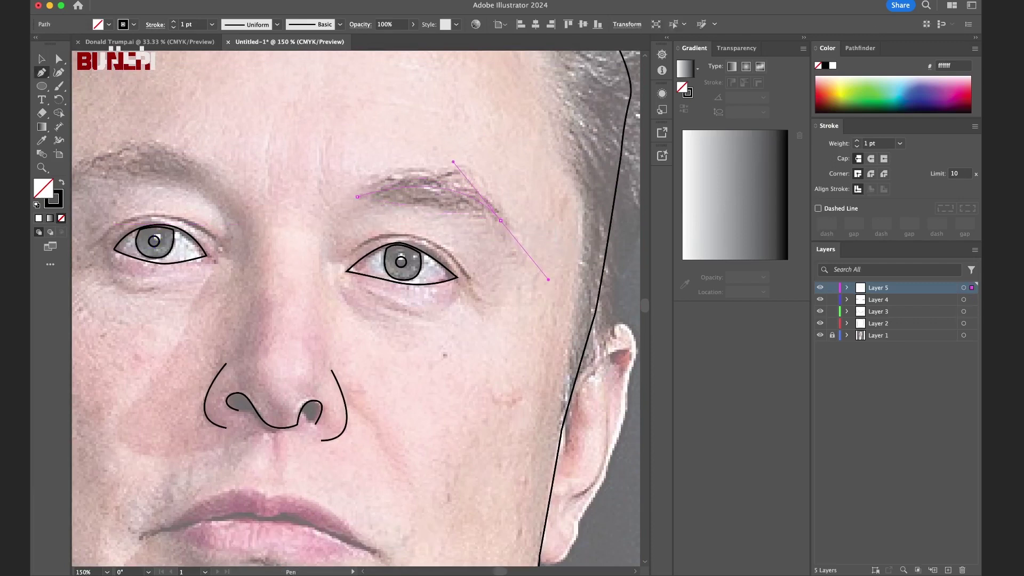
{"action": "scroll", "coordinate": [548, 279], "scroll_direction": "left", "scroll_amount": 4}
{"action": "scroll", "coordinate": [549, 279], "scroll_direction": "up", "scroll_amount": 1}
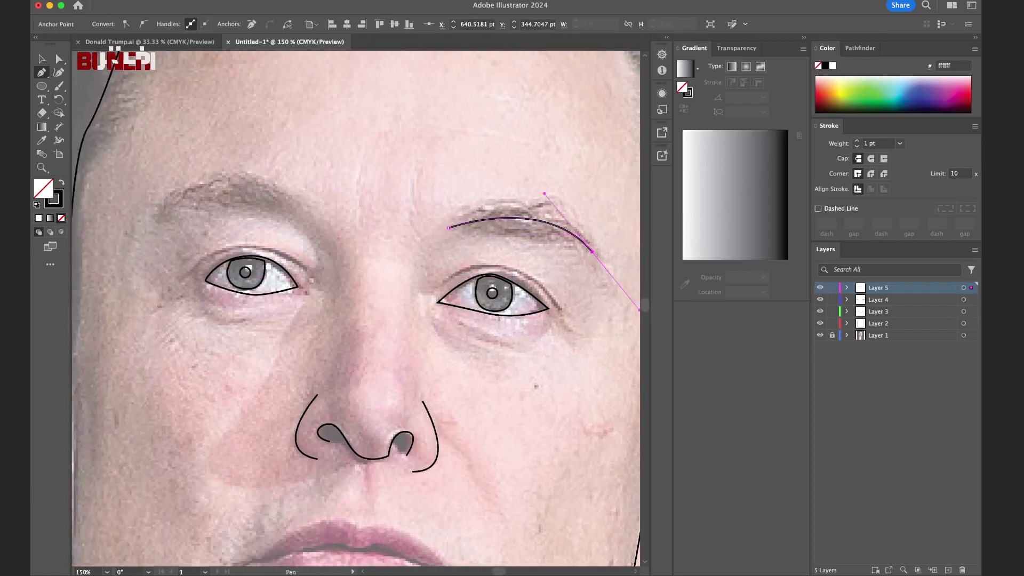
{"action": "scroll", "coordinate": [355, 308], "scroll_direction": "left", "scroll_amount": 5}
{"action": "scroll", "coordinate": [355, 308], "scroll_direction": "up", "scroll_amount": 1}
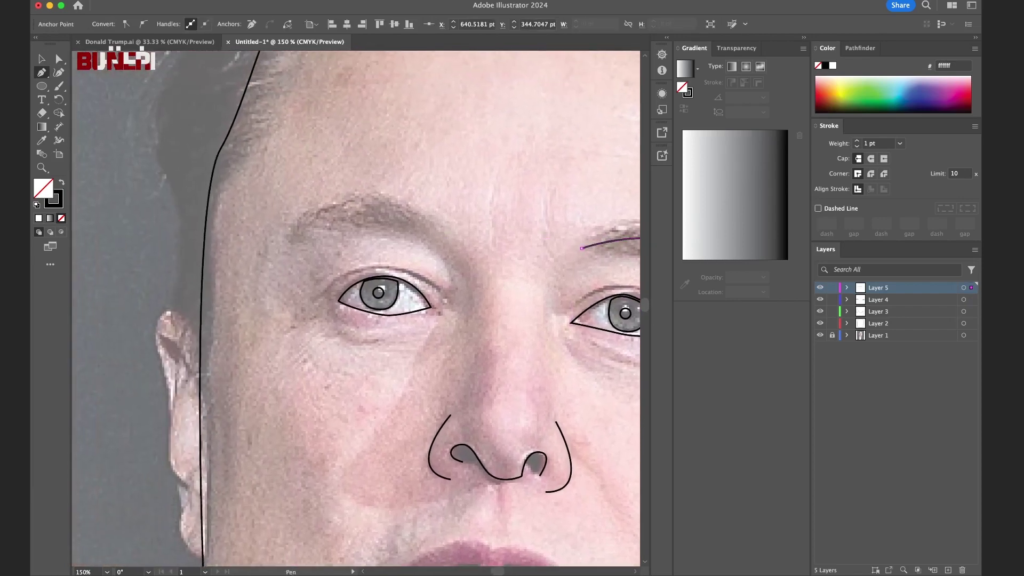
{"action": "left_click", "coordinate": [422, 224]}
{"action": "left_click_drag", "start_coordinate": [296, 235], "coordinate": [244, 289]}
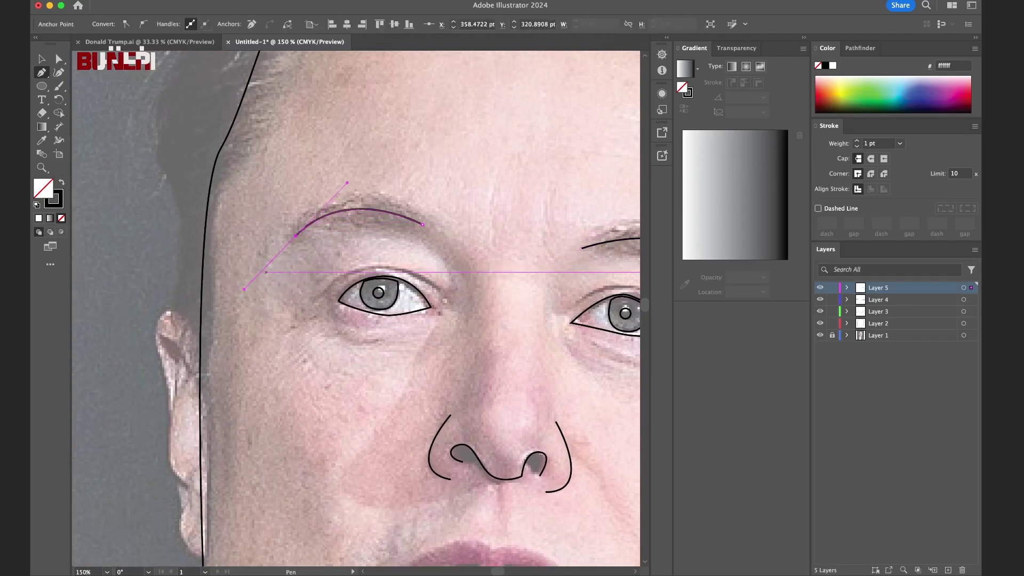
{"action": "scroll", "coordinate": [355, 308], "scroll_direction": "right", "scroll_amount": 8}
{"action": "scroll", "coordinate": [355, 307], "scroll_direction": "down", "scroll_amount": 3}
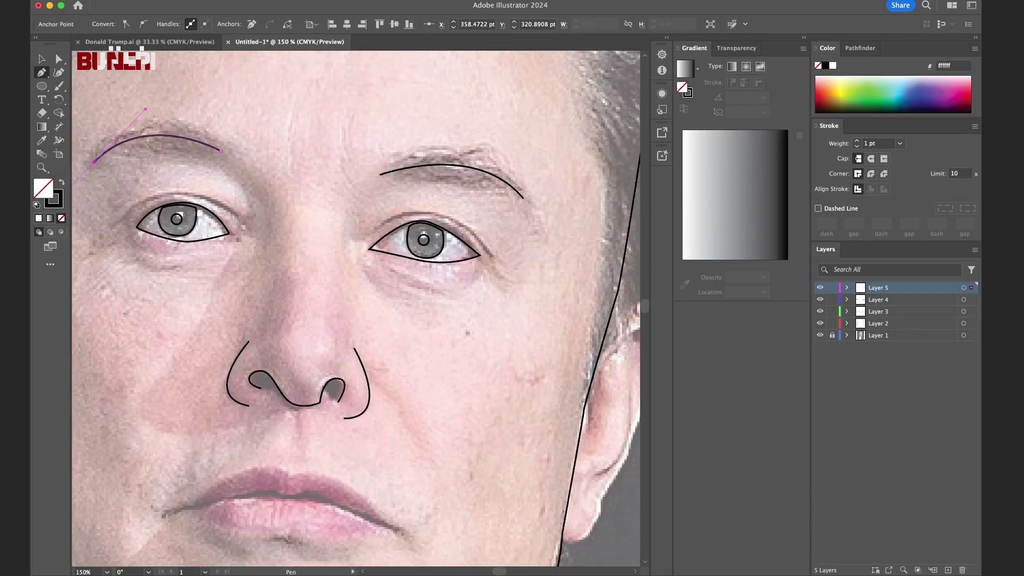
Zoom out to the whole face, make Layer 4 active and start a line at the right eye's corner.
{"action": "key", "text": "super+minus"}
{"action": "scroll", "coordinate": [355, 308], "scroll_direction": "down", "scroll_amount": 6}
{"action": "scroll", "coordinate": [356, 308], "scroll_direction": "right", "scroll_amount": 4}
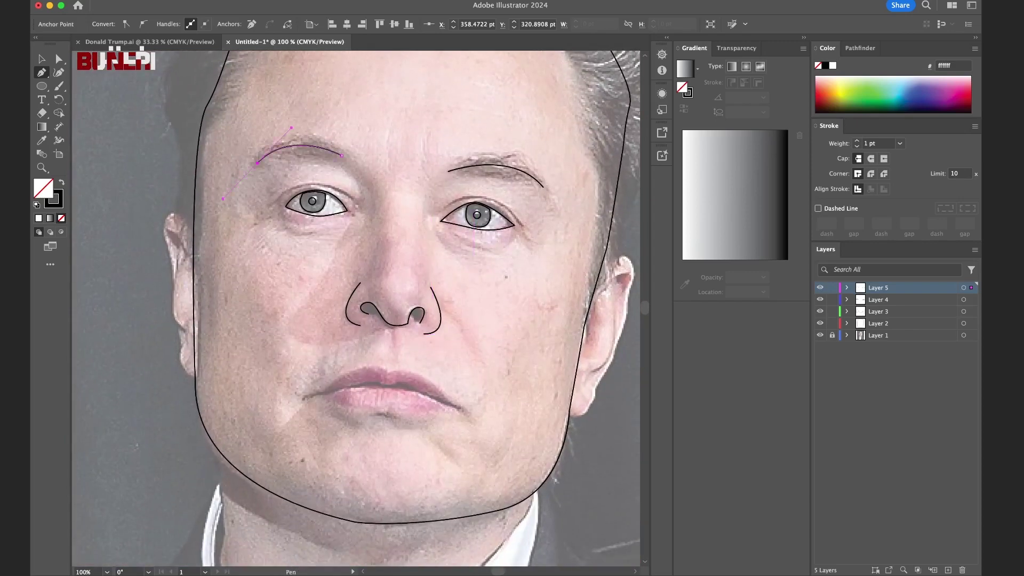
{"action": "left_click_drag", "start_coordinate": [474, 240], "coordinate": [469, 288]}
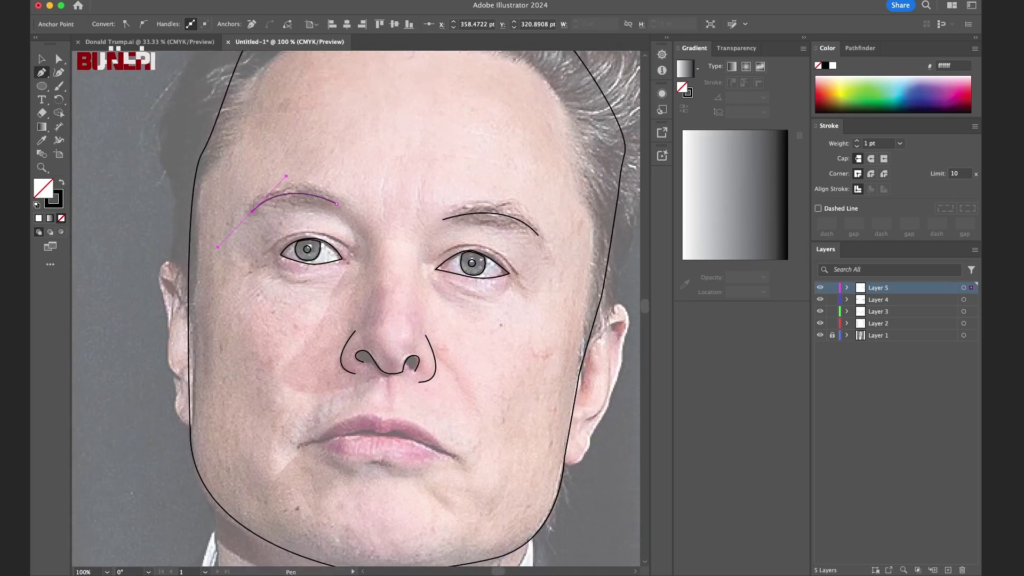
{"action": "left_click", "coordinate": [885, 300]}
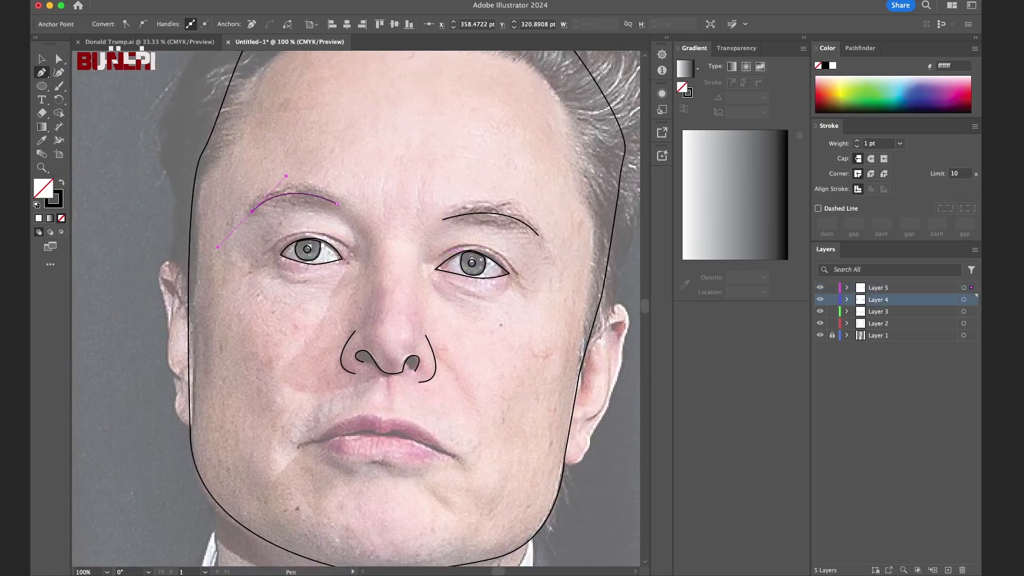
{"action": "left_click", "coordinate": [432, 259]}
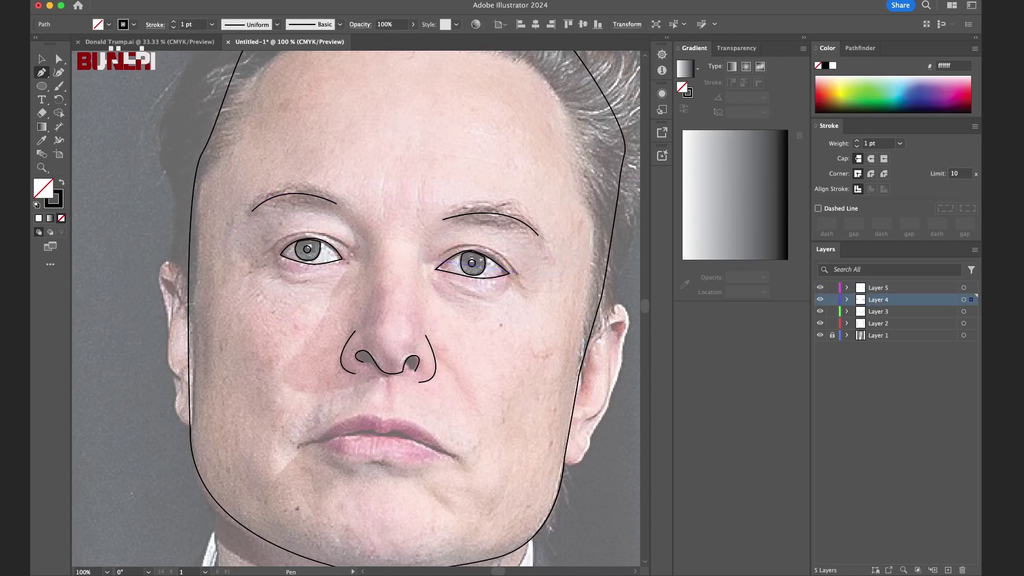
Curve the line around the right eye and draw another along the left eyelid.
{"action": "left_click_drag", "start_coordinate": [517, 273], "coordinate": [556, 327]}
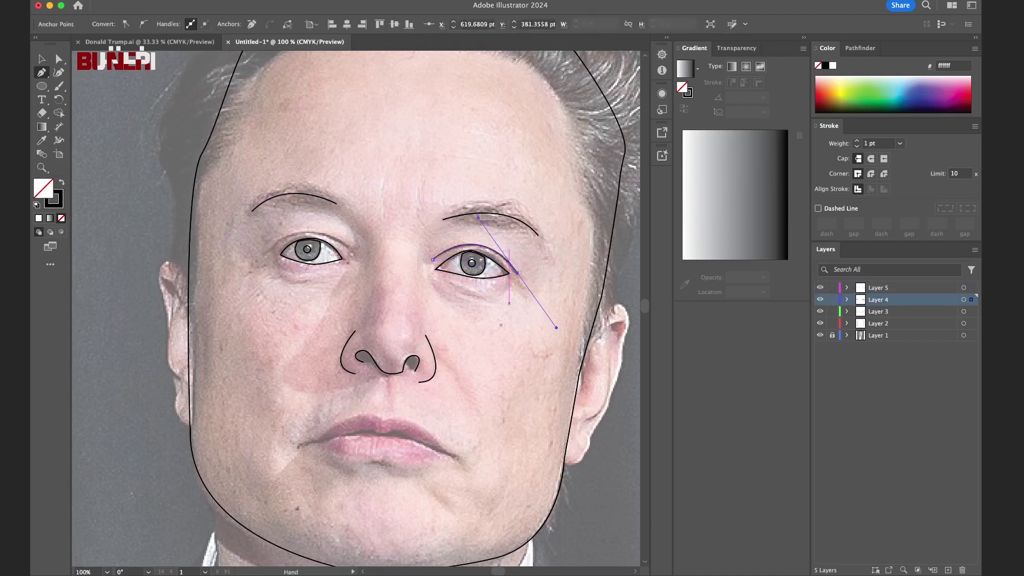
{"action": "scroll", "coordinate": [556, 327], "scroll_direction": "left", "scroll_amount": 5}
{"action": "key", "text": "Escape"}
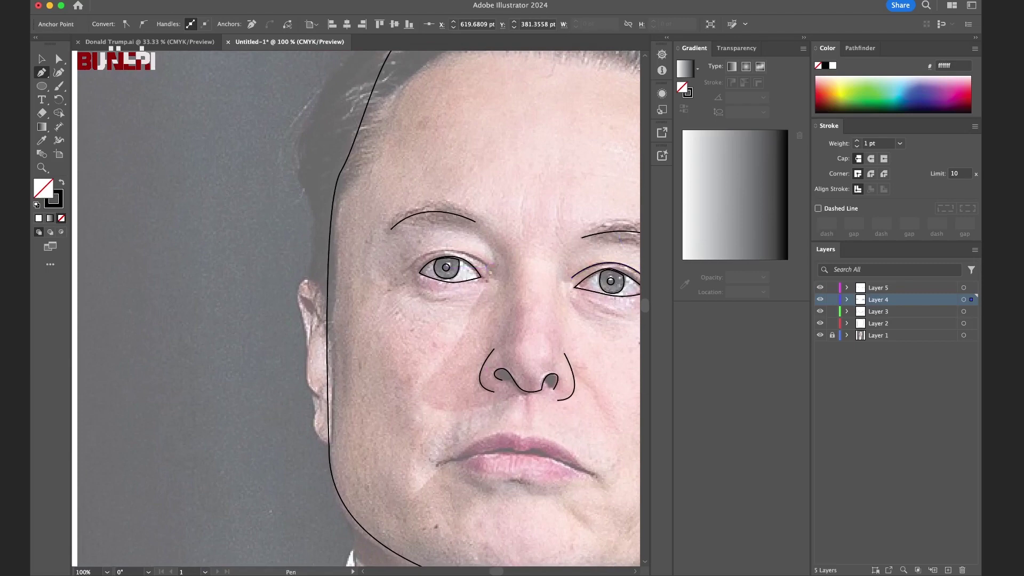
{"action": "left_click", "coordinate": [487, 266]}
{"action": "left_click_drag", "start_coordinate": [403, 273], "coordinate": [361, 320]}
{"action": "left_click_drag", "start_coordinate": [479, 299], "coordinate": [401, 228]}
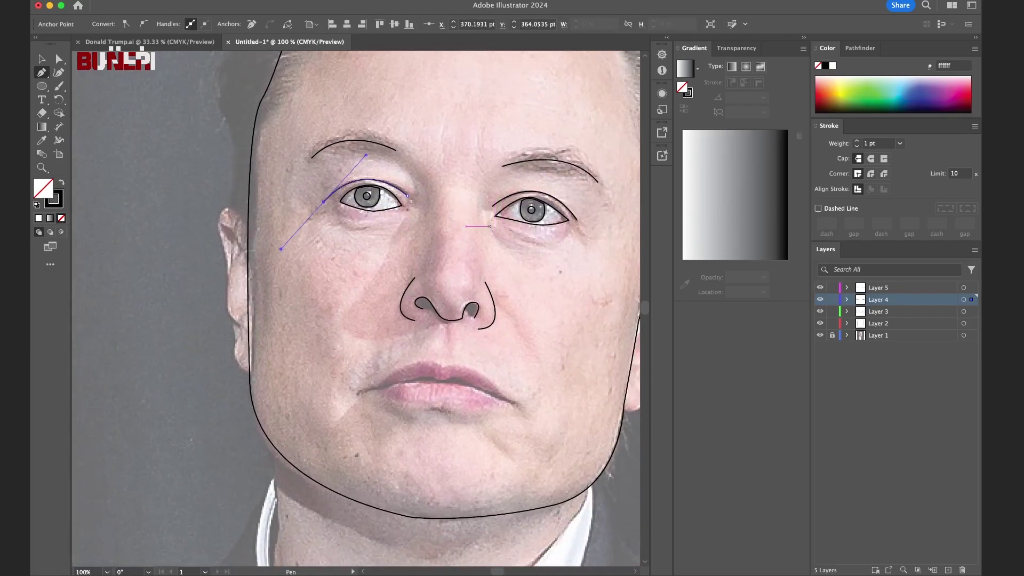
{"action": "key", "text": "Escape"}
Draw curved crease lines down from beside the left eye and below the other eye.
{"action": "left_click", "coordinate": [489, 227]}
{"action": "left_click_drag", "start_coordinate": [516, 256], "coordinate": [526, 258]}
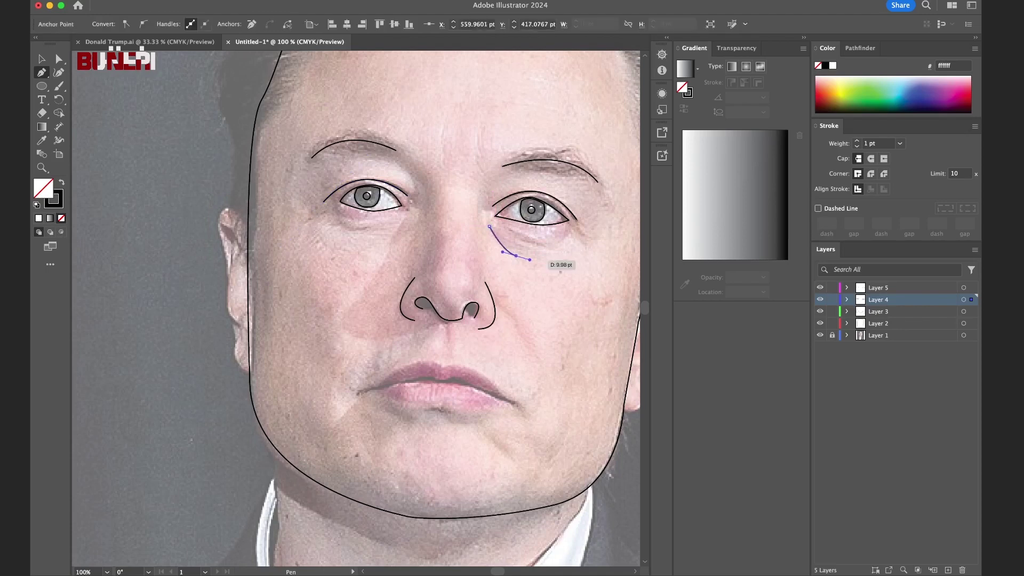
{"action": "left_click_drag", "start_coordinate": [534, 260], "coordinate": [677, 306]}
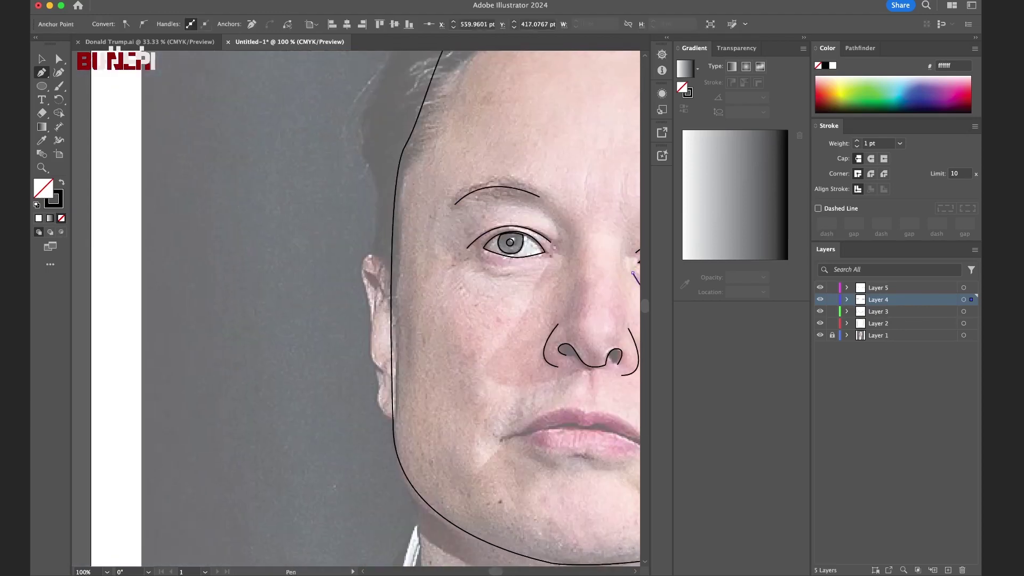
{"action": "left_click", "coordinate": [544, 266]}
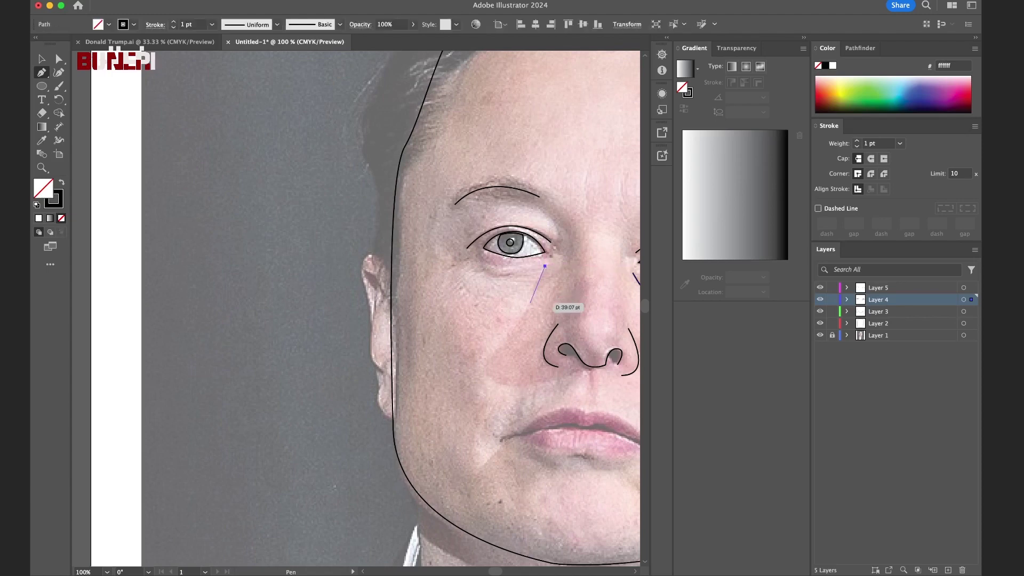
{"action": "left_click_drag", "start_coordinate": [526, 303], "coordinate": [532, 300]}
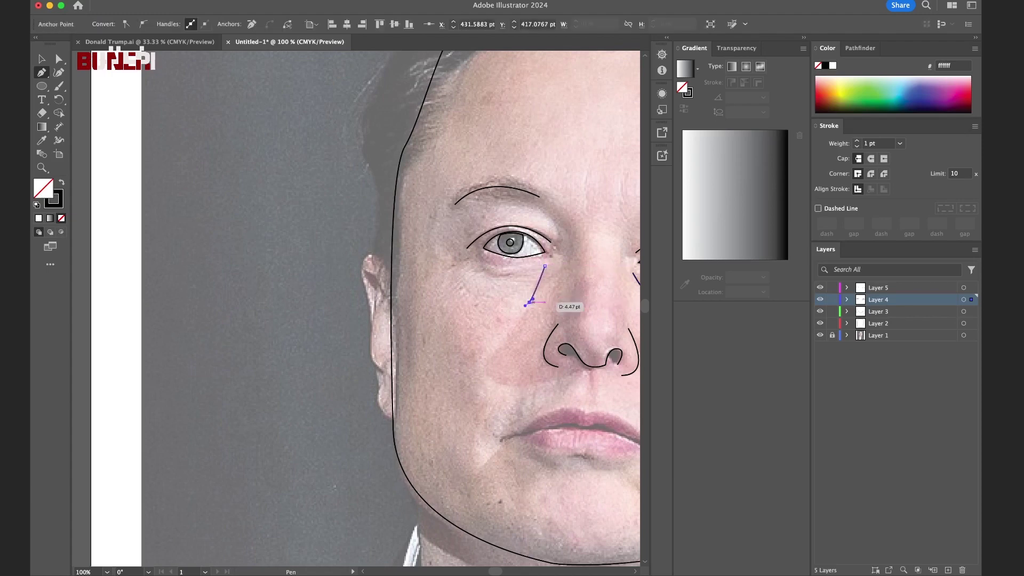
{"action": "scroll", "coordinate": [355, 307], "scroll_direction": "right", "scroll_amount": 5}
{"action": "scroll", "coordinate": [356, 308], "scroll_direction": "down", "scroll_amount": 3}
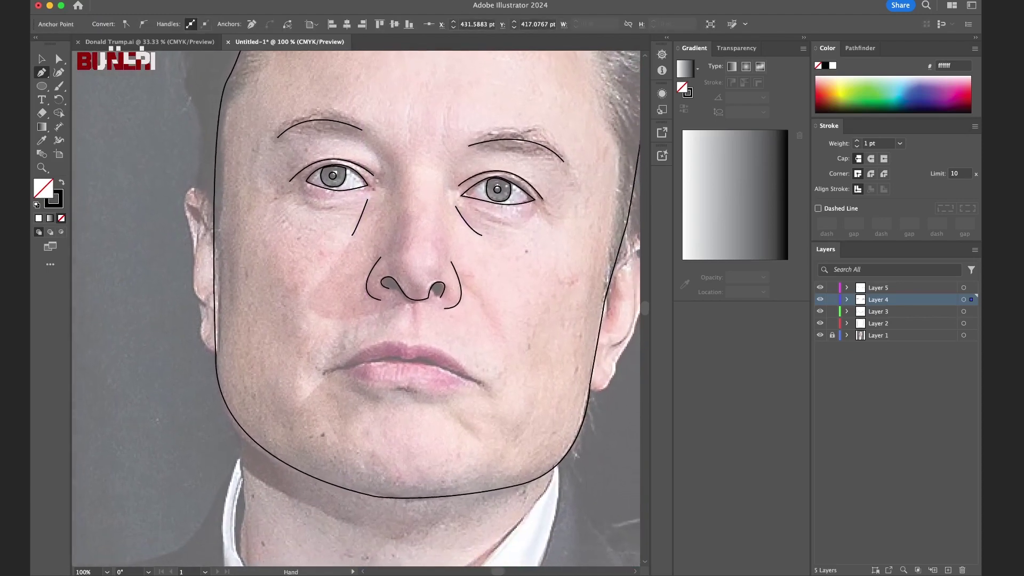
{"action": "scroll", "coordinate": [356, 307], "scroll_direction": "right", "scroll_amount": 2}
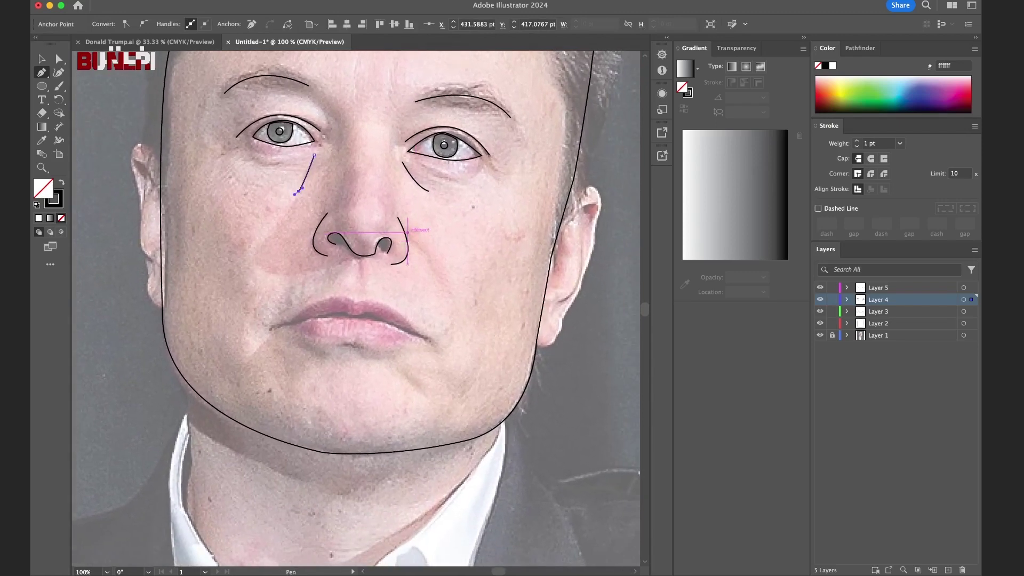
Select Layer 5 and add a new empty sixth layer on top.
{"action": "left_click", "coordinate": [878, 288]}
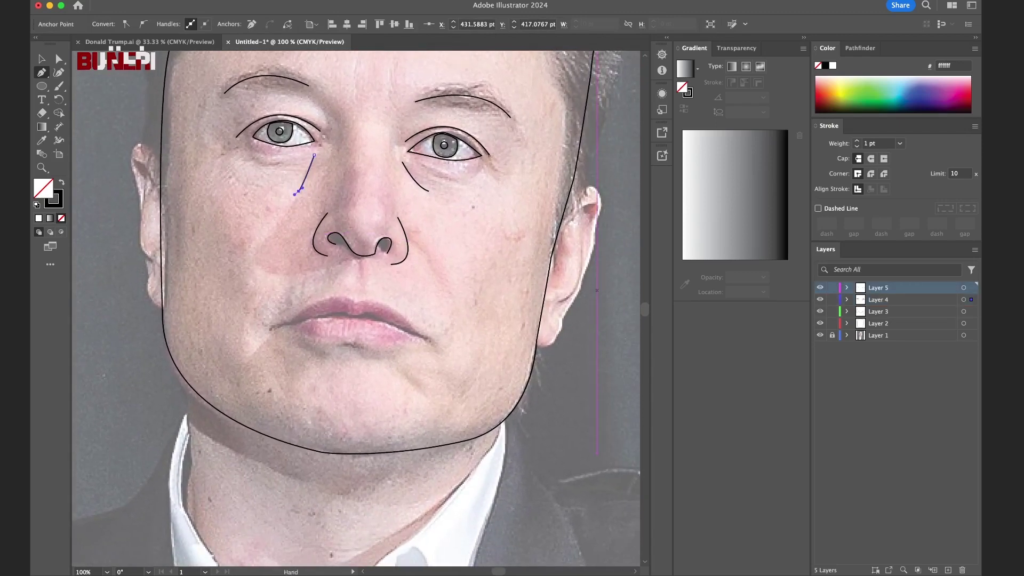
{"action": "scroll", "coordinate": [355, 308], "scroll_direction": "up", "scroll_amount": 2}
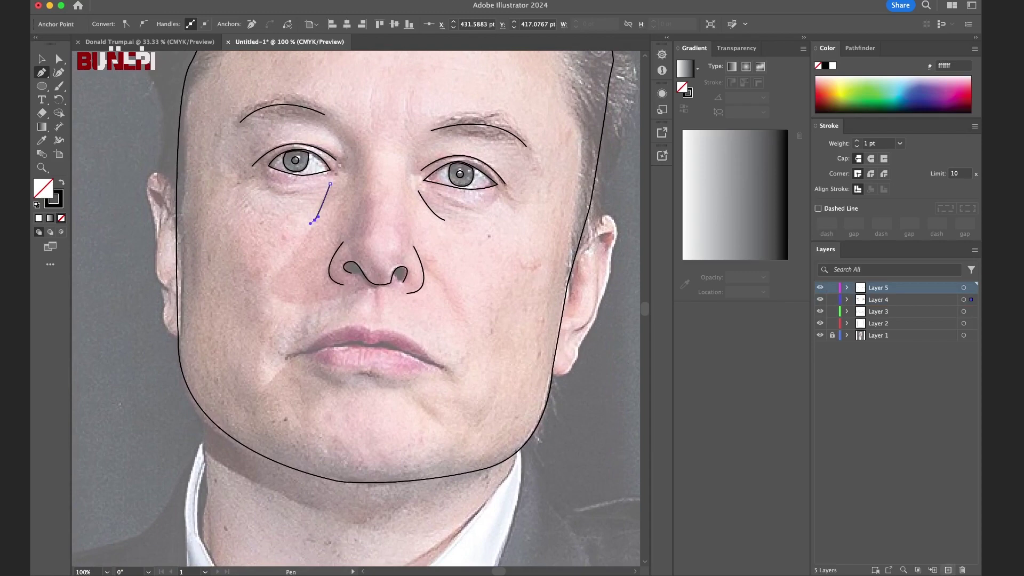
{"action": "left_click", "coordinate": [948, 570]}
{"action": "scroll", "coordinate": [355, 308], "scroll_direction": "down", "scroll_amount": 2}
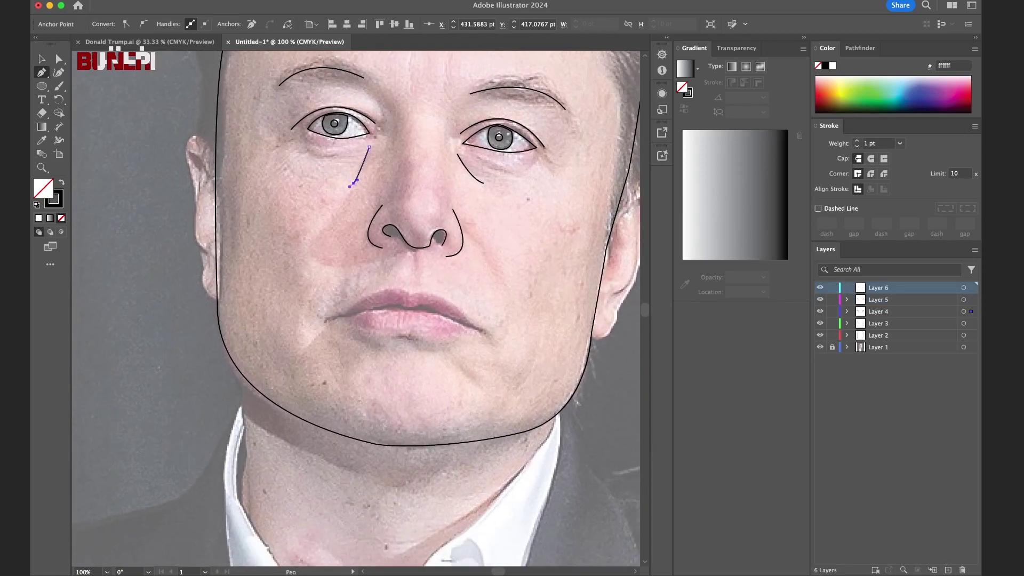
Trace the upper lip from the right mouth corner to the left corner.
{"action": "left_click", "coordinate": [483, 331]}
{"action": "left_click", "coordinate": [439, 296]}
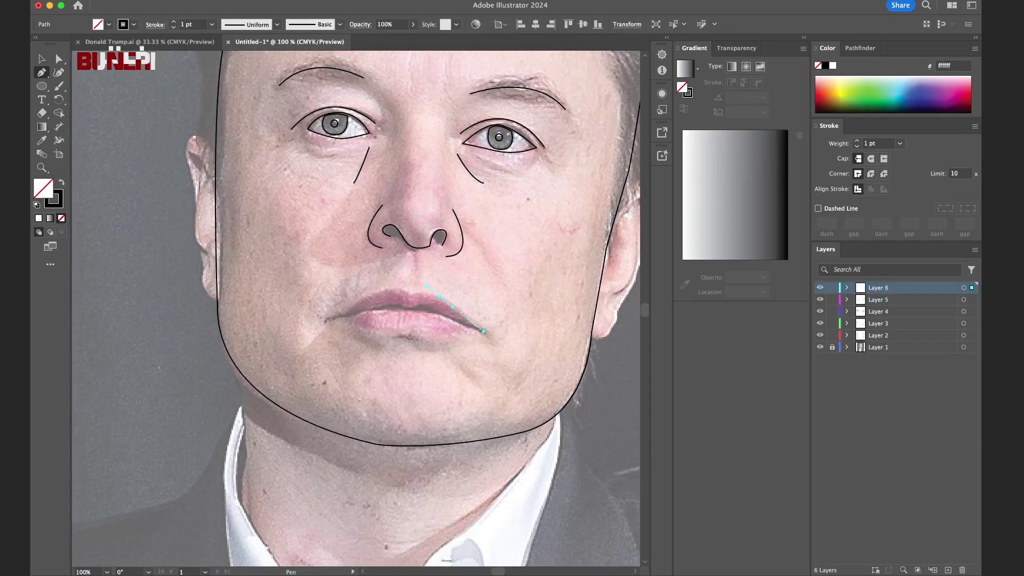
{"action": "key", "text": "Escape"}
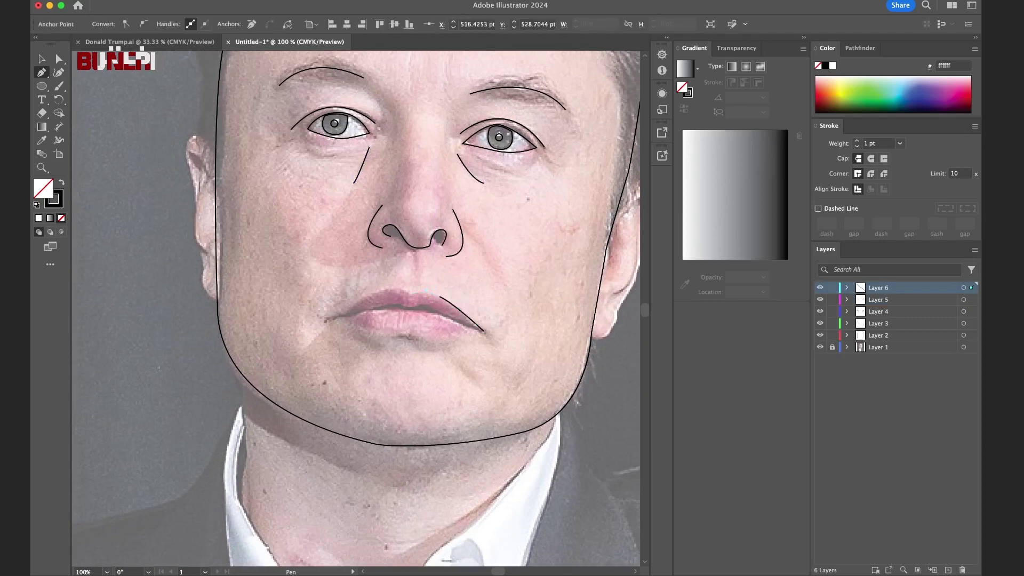
{"action": "left_click", "coordinate": [440, 297]}
{"action": "left_click", "coordinate": [394, 289]}
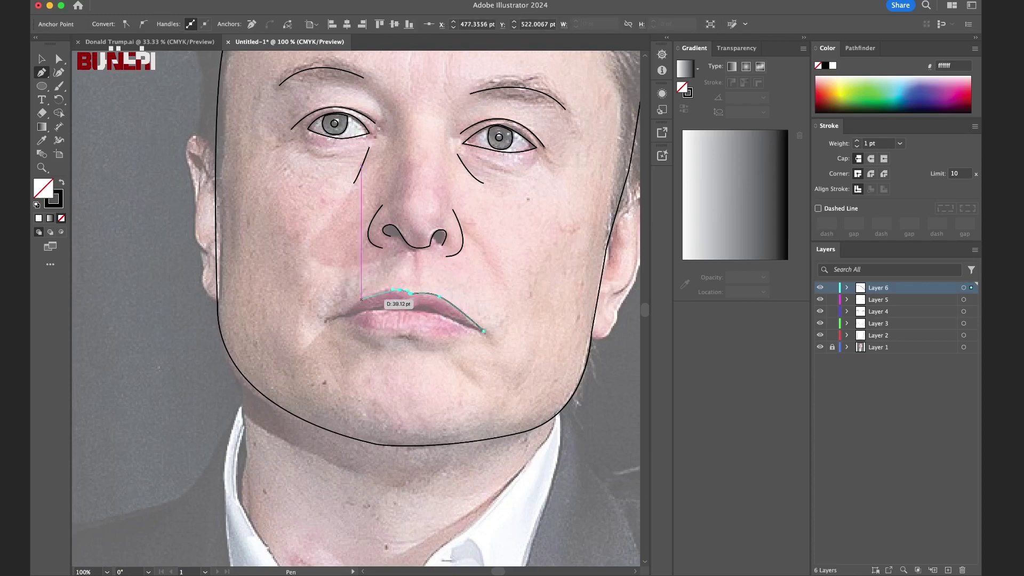
{"action": "left_click", "coordinate": [355, 304]}
{"action": "left_click", "coordinate": [338, 315]}
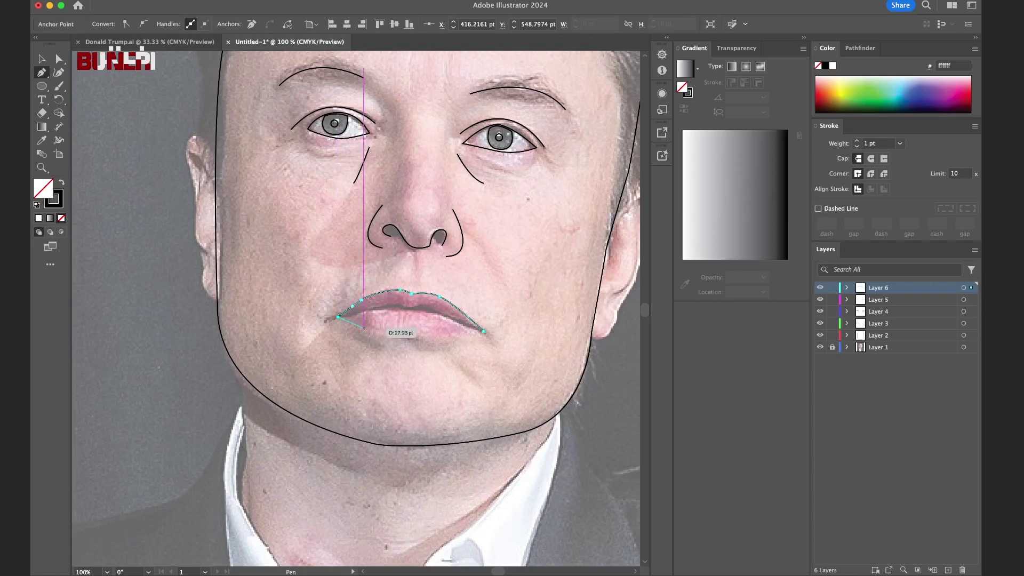
{"action": "key", "text": "Escape"}
Trace the lower lip back across to join the right mouth corner.
{"action": "left_click", "coordinate": [369, 327]}
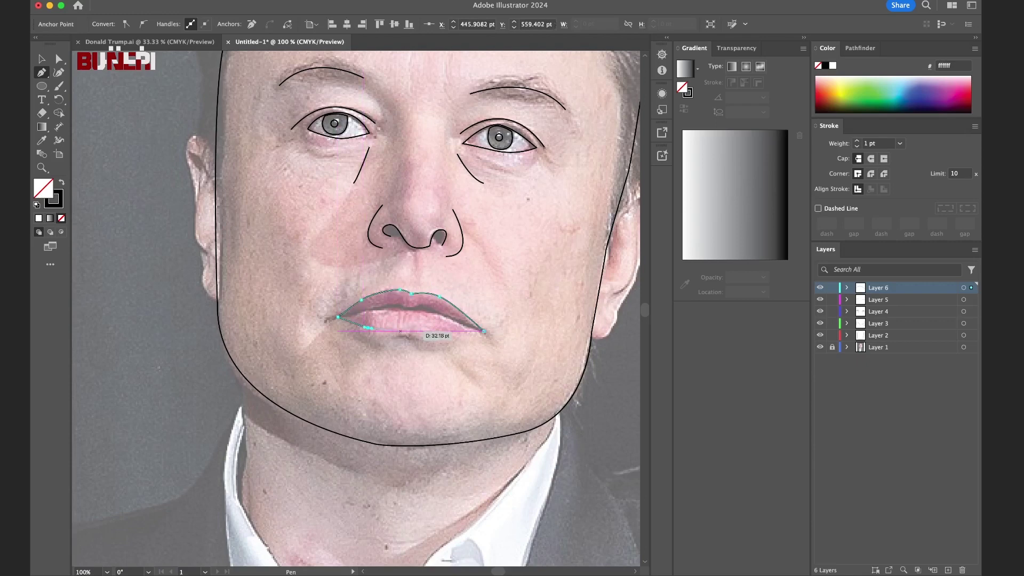
{"action": "left_click", "coordinate": [401, 330]}
{"action": "left_click", "coordinate": [424, 331]}
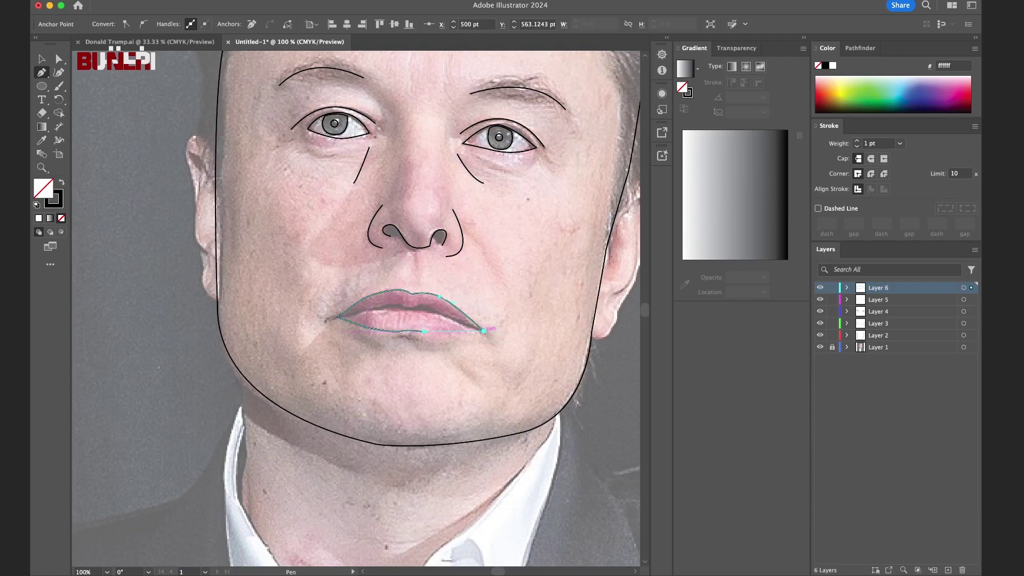
{"action": "left_click", "coordinate": [484, 331]}
{"action": "scroll", "coordinate": [395, 294], "scroll_direction": "left", "scroll_amount": 3}
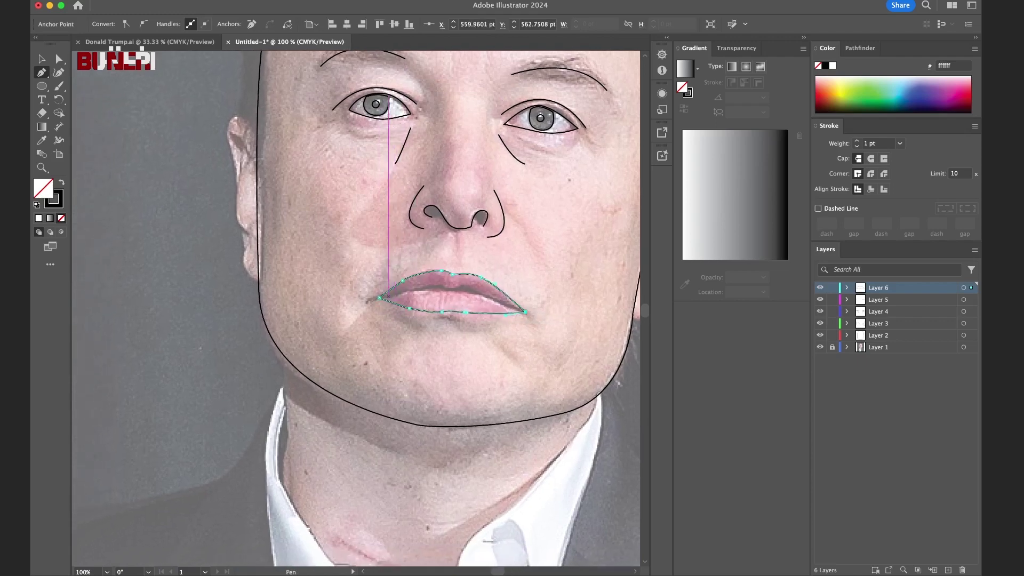
Draw the curved mouth line between the lips from left to right corner.
{"action": "left_click", "coordinate": [389, 297]}
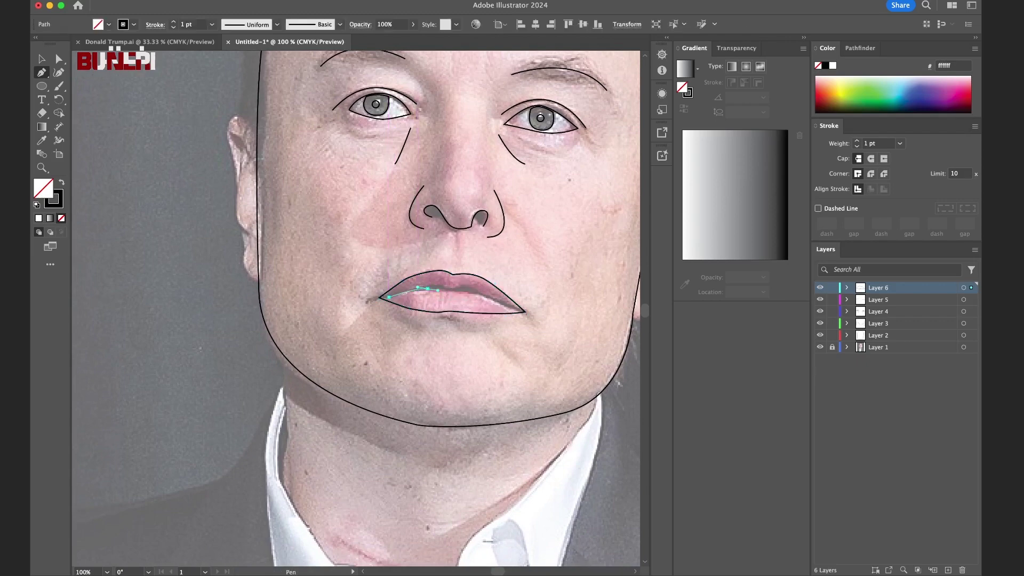
{"action": "left_click_drag", "start_coordinate": [437, 290], "coordinate": [456, 292]}
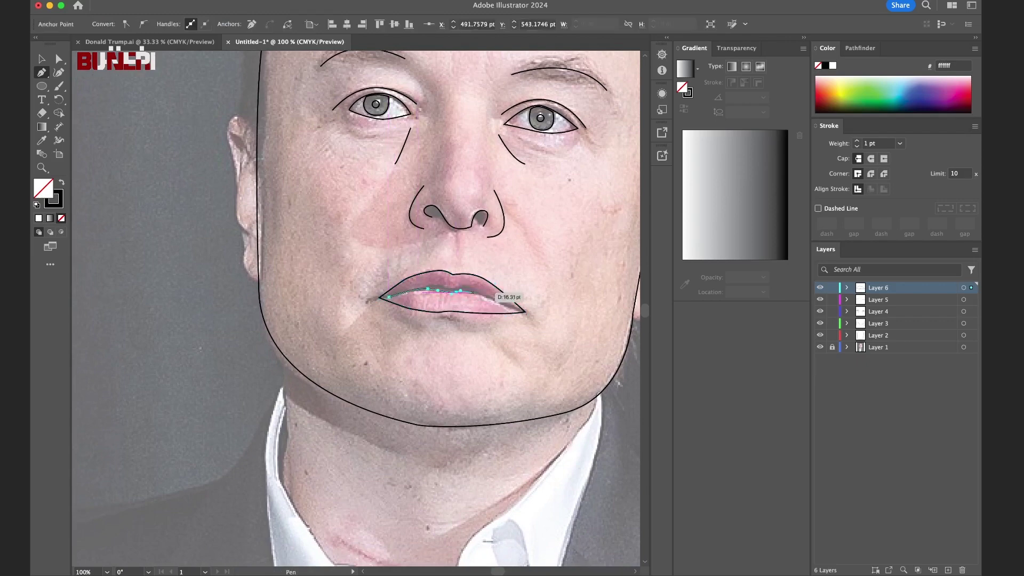
{"action": "left_click_drag", "start_coordinate": [495, 301], "coordinate": [502, 306]}
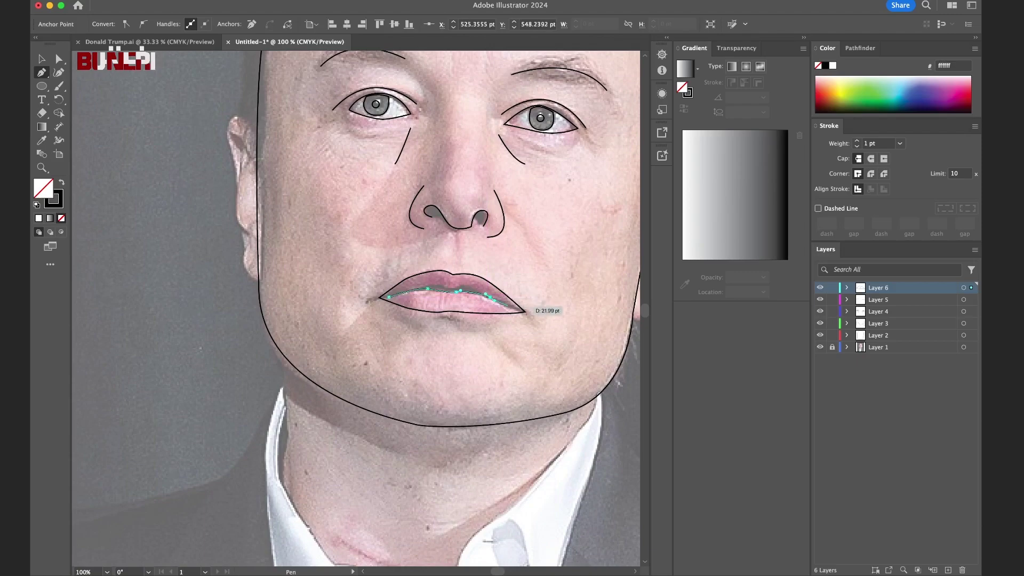
{"action": "left_click", "coordinate": [516, 309]}
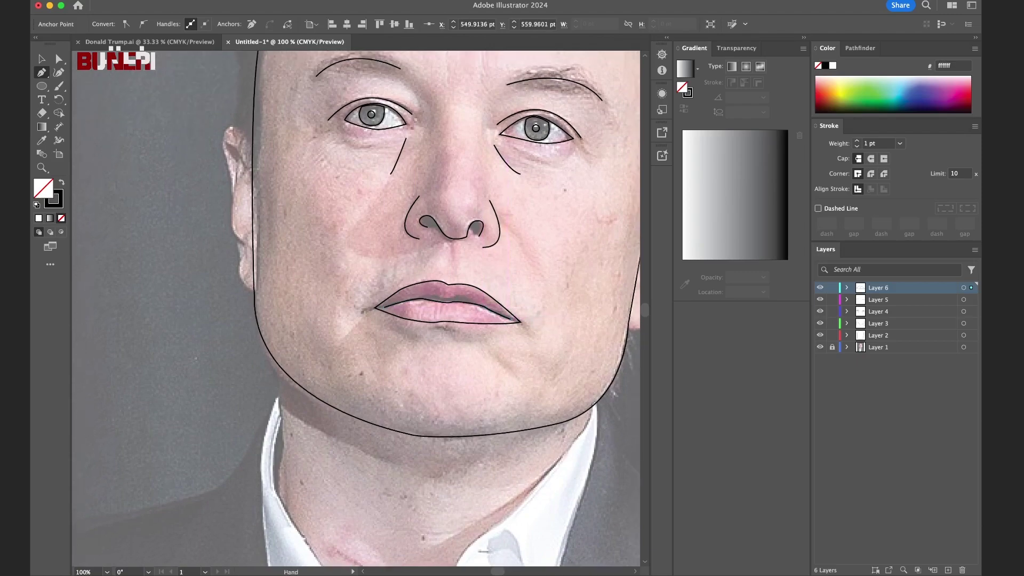
Add Layer 7 for the next facial feature.
{"action": "scroll", "coordinate": [356, 308], "scroll_direction": "right", "scroll_amount": 3}
{"action": "scroll", "coordinate": [356, 308], "scroll_direction": "right", "scroll_amount": 5}
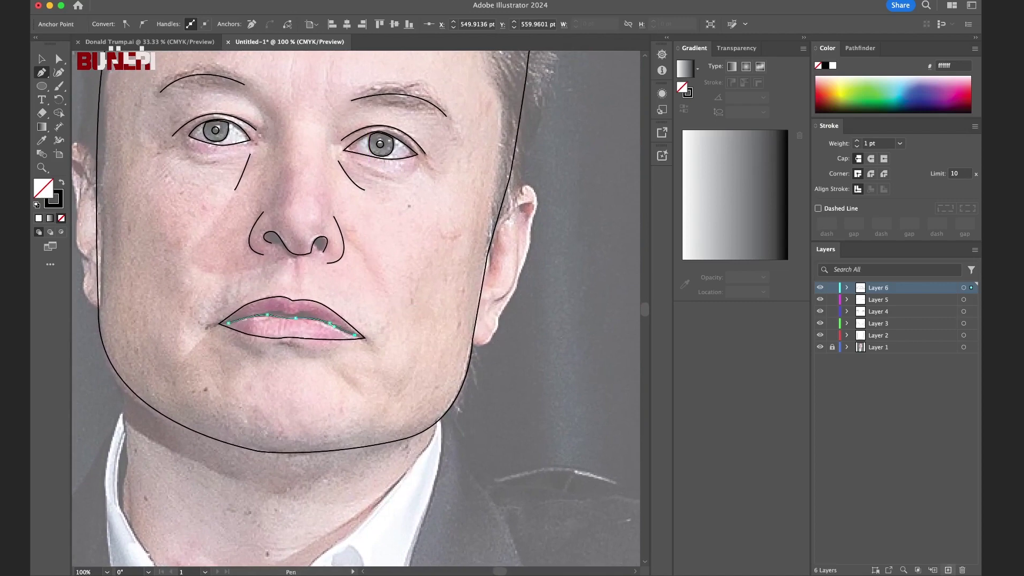
{"action": "key", "text": "super+l"}
{"action": "scroll", "coordinate": [388, 322], "scroll_direction": "right", "scroll_amount": 2}
{"action": "scroll", "coordinate": [388, 322], "scroll_direction": "up", "scroll_amount": 2}
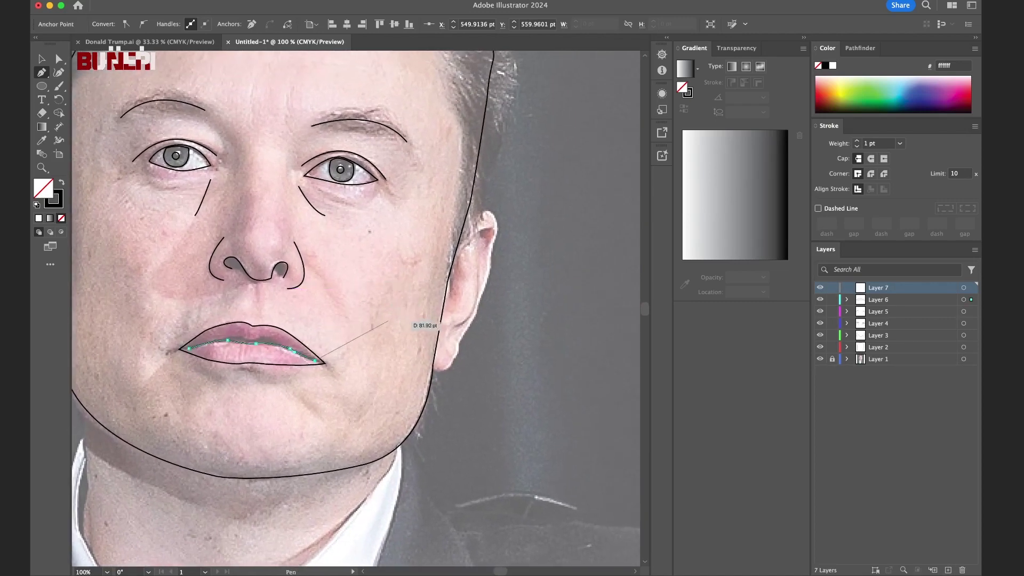
End the mouth line and trace the right ear outline over its top and back.
{"action": "key", "text": "Escape"}
{"action": "scroll", "coordinate": [435, 320], "scroll_direction": "down", "scroll_amount": 2}
{"action": "scroll", "coordinate": [434, 320], "scroll_direction": "right", "scroll_amount": 1}
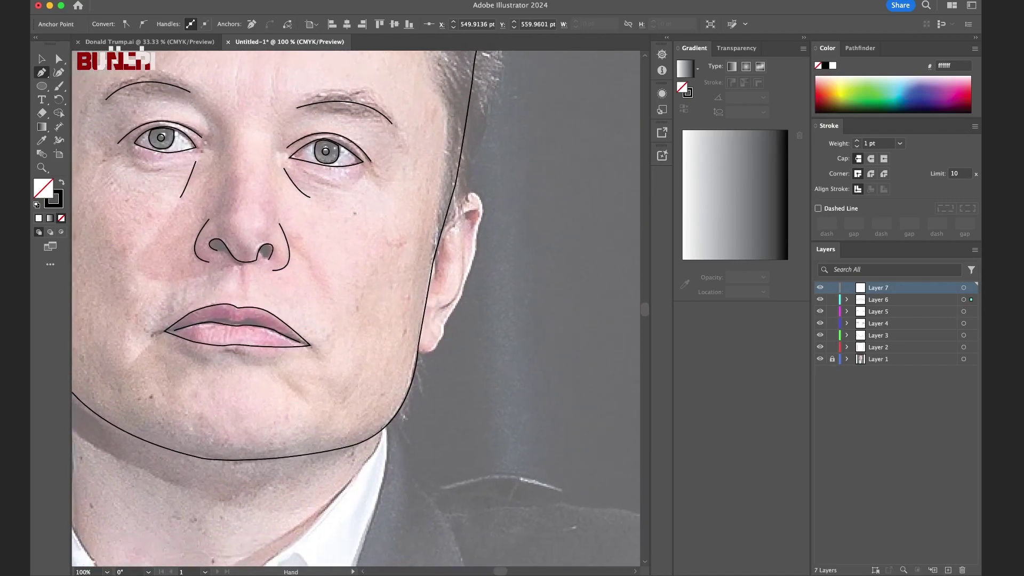
{"action": "scroll", "coordinate": [356, 309], "scroll_direction": "down", "scroll_amount": 1}
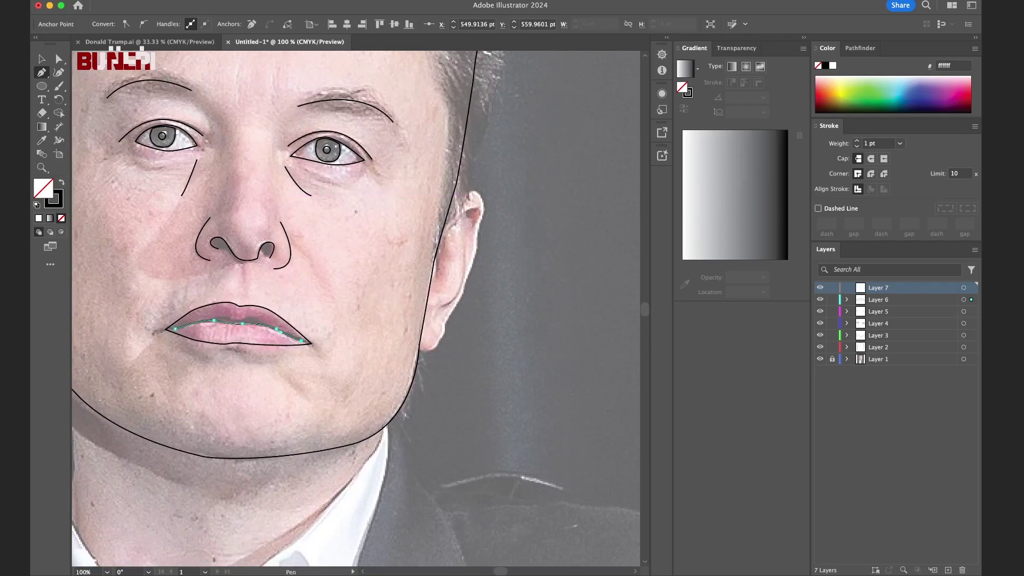
{"action": "left_click", "coordinate": [431, 230]}
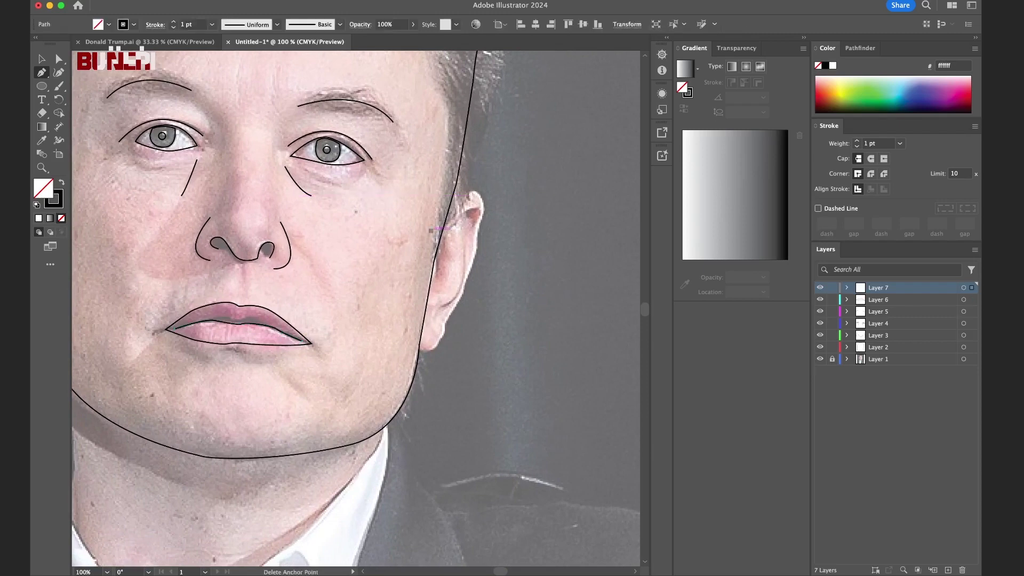
{"action": "left_click_drag", "start_coordinate": [431, 230], "coordinate": [475, 191]}
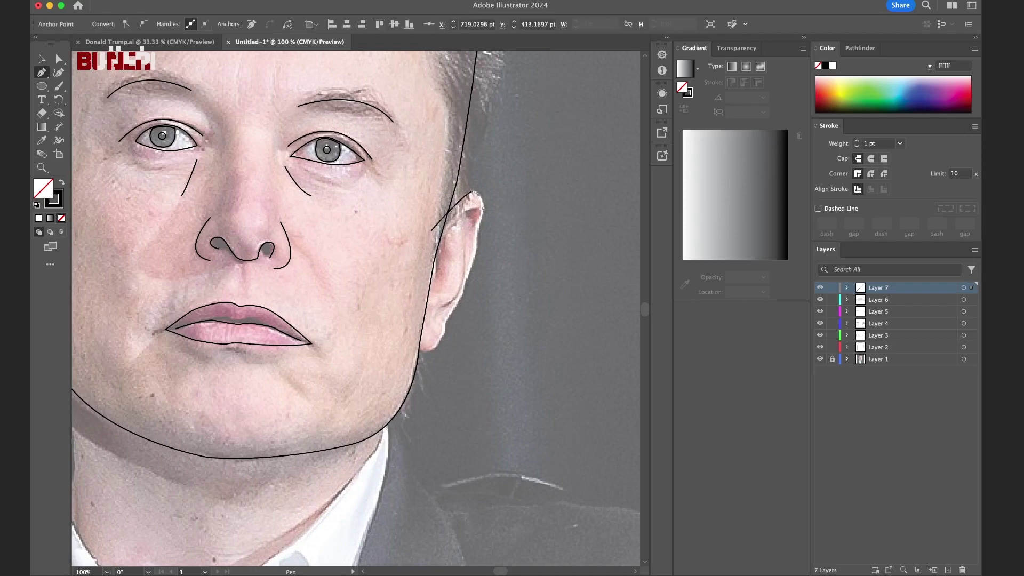
{"action": "left_click_drag", "start_coordinate": [483, 206], "coordinate": [497, 251]}
{"action": "left_click_drag", "start_coordinate": [472, 269], "coordinate": [483, 293]}
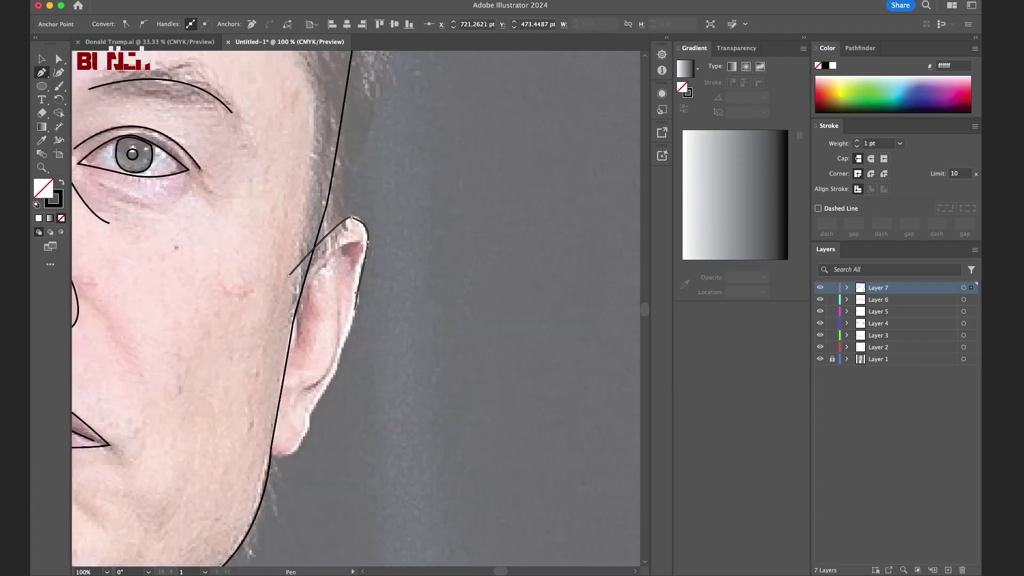
Round the earlobe, close the right ear outline at its start, and deselect it.
{"action": "key", "text": "ctrl+plus"}
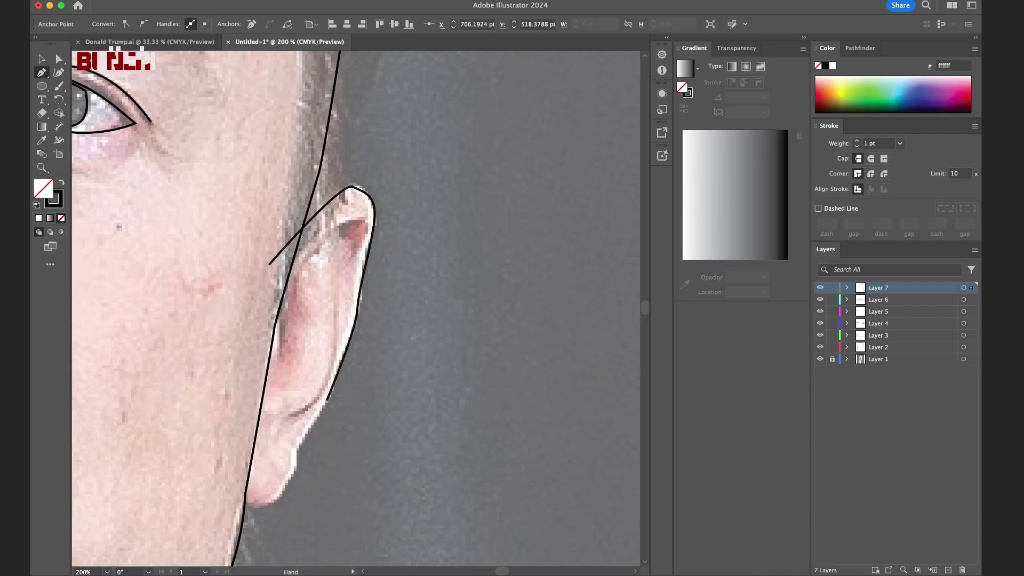
{"action": "left_click_drag", "start_coordinate": [327, 400], "coordinate": [460, 241]}
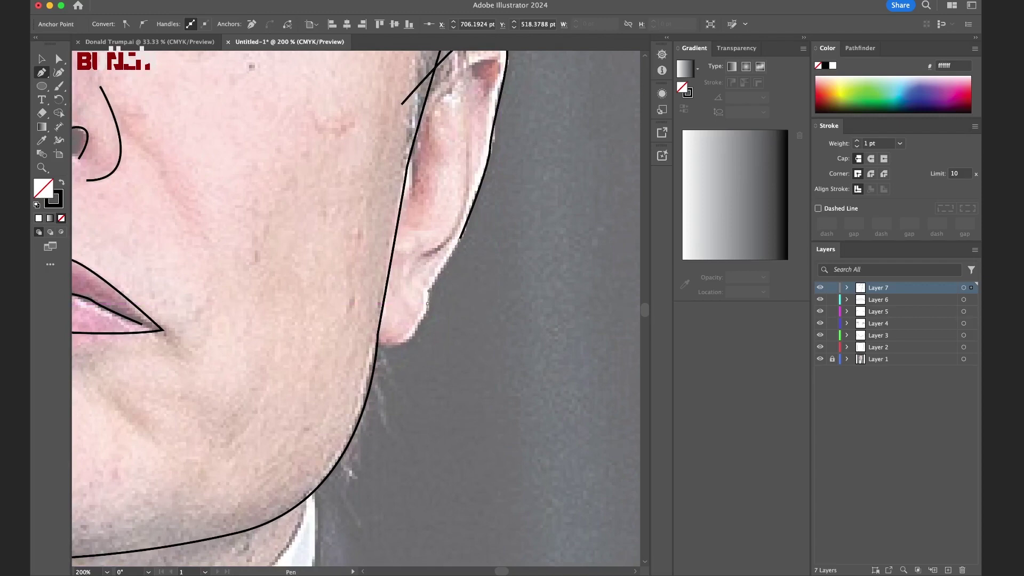
{"action": "left_click", "coordinate": [427, 305]}
{"action": "left_click_drag", "start_coordinate": [368, 337], "coordinate": [339, 314]}
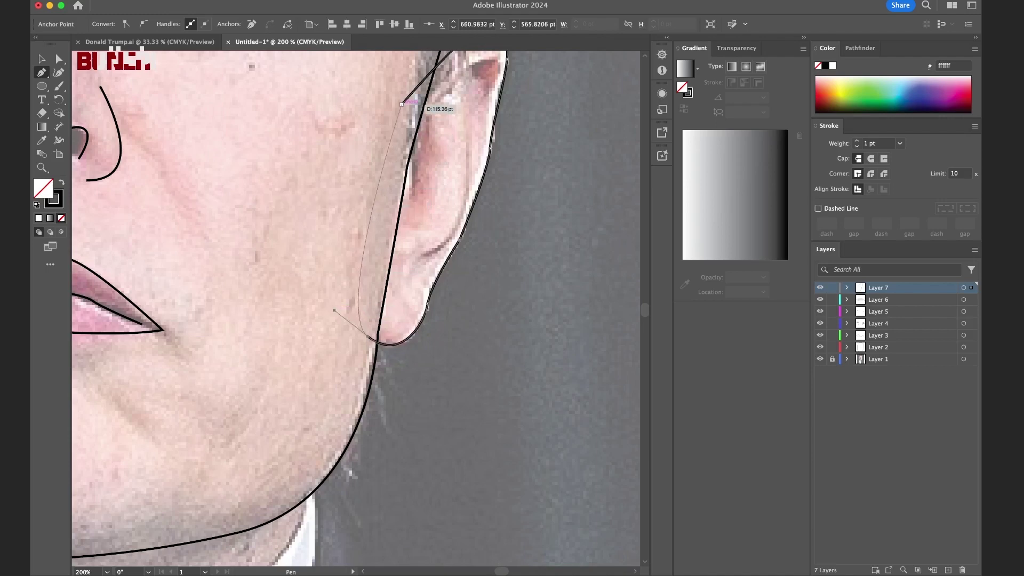
{"action": "left_click", "coordinate": [402, 104]}
{"action": "mouse_move", "coordinate": [402, 104]}
{"action": "left_mouse_down"}
{"action": "mouse_move", "coordinate": [480, 200]}
{"action": "mouse_move", "coordinate": [402, 202]}
{"action": "left_mouse_up"}
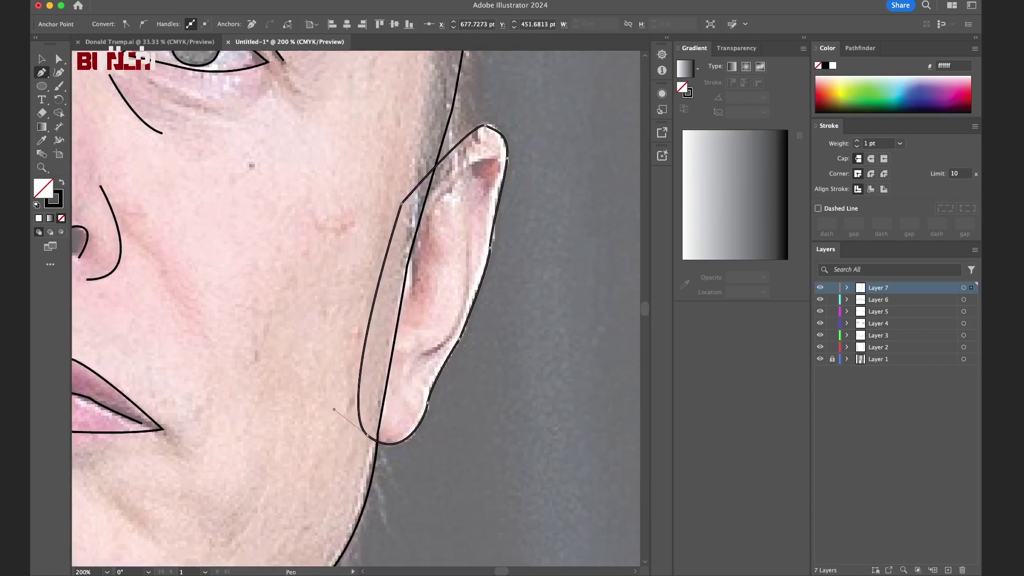
{"action": "key", "text": "super+shift+a"}
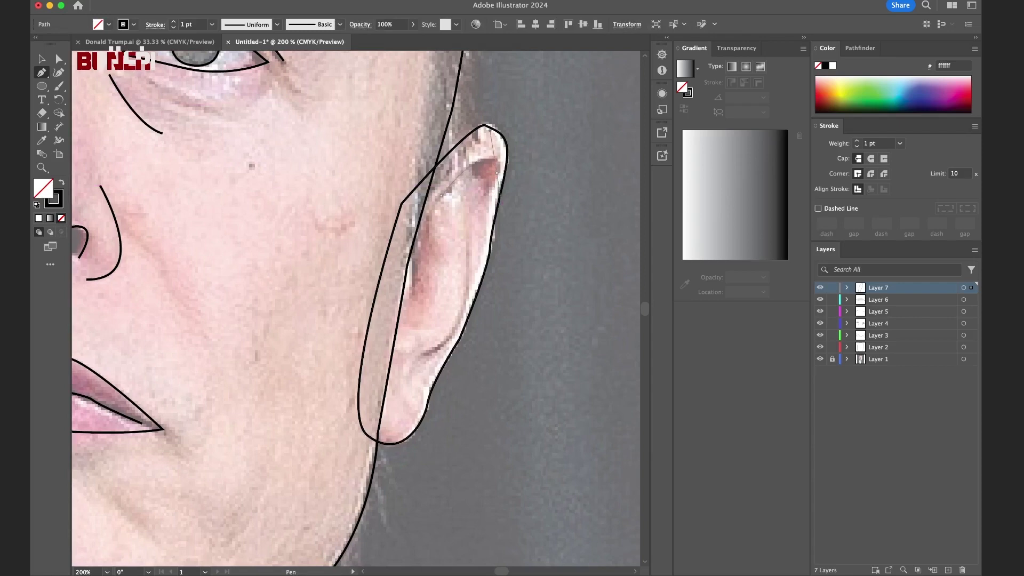
Draw a curved inner-ear line down inside the right ear.
{"action": "left_click", "coordinate": [497, 170]}
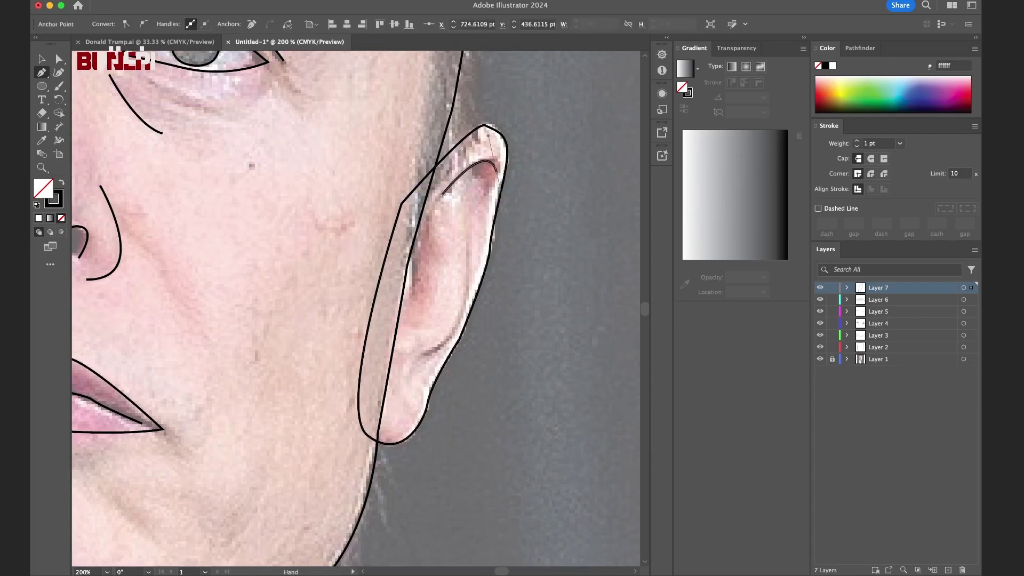
{"action": "left_click_drag", "start_coordinate": [497, 169], "coordinate": [507, 107]}
{"action": "left_click_drag", "start_coordinate": [485, 158], "coordinate": [507, 162]}
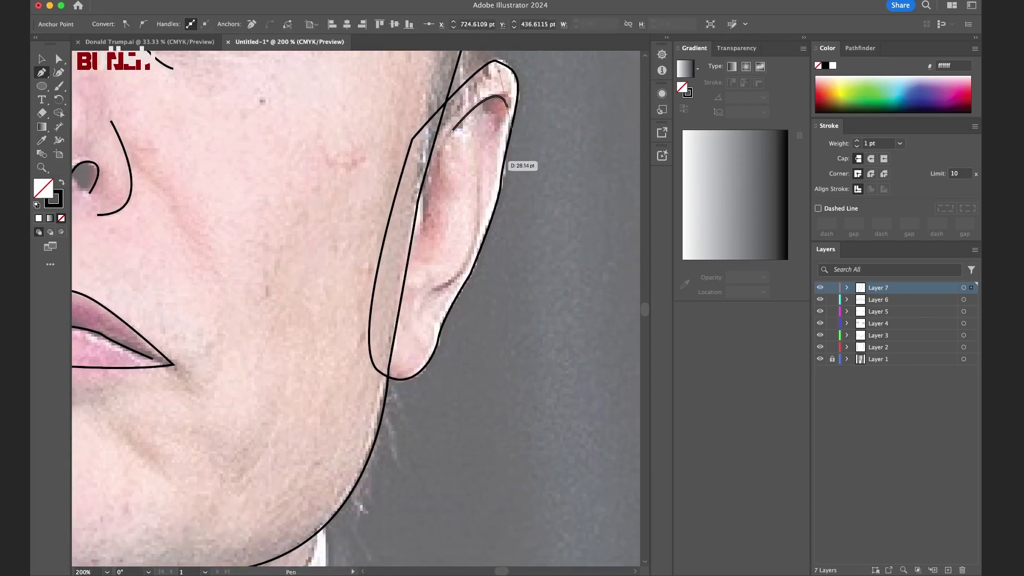
{"action": "mouse_move", "coordinate": [461, 225]}
{"action": "left_mouse_down"}
{"action": "mouse_move", "coordinate": [444, 282]}
{"action": "mouse_move", "coordinate": [370, 326]}
{"action": "left_mouse_up"}
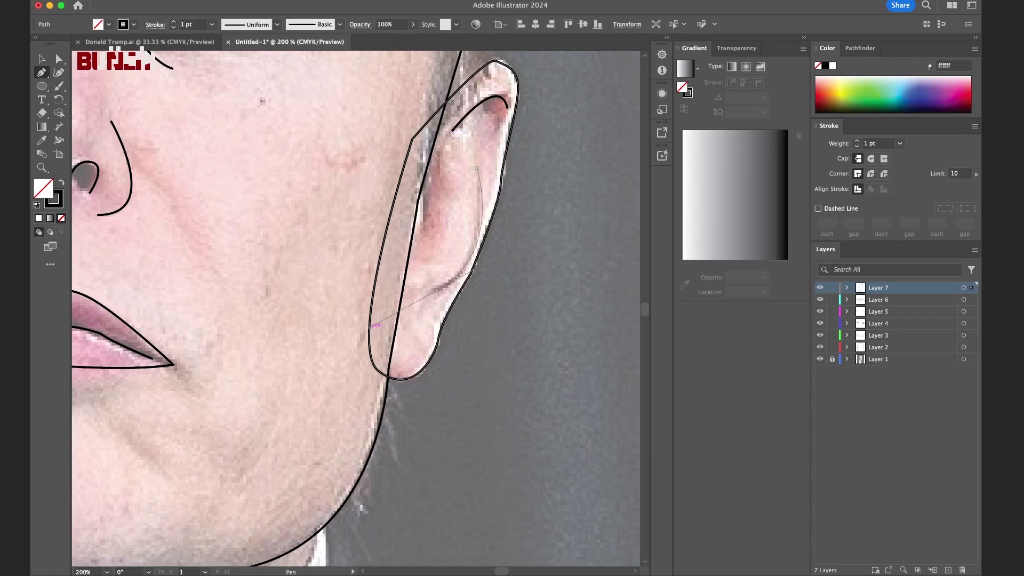
{"action": "key", "text": "Escape"}
Start a second inner-ear curve inside the right ear.
{"action": "left_click_drag", "start_coordinate": [408, 330], "coordinate": [411, 326]}
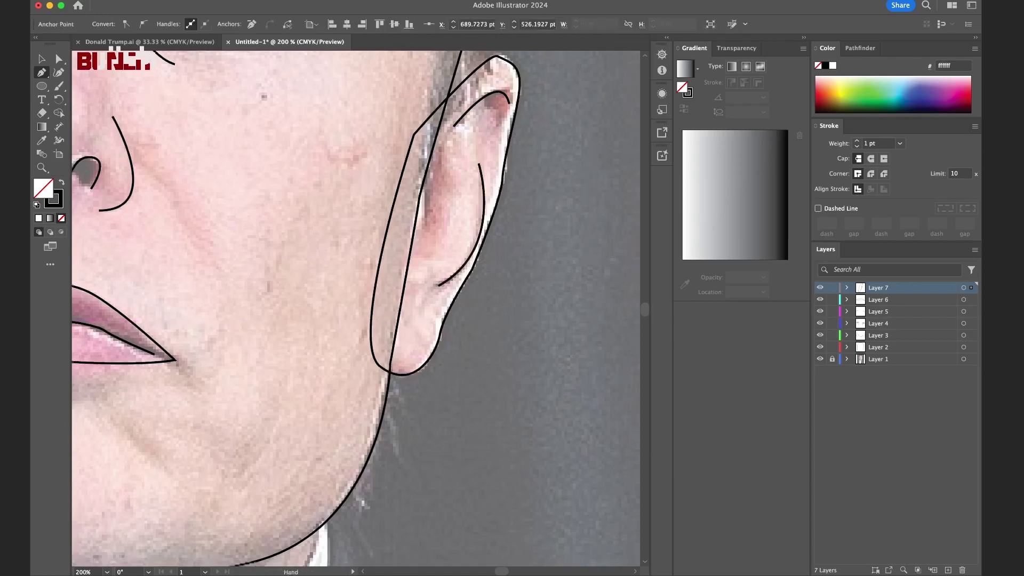
{"action": "left_click_drag", "start_coordinate": [456, 224], "coordinate": [491, 148]}
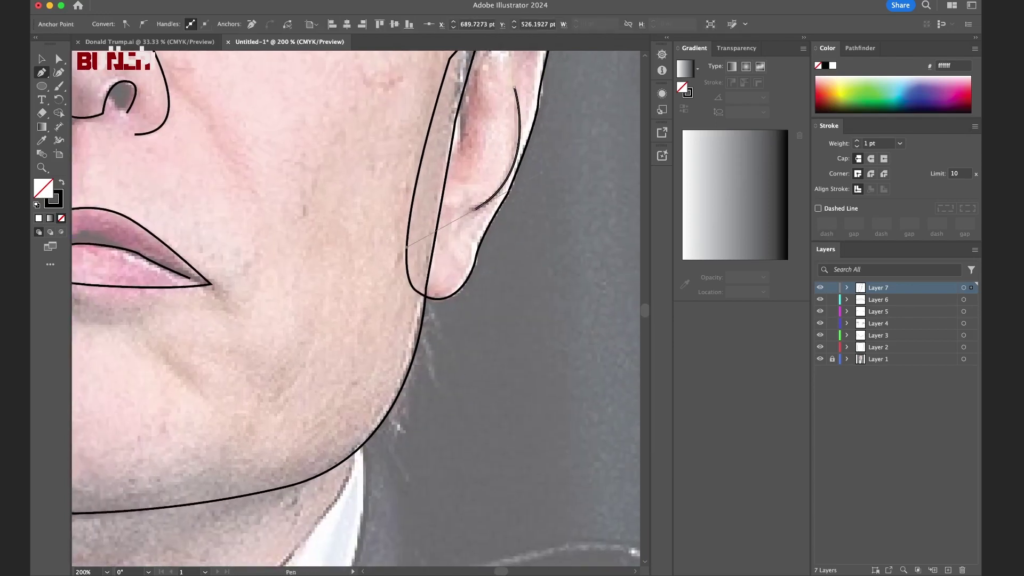
{"action": "key", "text": "Escape"}
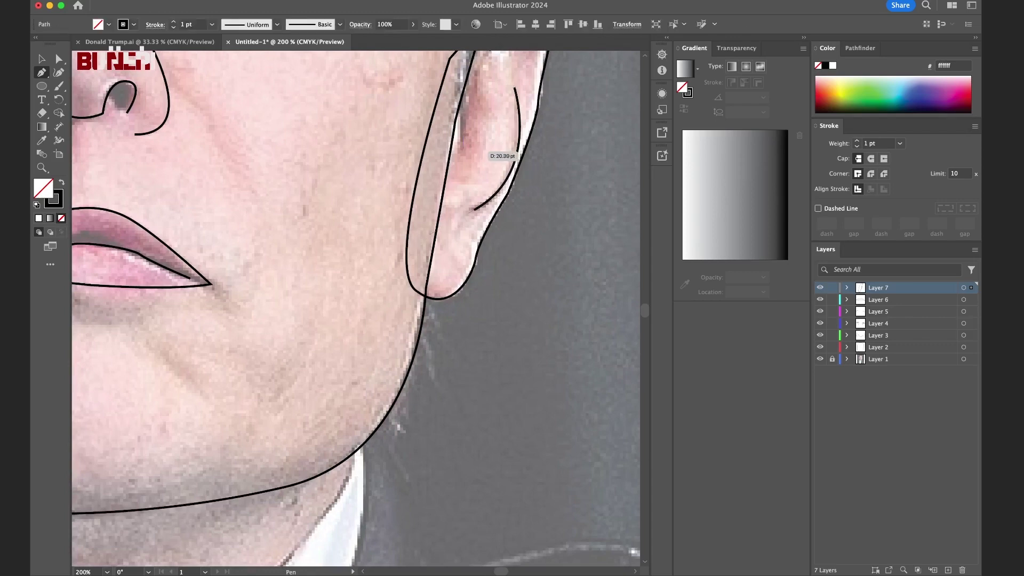
{"action": "mouse_move", "coordinate": [463, 154]}
{"action": "left_mouse_down"}
{"action": "mouse_move", "coordinate": [446, 168]}
{"action": "mouse_move", "coordinate": [462, 172]}
{"action": "left_mouse_up"}
{"action": "left_click_drag", "start_coordinate": [320, 267], "coordinate": [341, 370]}
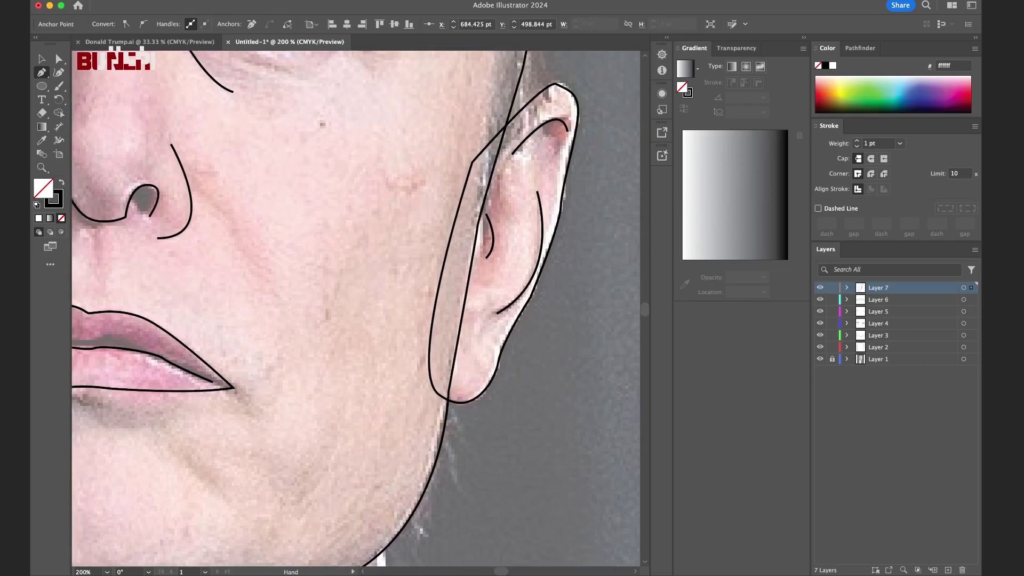
{"action": "left_click_drag", "start_coordinate": [501, 243], "coordinate": [511, 229]}
Create Layer 8 and zoom in on the left ear.
{"action": "key", "text": "ctrl+0"}
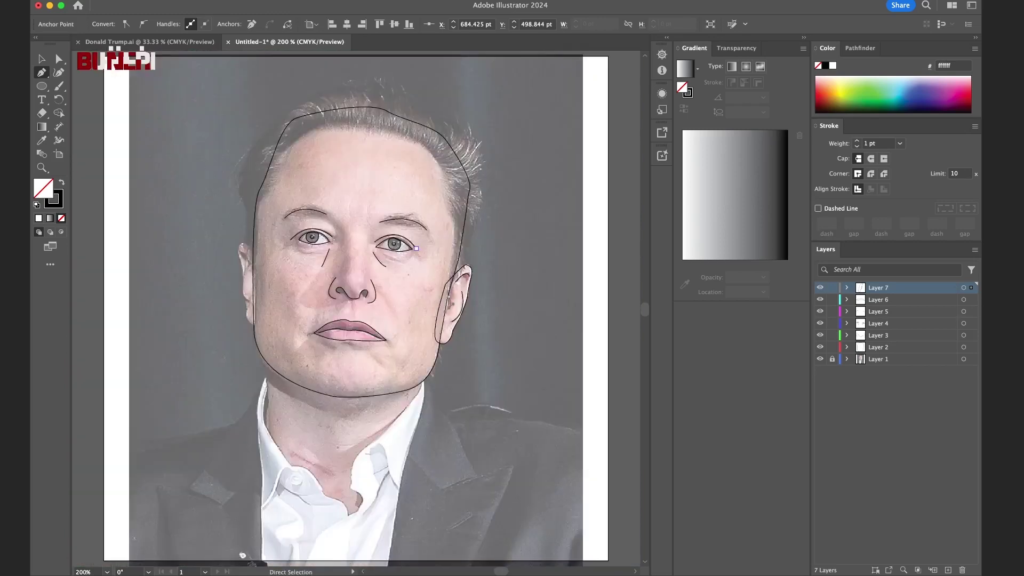
{"action": "left_click_drag", "start_coordinate": [247, 552], "coordinate": [315, 511]}
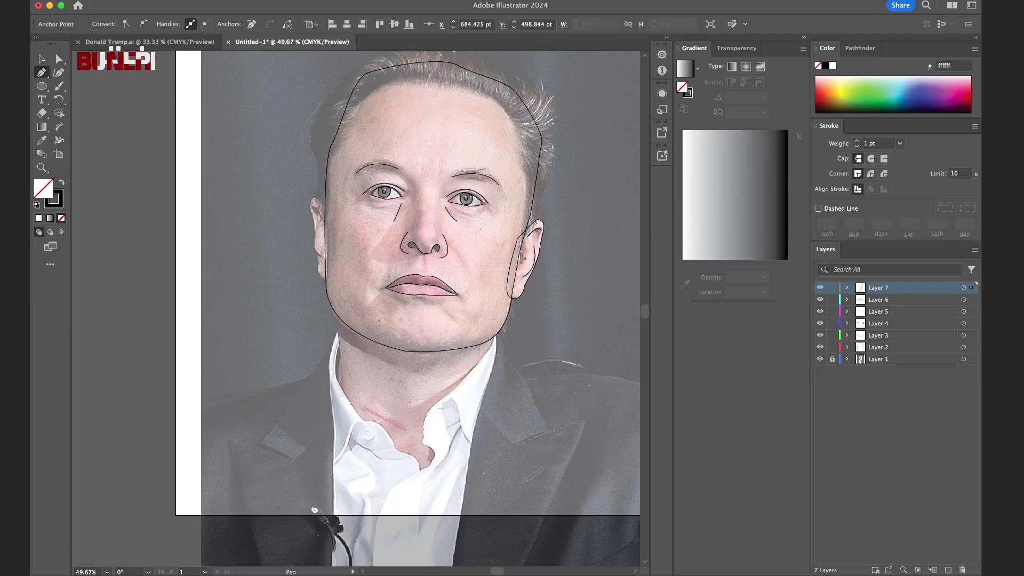
{"action": "key", "text": "ctrl+l"}
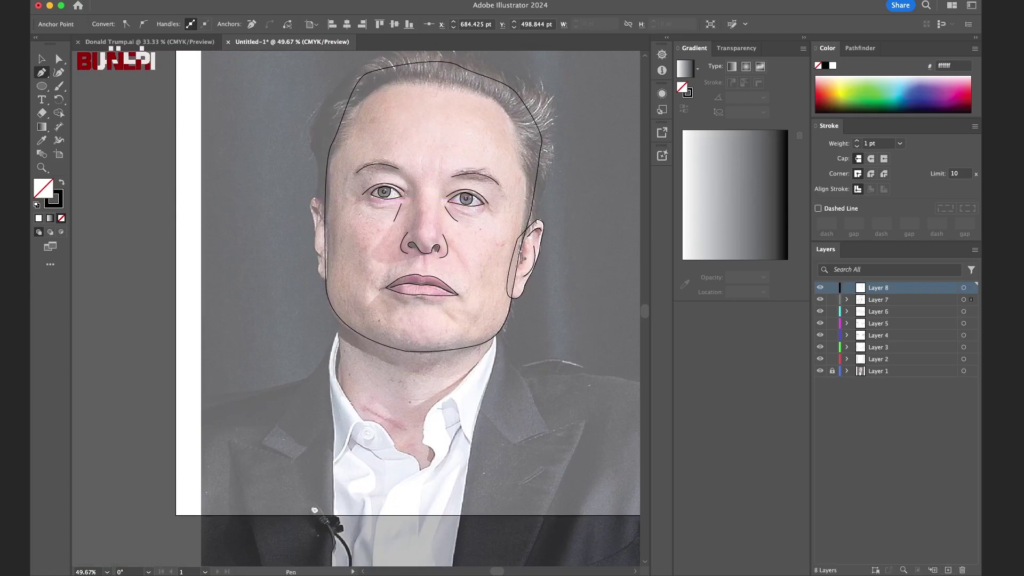
{"action": "key", "text": "ctrl+equal"}
{"action": "key", "text": "ctrl+equal"}
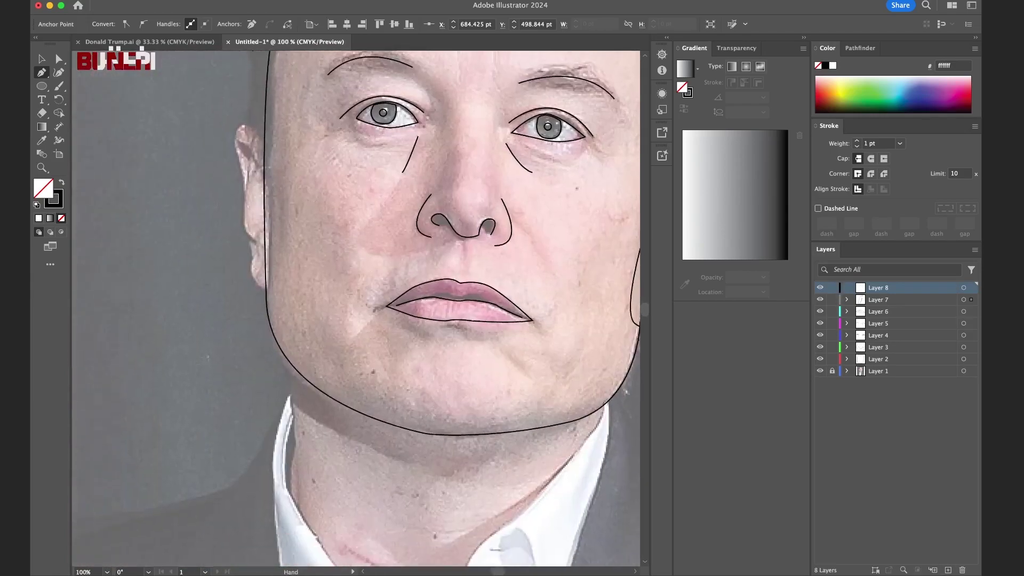
{"action": "left_click_drag", "start_coordinate": [315, 510], "coordinate": [349, 518]}
Begin tracing the left ear outline, undoing one misplaced anchor.
{"action": "left_click", "coordinate": [311, 192]}
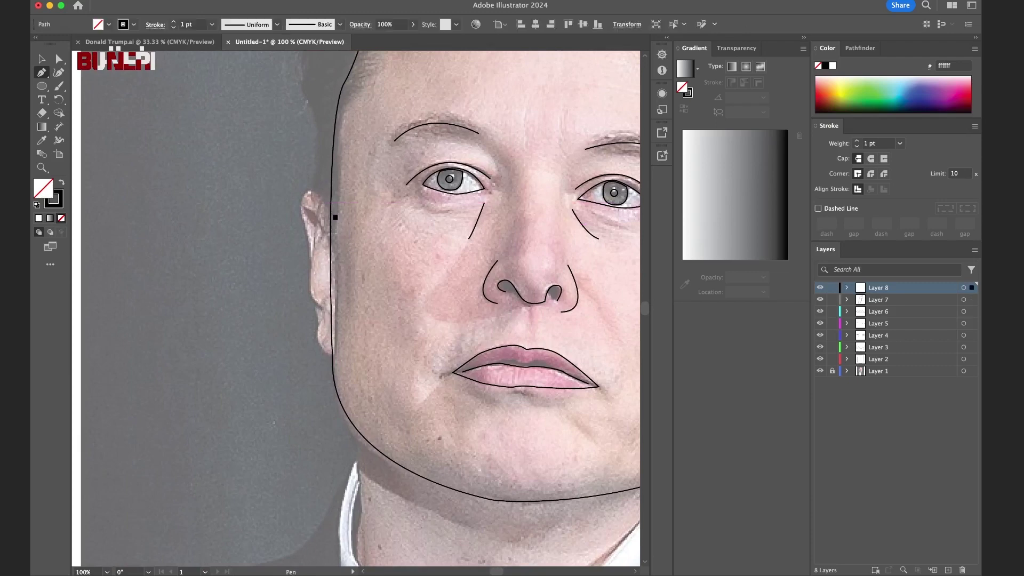
{"action": "left_click_drag", "start_coordinate": [310, 192], "coordinate": [321, 192]}
{"action": "left_click_drag", "start_coordinate": [309, 238], "coordinate": [310, 245]}
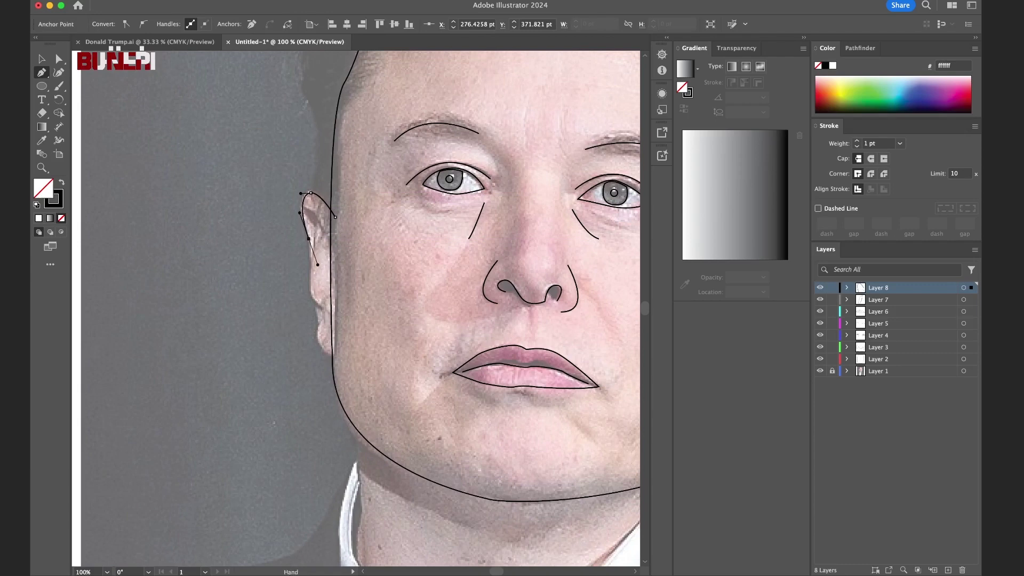
{"action": "left_click_drag", "start_coordinate": [335, 217], "coordinate": [385, 137]}
{"action": "left_click_drag", "start_coordinate": [366, 223], "coordinate": [369, 226]}
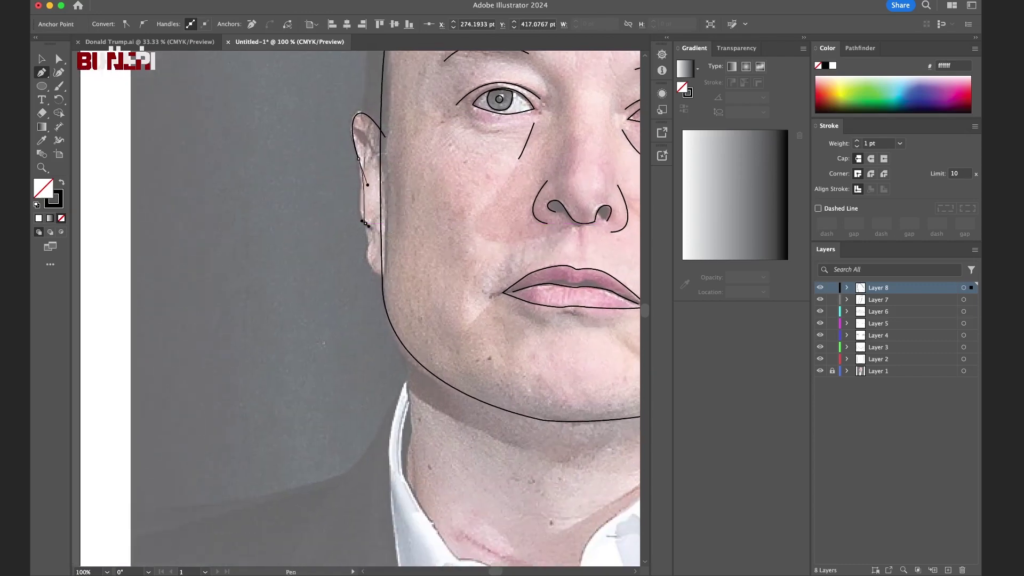
{"action": "key", "text": "cmd+z"}
Trace the left earlobe and base, closing the ear outline at its start.
{"action": "left_click_drag", "start_coordinate": [361, 205], "coordinate": [358, 215]}
{"action": "left_click", "coordinate": [368, 223]}
{"action": "left_click_drag", "start_coordinate": [368, 223], "coordinate": [378, 274]}
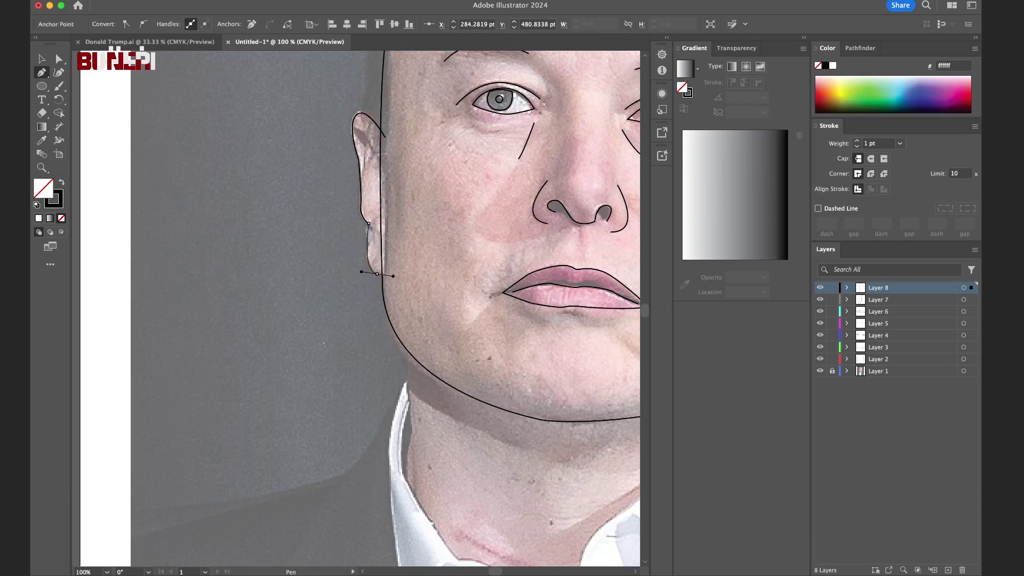
{"action": "left_click", "coordinate": [396, 271]}
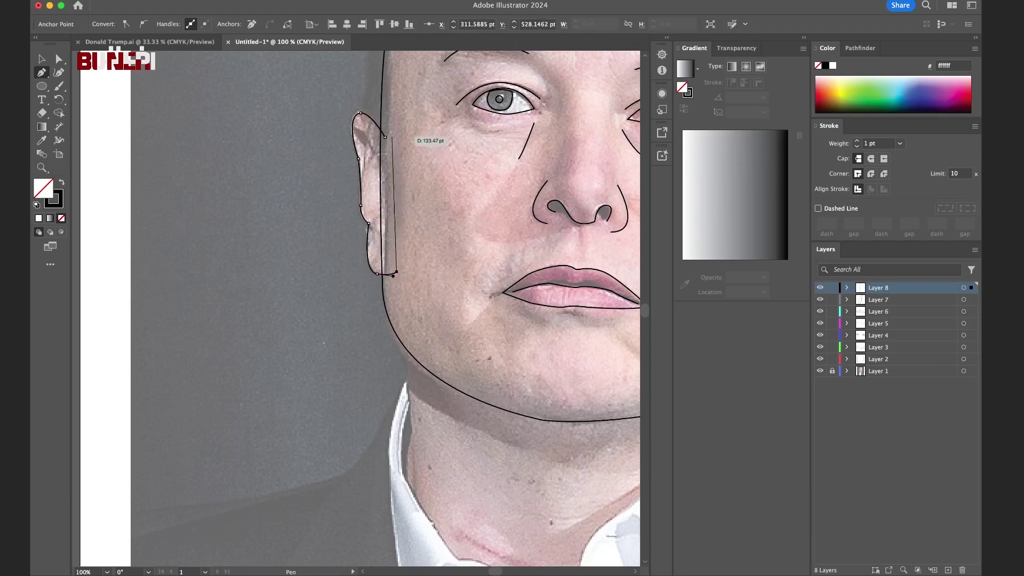
{"action": "left_click", "coordinate": [386, 137]}
{"action": "left_click_drag", "start_coordinate": [385, 137], "coordinate": [322, 216]}
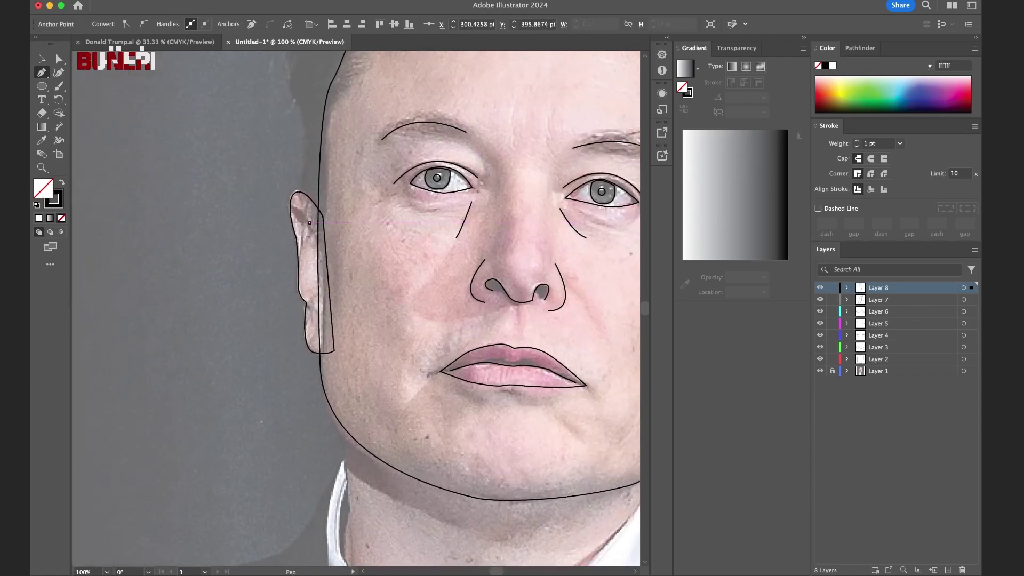
Draw a short curved inner-ear line inside the left ear.
{"action": "left_click", "coordinate": [303, 219]}
{"action": "key", "text": "super+z"}
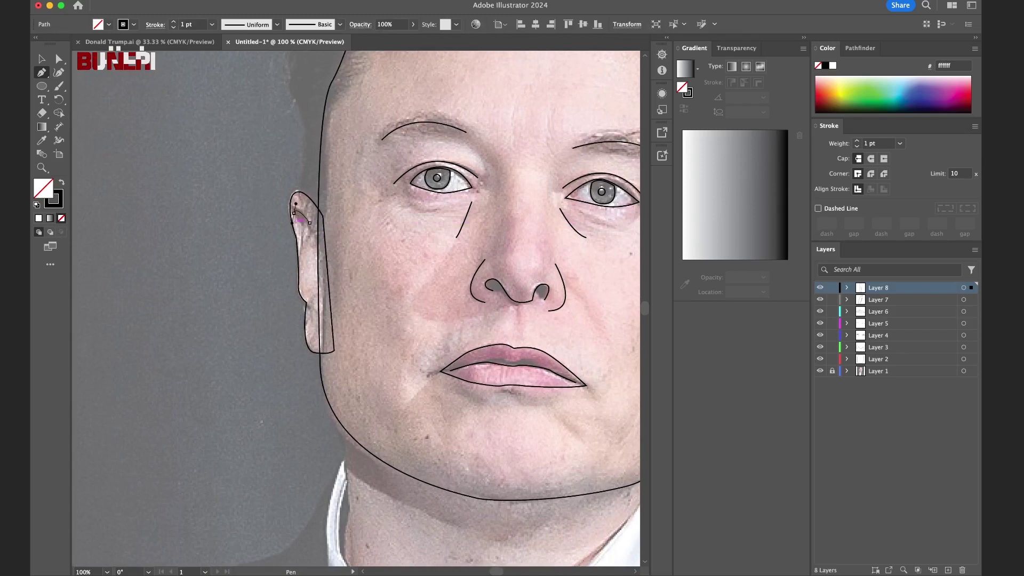
{"action": "left_click", "coordinate": [293, 213]}
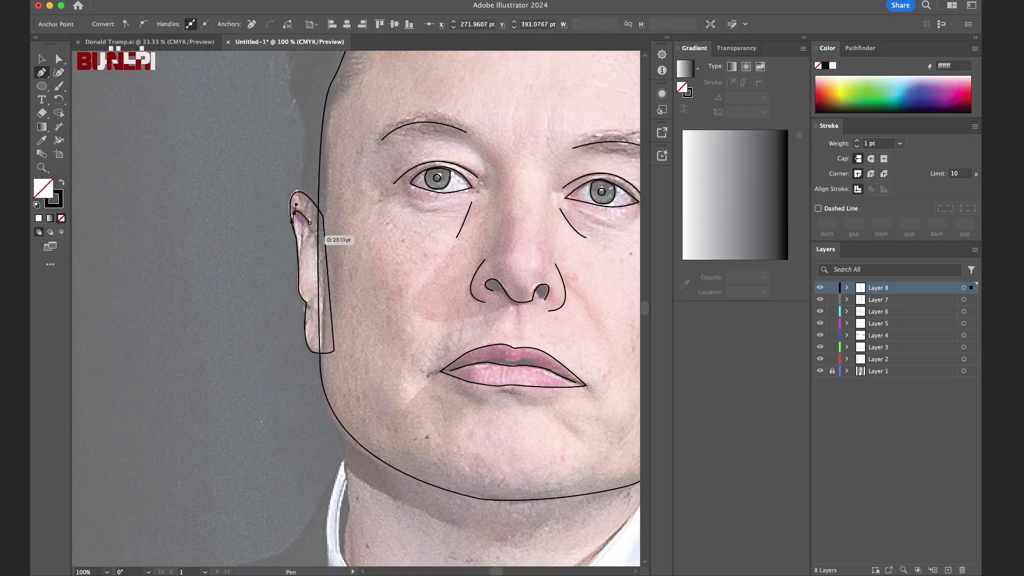
{"action": "left_click", "coordinate": [310, 223]}
{"action": "left_click_drag", "start_coordinate": [310, 222], "coordinate": [302, 191]}
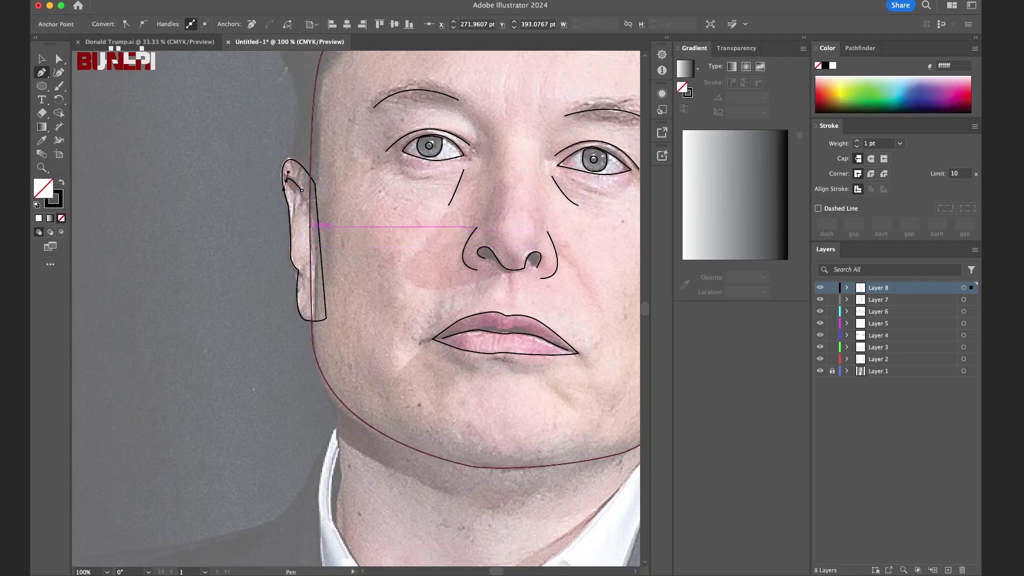
{"action": "left_click_drag", "start_coordinate": [313, 247], "coordinate": [320, 250]}
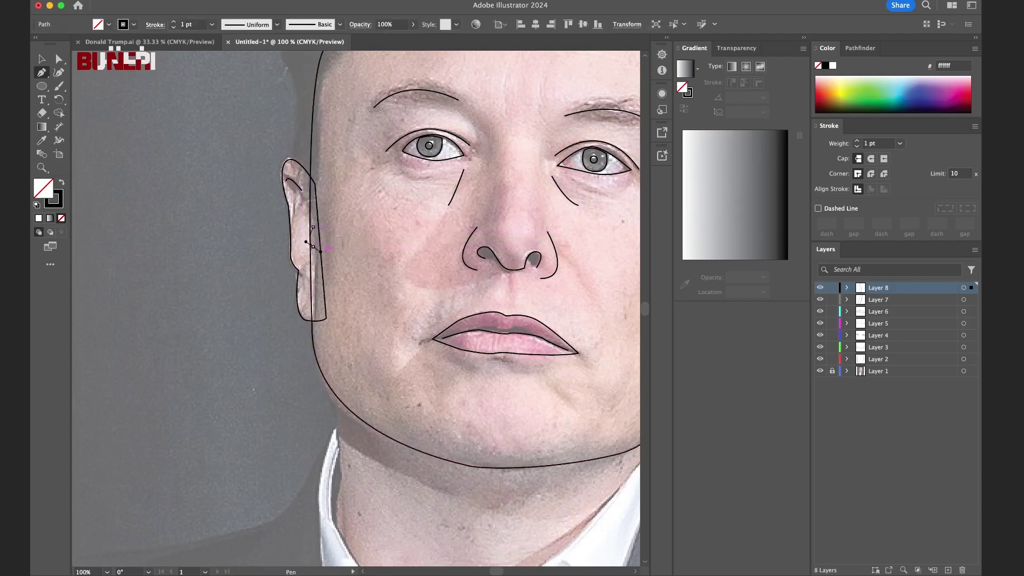
{"action": "left_click_drag", "start_coordinate": [323, 252], "coordinate": [356, 225]}
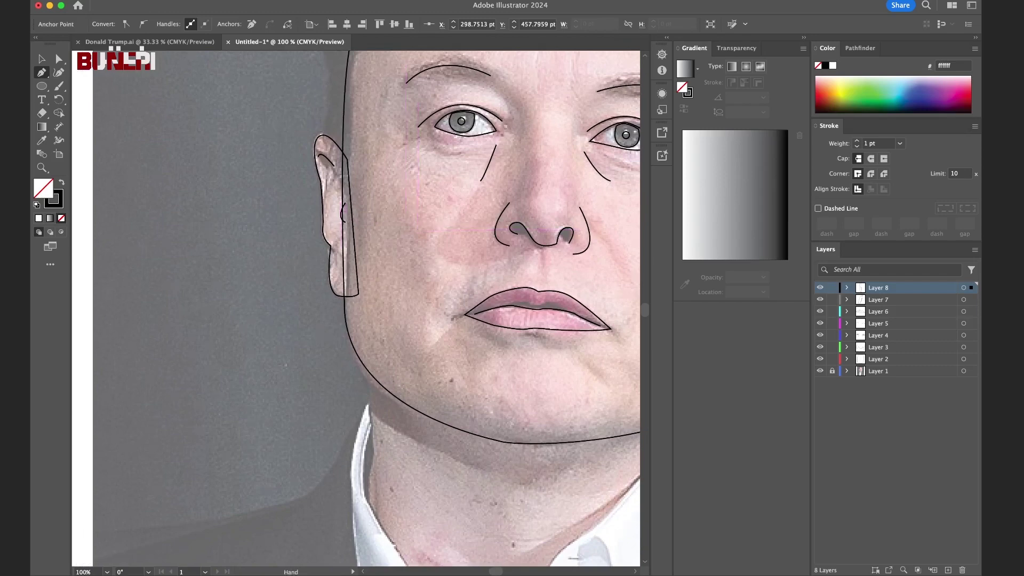
{"action": "left_click_drag", "start_coordinate": [479, 320], "coordinate": [299, 255]}
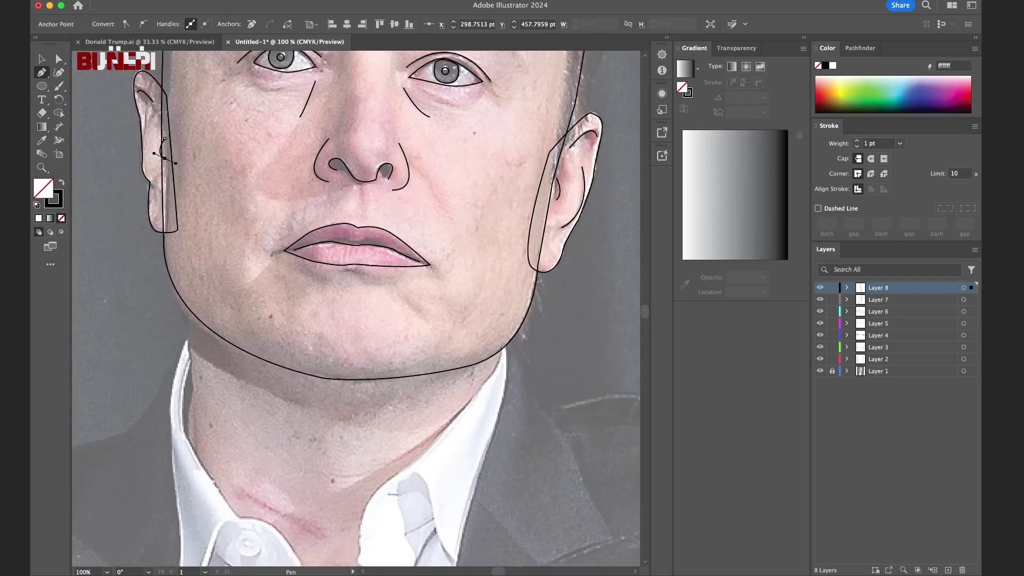
Add a new layer above Layer 1 for the neck.
{"action": "left_click", "coordinate": [878, 371]}
{"action": "left_click", "coordinate": [948, 570]}
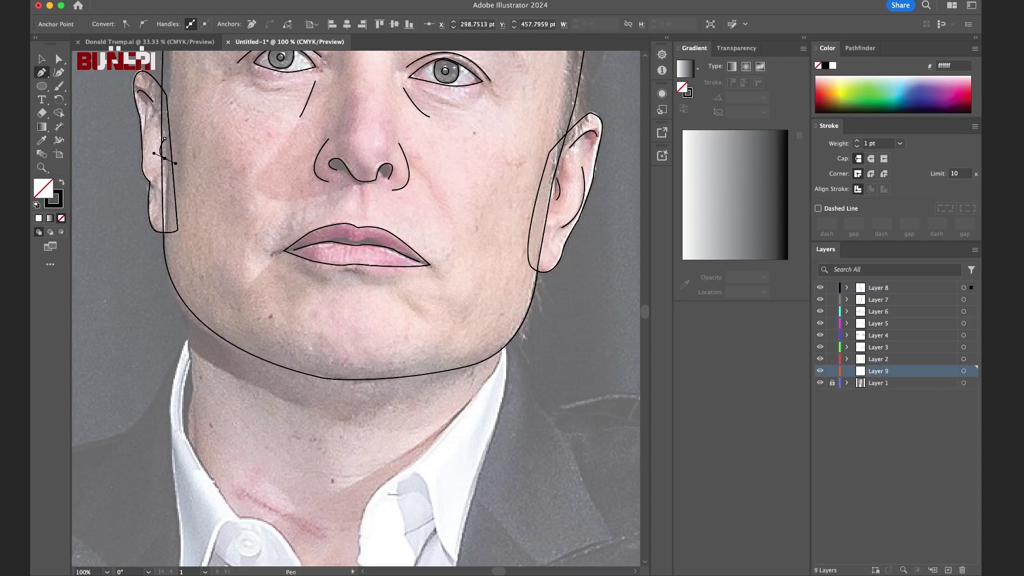
{"action": "left_click_drag", "start_coordinate": [373, 373], "coordinate": [373, 282]}
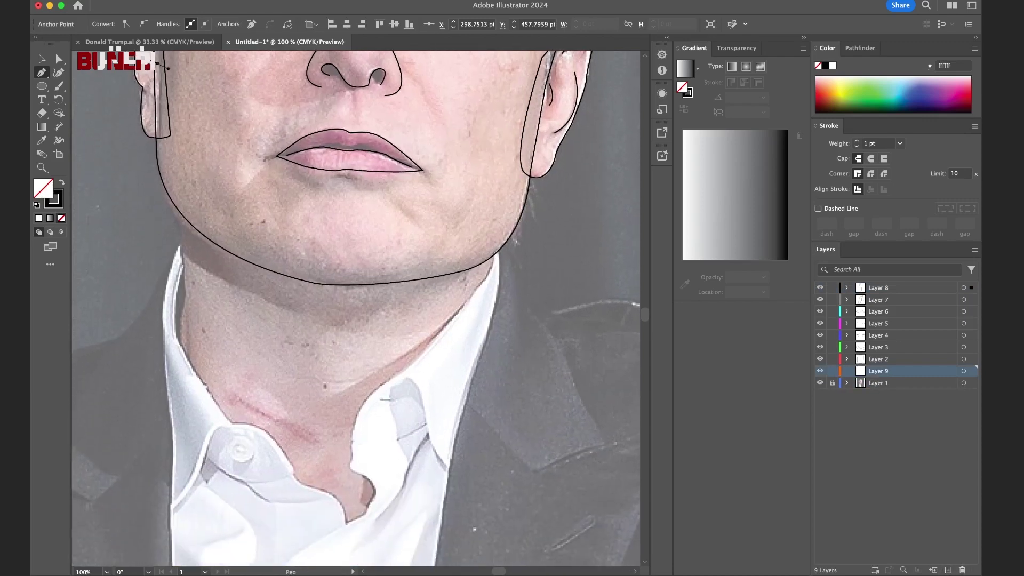
Trace the neck from the jaw down toward the collar.
{"action": "left_click", "coordinate": [481, 277]}
{"action": "left_click_drag", "start_coordinate": [495, 265], "coordinate": [513, 210]}
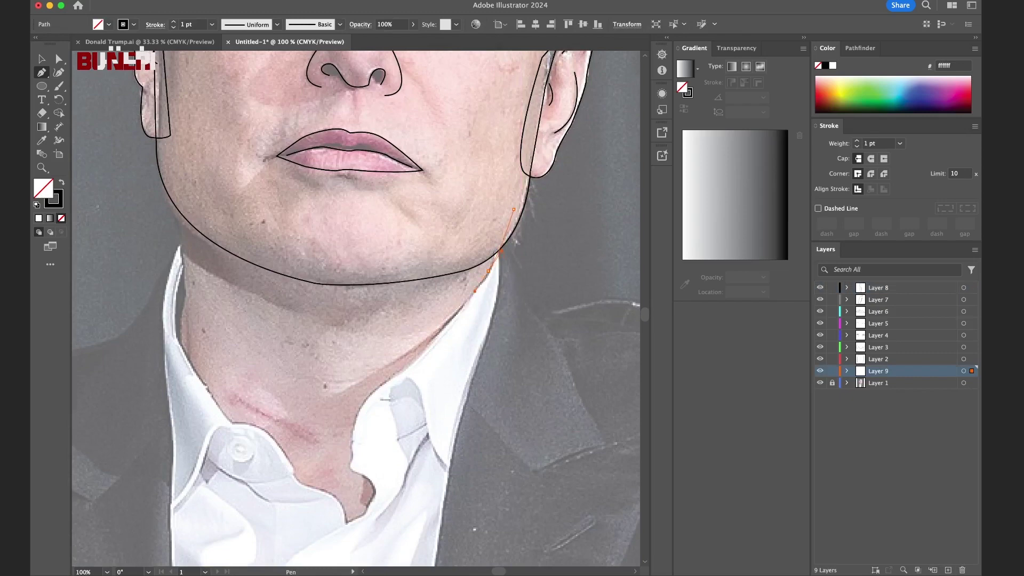
{"action": "left_click_drag", "start_coordinate": [413, 364], "coordinate": [403, 370]}
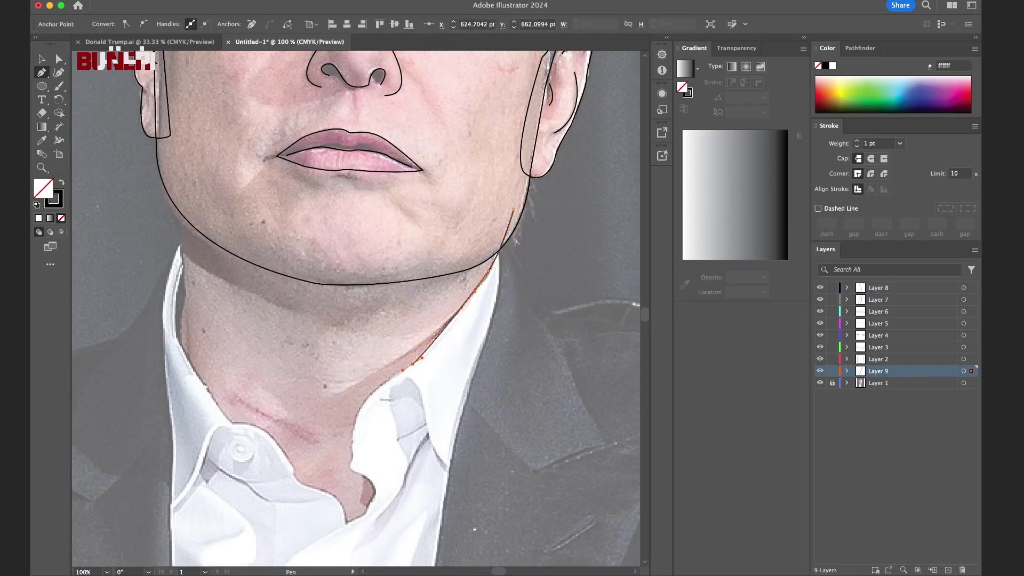
{"action": "scroll", "coordinate": [403, 370], "scroll_direction": "down", "scroll_amount": 5}
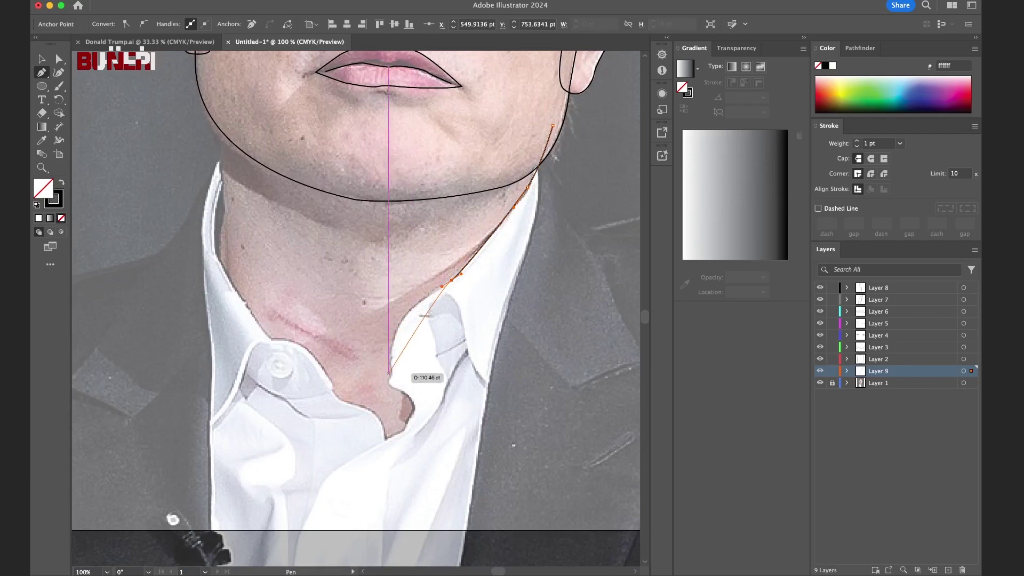
{"action": "left_click_drag", "start_coordinate": [389, 371], "coordinate": [380, 444]}
{"action": "scroll", "coordinate": [381, 445], "scroll_direction": "down", "scroll_amount": 5}
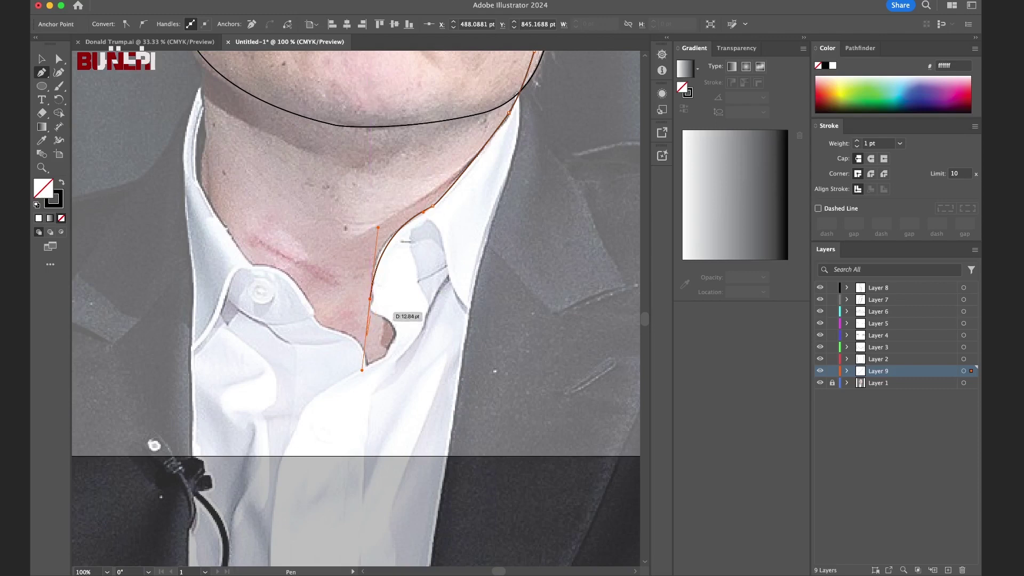
{"action": "left_click", "coordinate": [370, 298]}
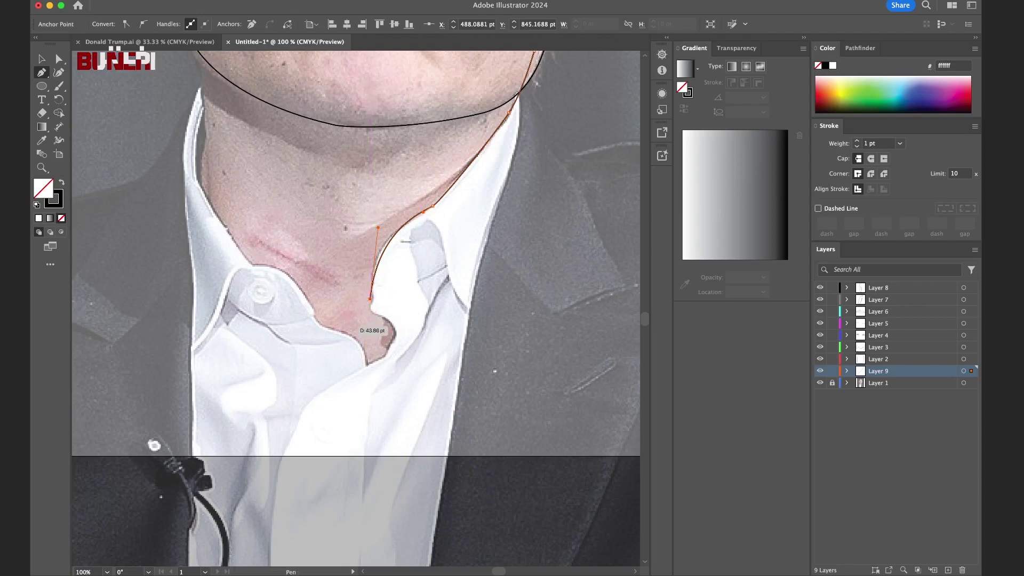
Continue the neck outline along the collar, up the side, and across the jaw to close it.
{"action": "left_click_drag", "start_coordinate": [334, 326], "coordinate": [321, 326]}
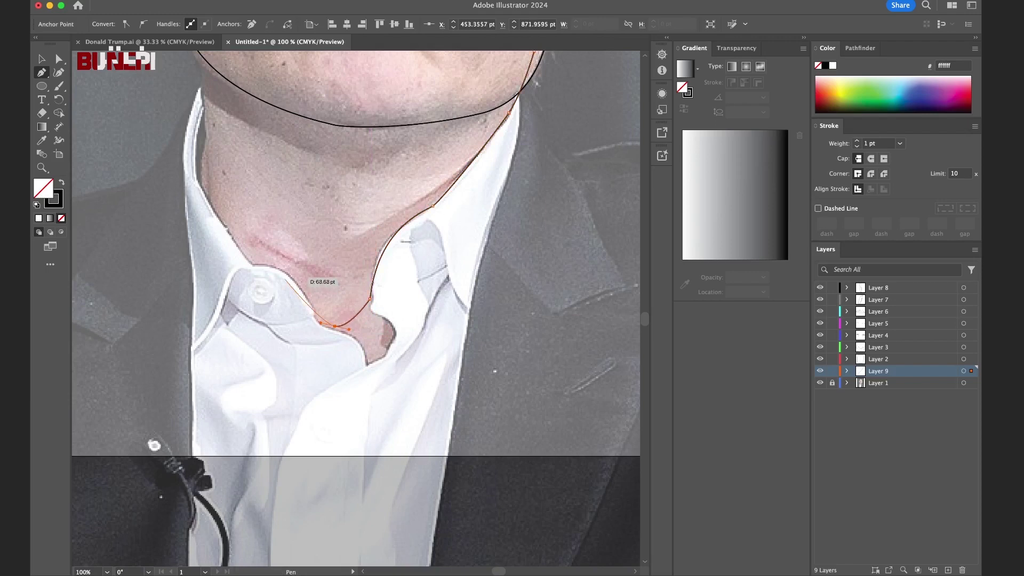
{"action": "mouse_move", "coordinate": [286, 273]}
{"action": "left_mouse_down"}
{"action": "mouse_move", "coordinate": [269, 268]}
{"action": "mouse_move", "coordinate": [216, 176]}
{"action": "mouse_move", "coordinate": [196, 184]}
{"action": "left_mouse_up"}
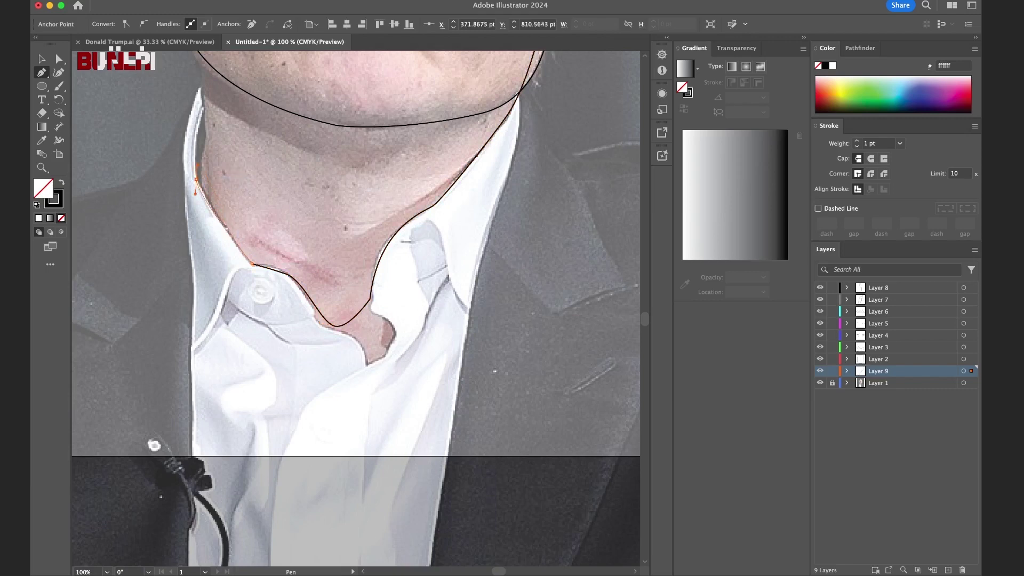
{"action": "scroll", "coordinate": [226, 176], "scroll_direction": "up", "scroll_amount": 3}
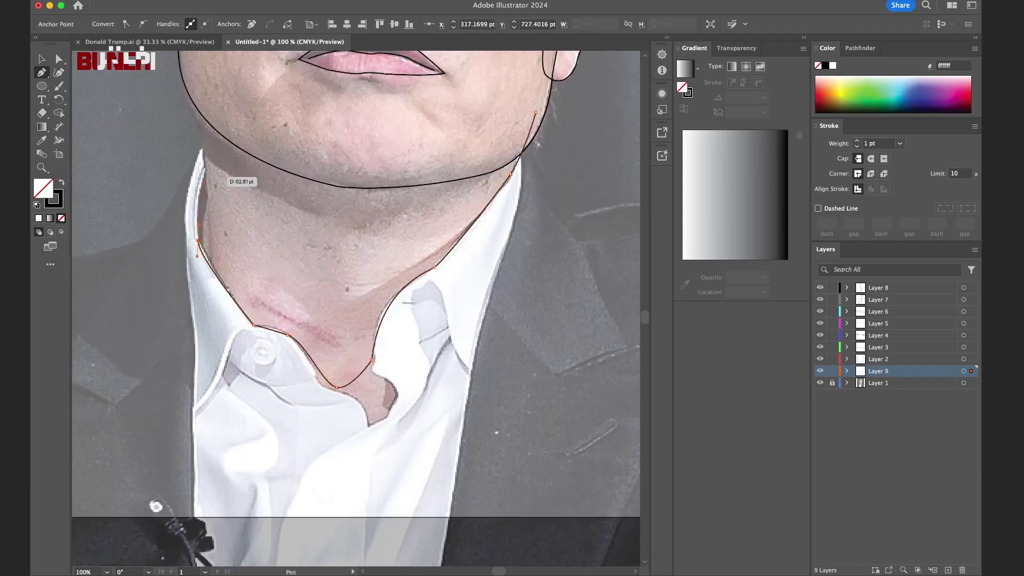
{"action": "left_click_drag", "start_coordinate": [205, 172], "coordinate": [213, 163]}
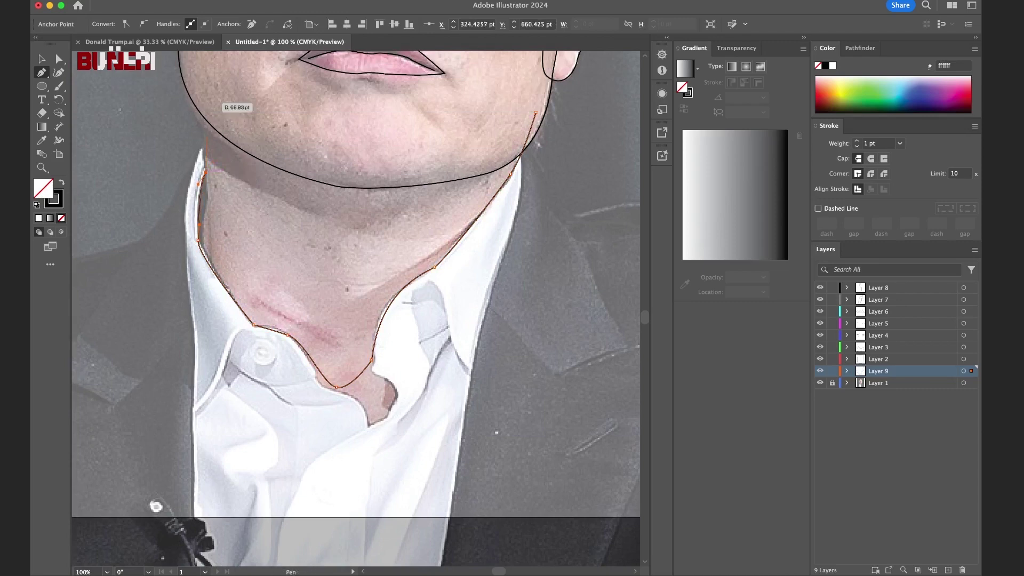
{"action": "left_click", "coordinate": [198, 117]}
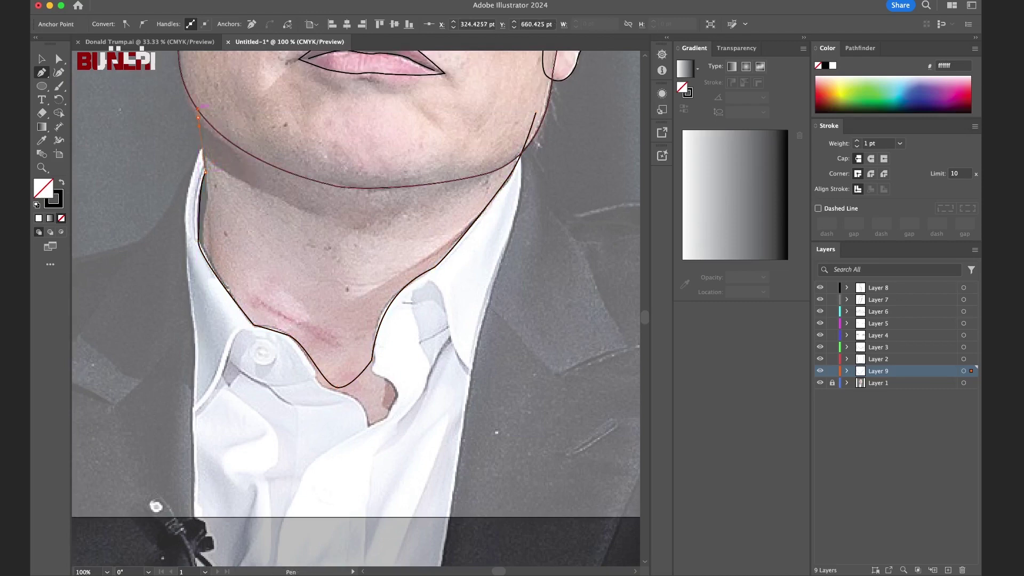
{"action": "left_click", "coordinate": [190, 84]}
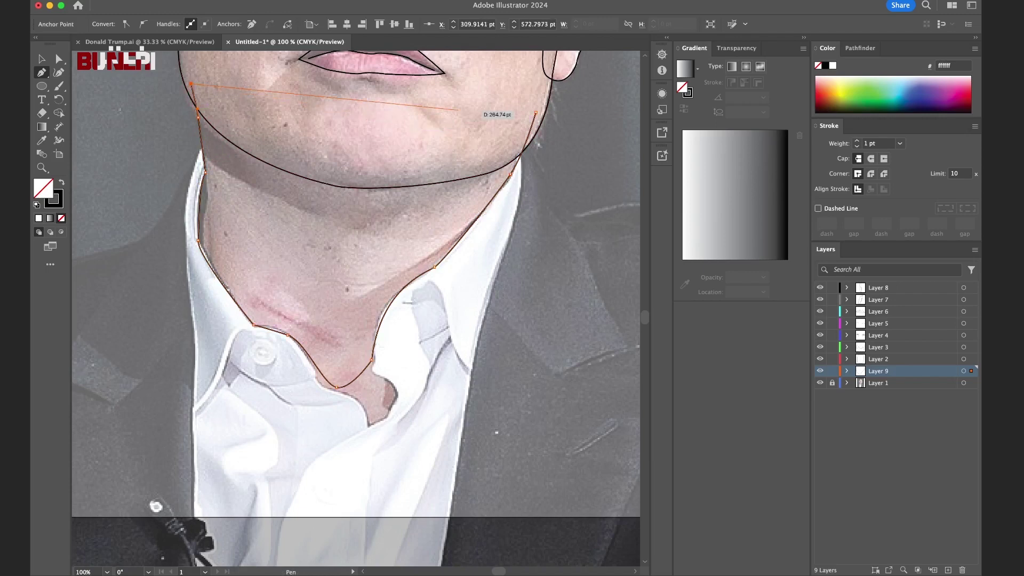
{"action": "left_click", "coordinate": [458, 110]}
{"action": "left_click", "coordinate": [535, 113]}
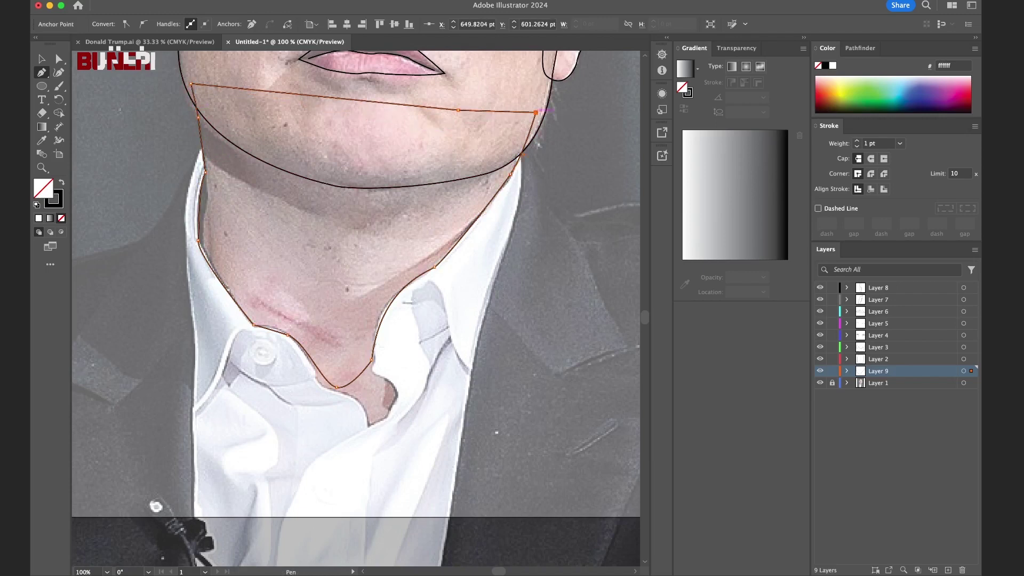
Deselect the finished neck shape and return to the Pen tool zoomed on the face.
{"action": "key", "text": "v"}
{"action": "key", "text": "ctrl+shift+a"}
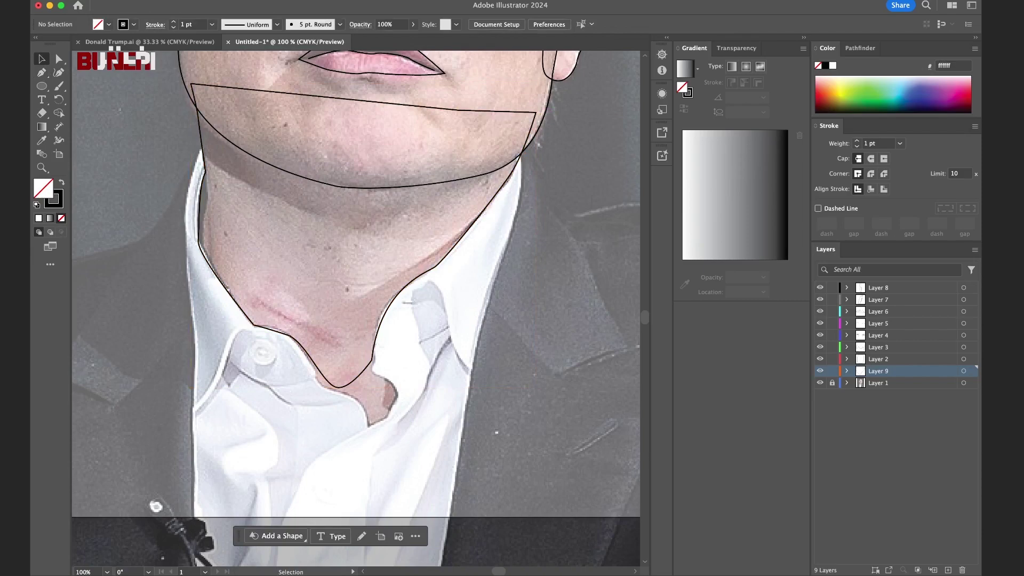
{"action": "key", "text": "ctrl+minus"}
{"action": "key", "text": "ctrl+minus"}
{"action": "key", "text": "ctrl+minus"}
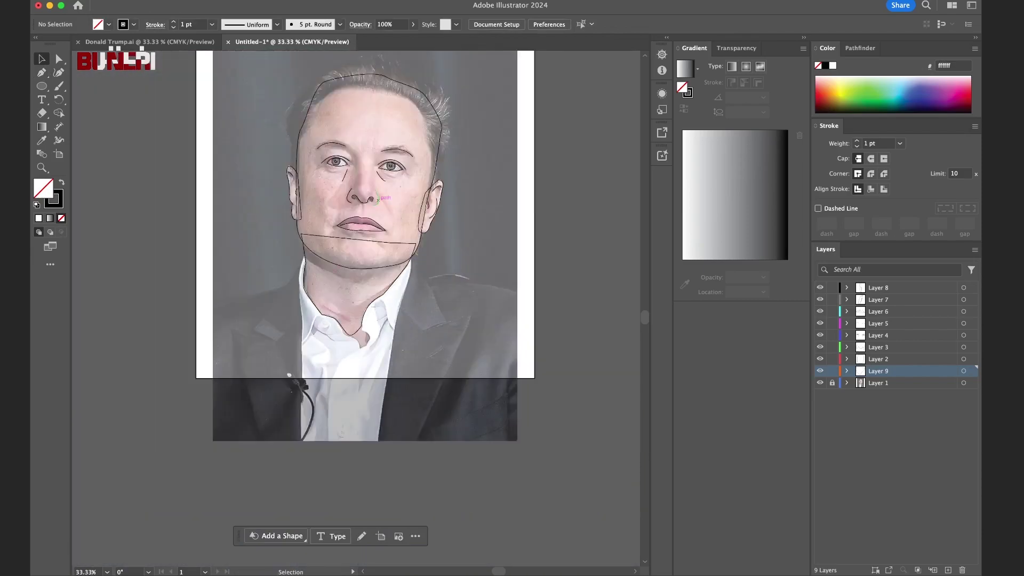
{"action": "scroll", "coordinate": [377, 200], "scroll_direction": "up", "scroll_amount": 5}
{"action": "scroll", "coordinate": [378, 200], "scroll_direction": "left", "scroll_amount": 3}
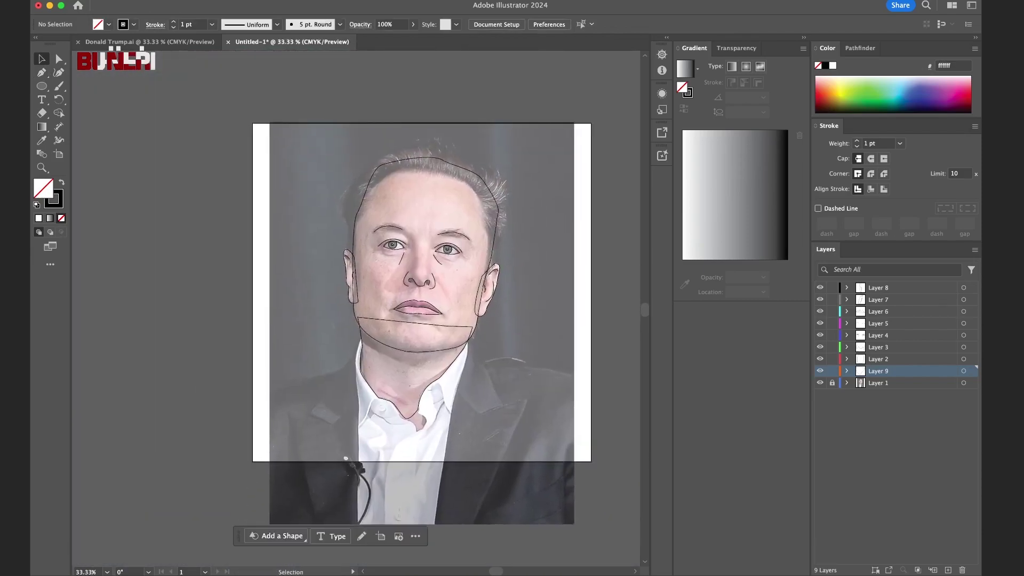
{"action": "key", "text": "p"}
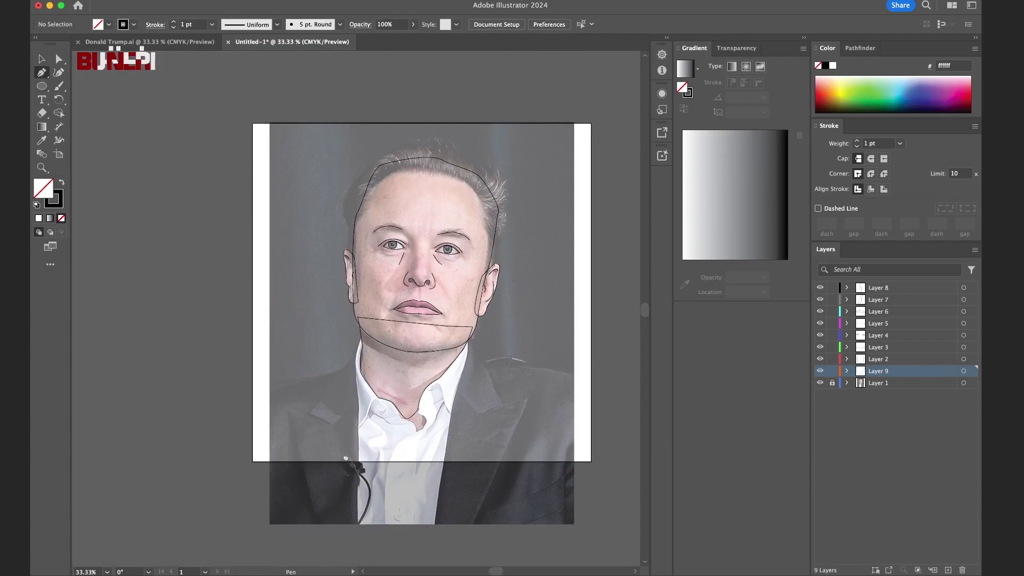
{"action": "key", "text": "ctrl+plus"}
{"action": "scroll", "coordinate": [385, 221], "scroll_direction": "down", "scroll_amount": 3}
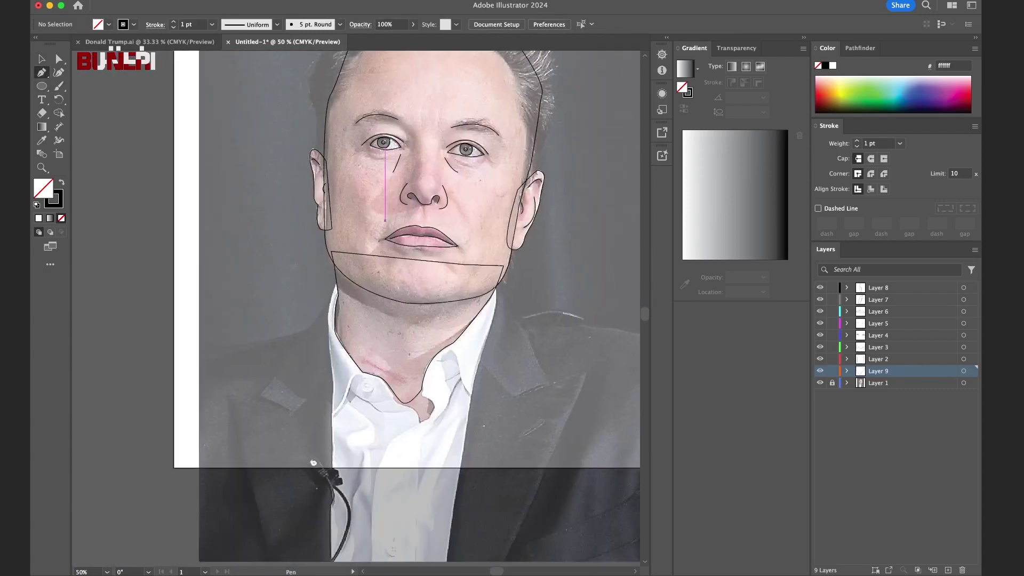
Start a curved path under the chin and add Layer 10.
{"action": "left_click", "coordinate": [339, 290]}
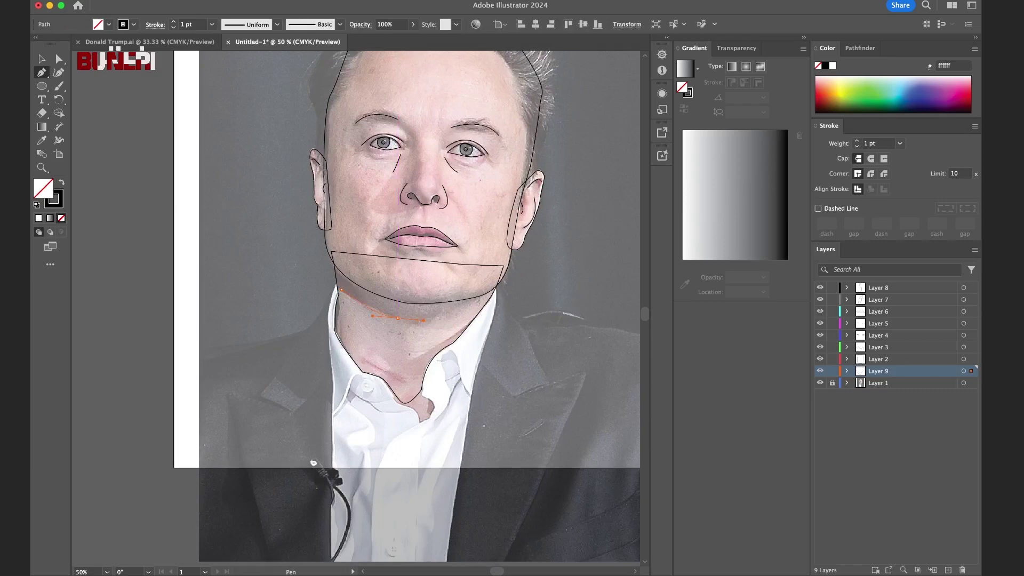
{"action": "left_click_drag", "start_coordinate": [398, 319], "coordinate": [422, 320]}
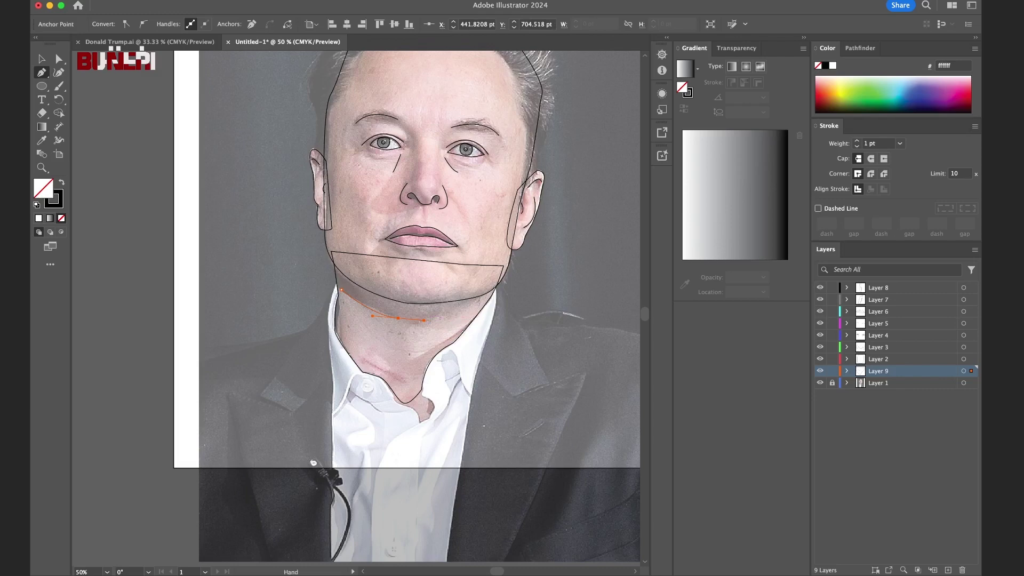
{"action": "scroll", "coordinate": [405, 256], "scroll_direction": "right", "scroll_amount": 5}
{"action": "scroll", "coordinate": [405, 256], "scroll_direction": "up", "scroll_amount": 3}
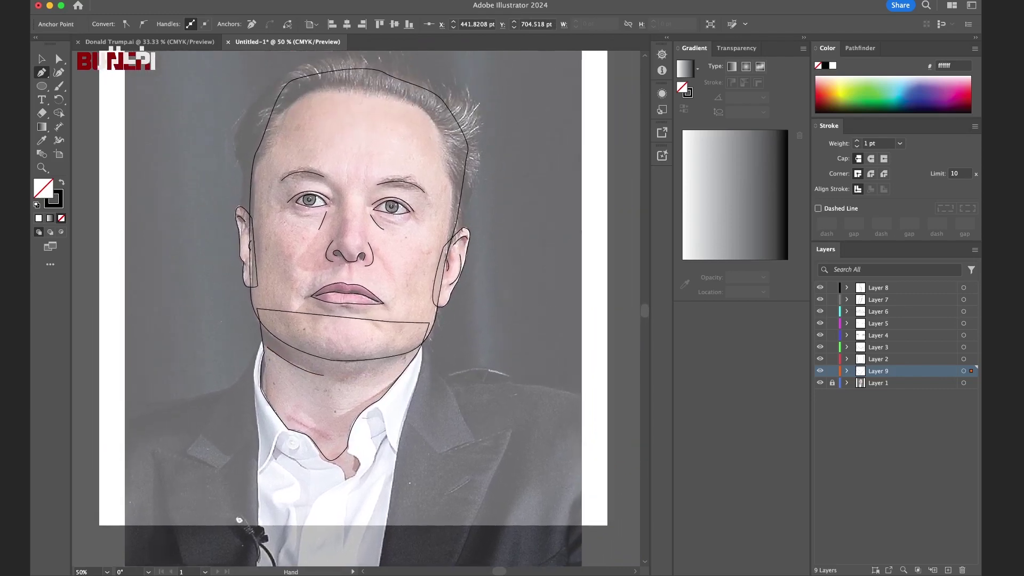
{"action": "scroll", "coordinate": [352, 309], "scroll_direction": "up", "scroll_amount": 3}
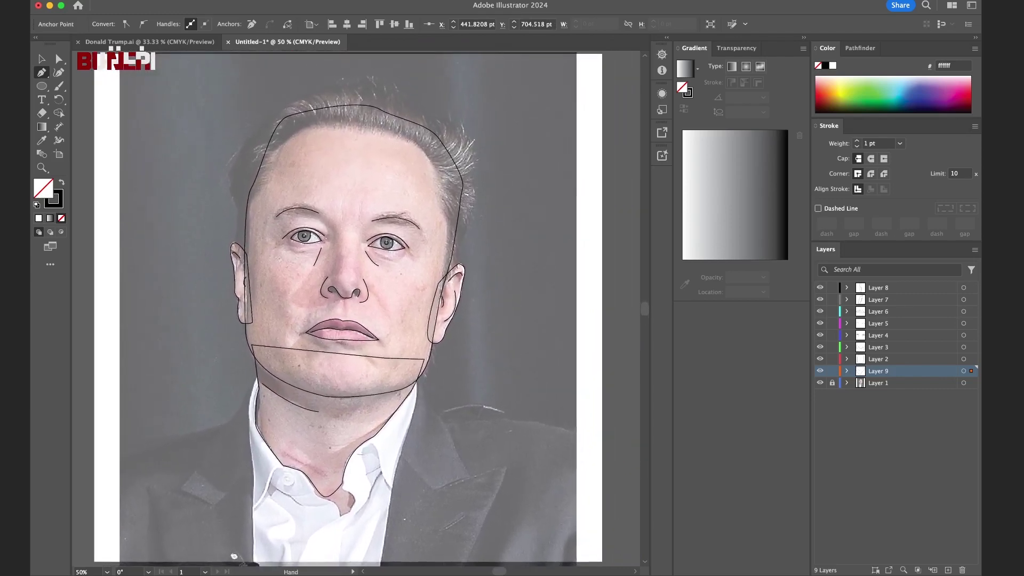
{"action": "left_click", "coordinate": [319, 411], "text": "super"}
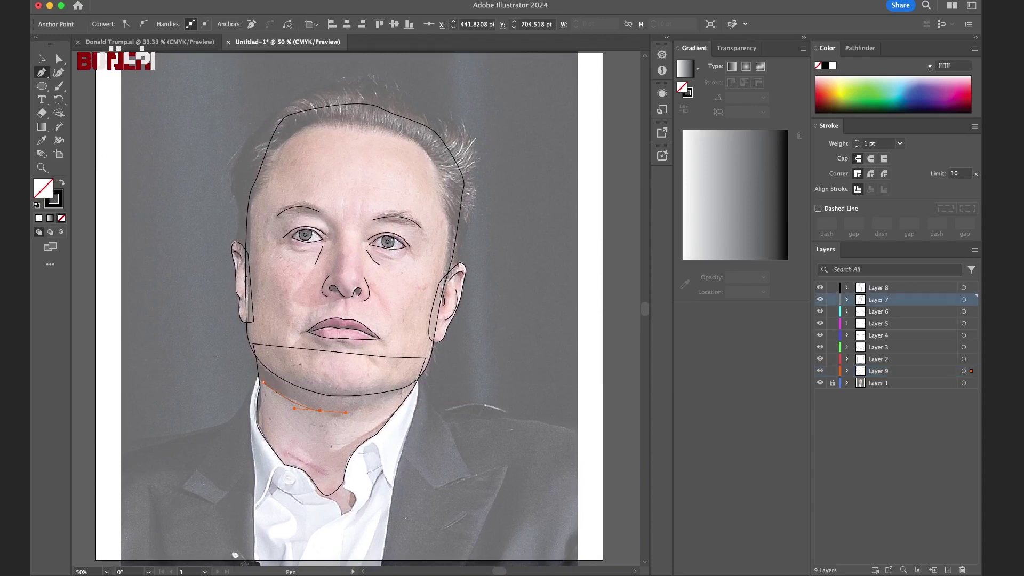
{"action": "left_click", "coordinate": [948, 570]}
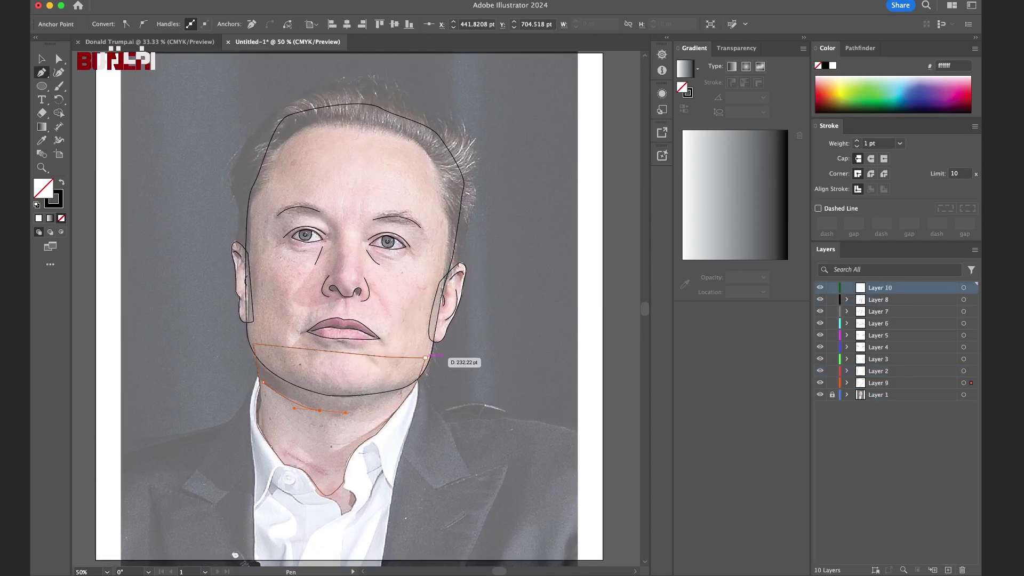
Extend the jaw path to the jaw's right side and end it.
{"action": "left_click", "coordinate": [425, 357]}
{"action": "scroll", "coordinate": [480, 320], "scroll_direction": "left", "scroll_amount": 5}
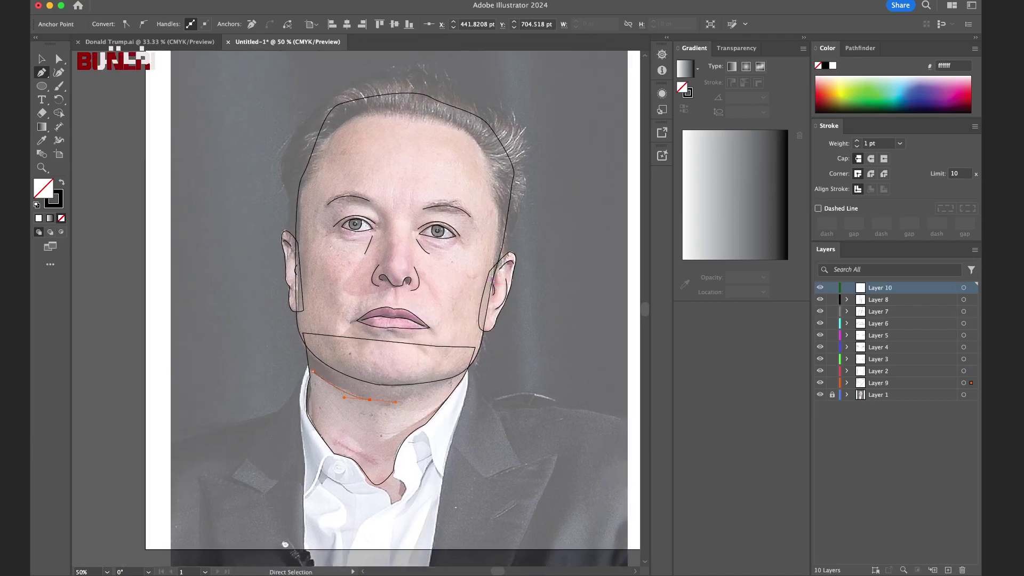
{"action": "key", "text": "super+equal"}
{"action": "left_click_drag", "start_coordinate": [518, 300], "coordinate": [496, 342]}
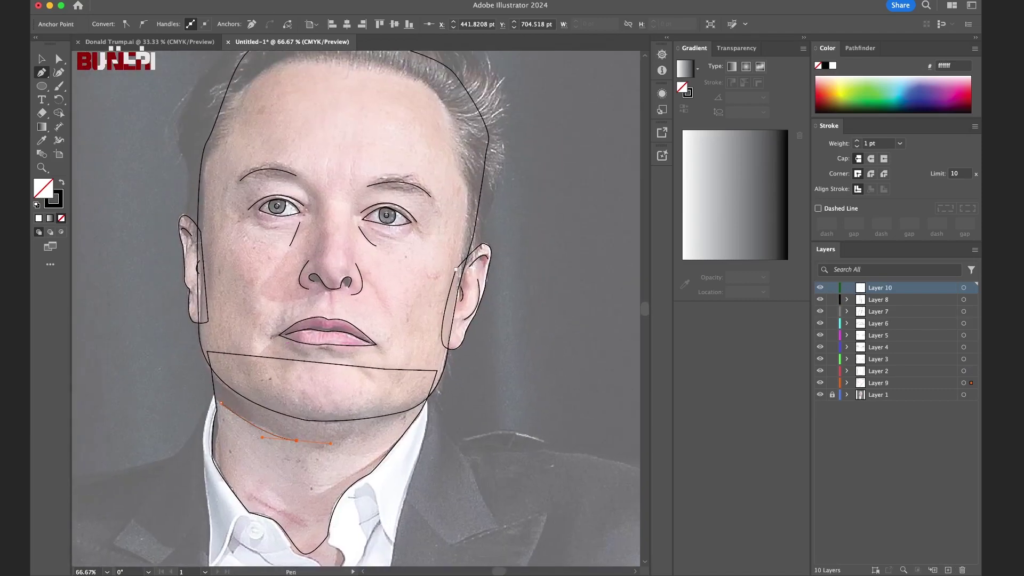
{"action": "key", "text": "Escape"}
Start the hairline above the right ear and curve it up the right temple.
{"action": "left_click_drag", "start_coordinate": [458, 291], "coordinate": [469, 261]}
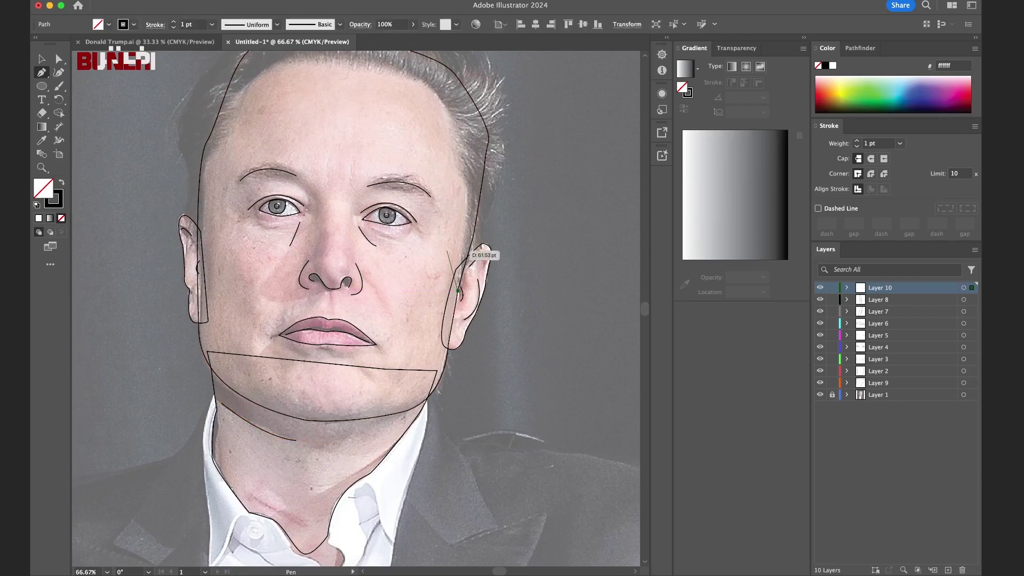
{"action": "left_click", "coordinate": [466, 215]}
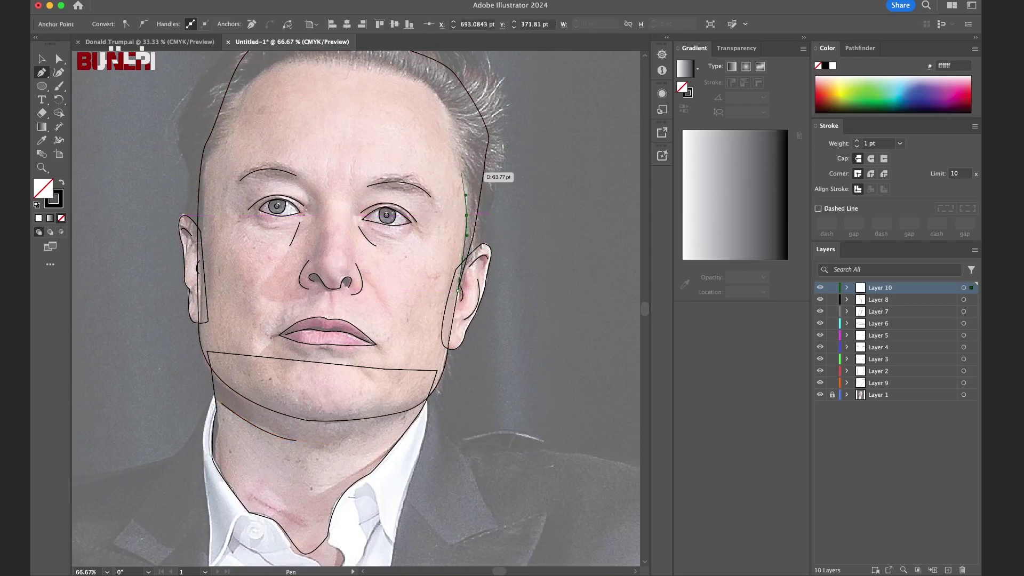
{"action": "left_click_drag", "start_coordinate": [461, 168], "coordinate": [451, 157]}
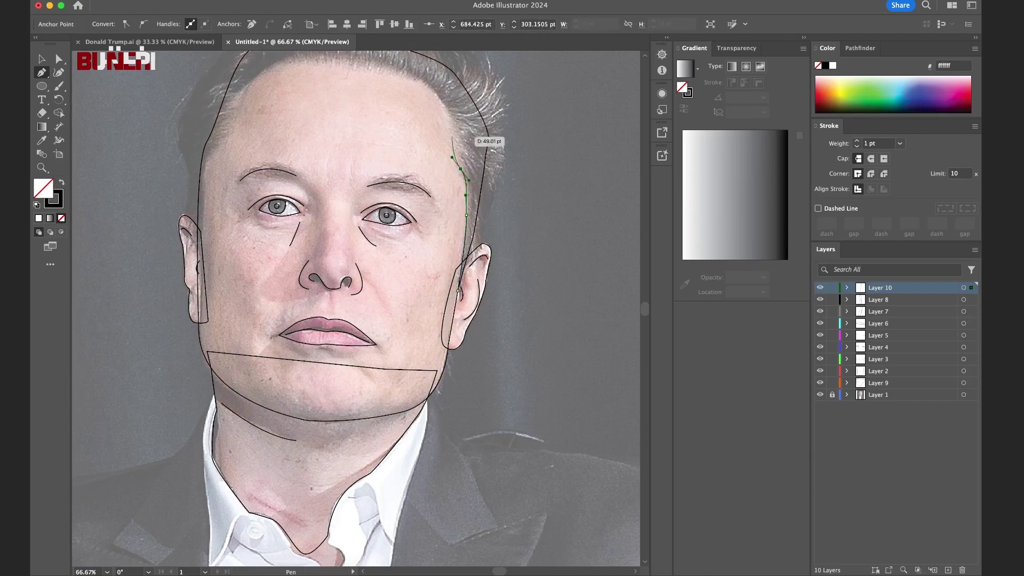
{"action": "left_click_drag", "start_coordinate": [442, 99], "coordinate": [430, 89]}
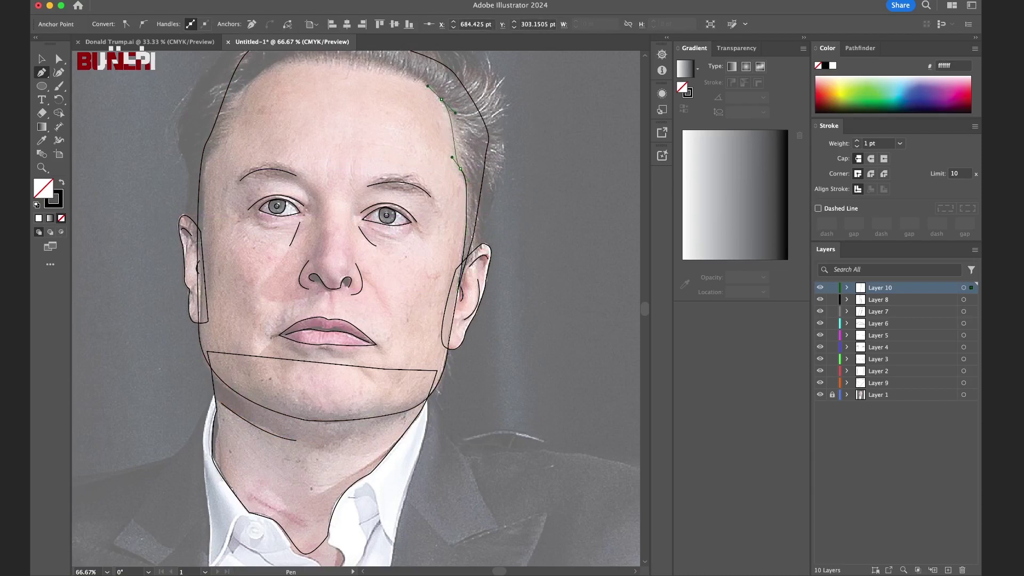
{"action": "scroll", "coordinate": [360, 169], "scroll_direction": "up", "scroll_amount": 5}
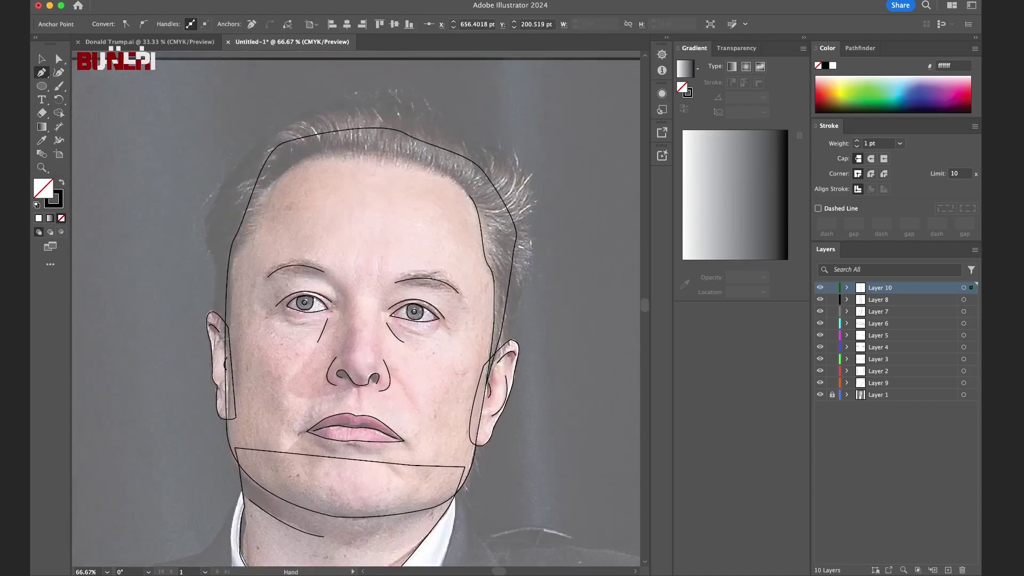
Curve the hairline across the forehead and down to end at the left temple.
{"action": "left_click_drag", "start_coordinate": [354, 169], "coordinate": [310, 177]}
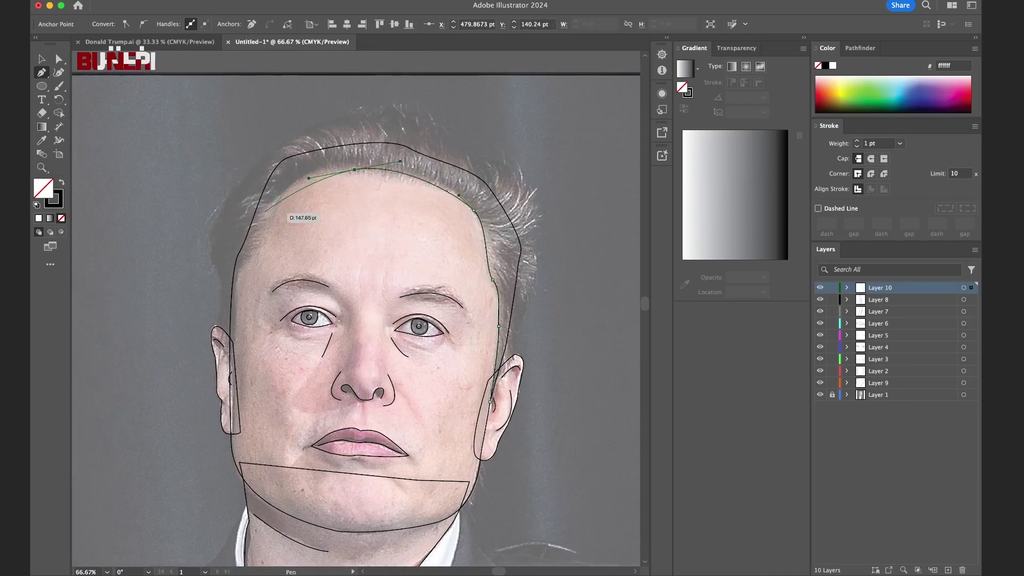
{"action": "left_click_drag", "start_coordinate": [264, 213], "coordinate": [254, 250]}
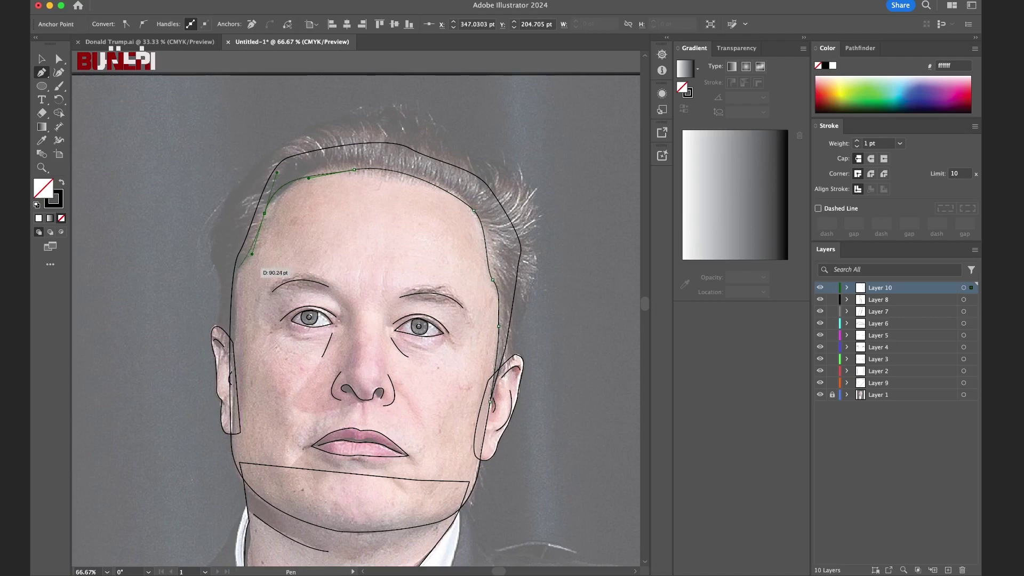
{"action": "left_click", "coordinate": [240, 269]}
{"action": "scroll", "coordinate": [256, 272], "scroll_direction": "down", "scroll_amount": 2}
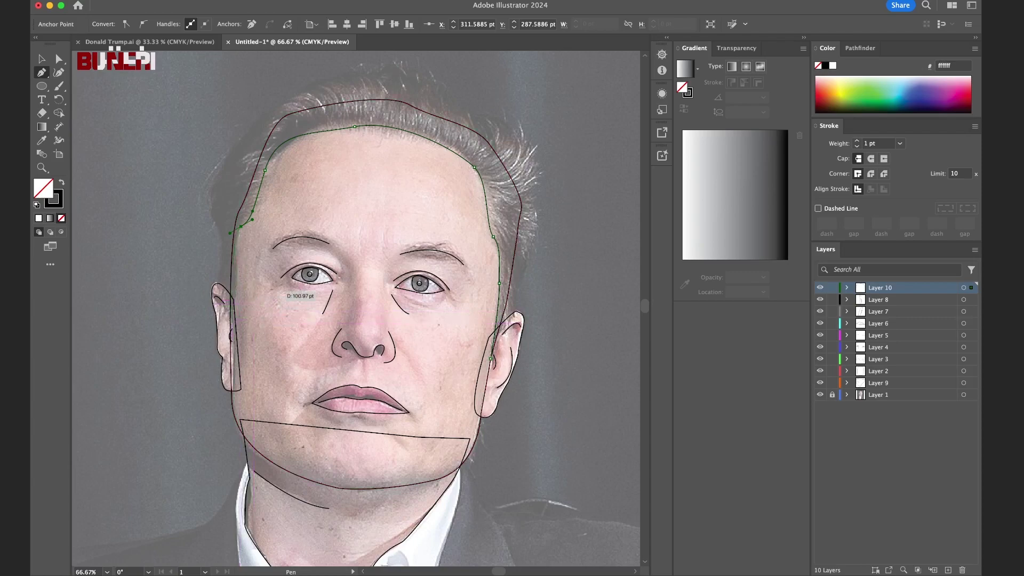
{"action": "scroll", "coordinate": [254, 303], "scroll_direction": "up", "scroll_amount": 3}
{"action": "scroll", "coordinate": [253, 303], "scroll_direction": "up", "scroll_amount": 3}
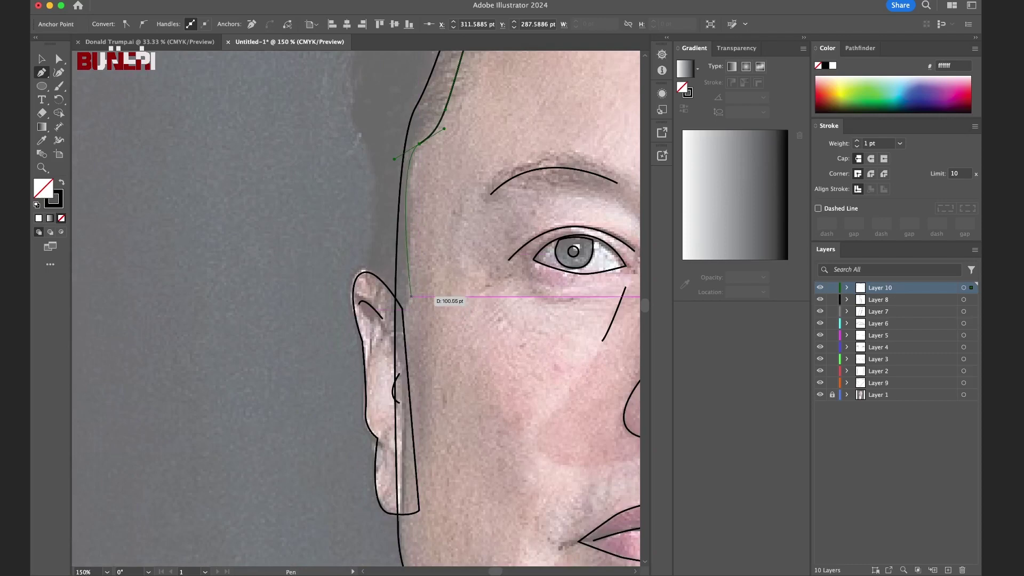
Begin the outer hair outline beside the ear and curve it up above the ear.
{"action": "left_click", "coordinate": [419, 144]}
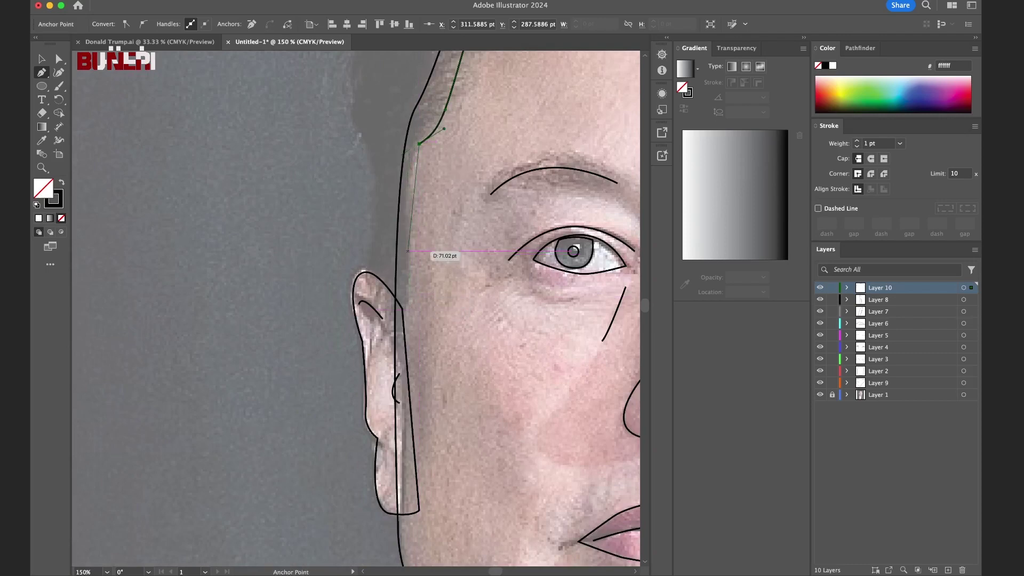
{"action": "left_click_drag", "start_coordinate": [410, 292], "coordinate": [415, 324]}
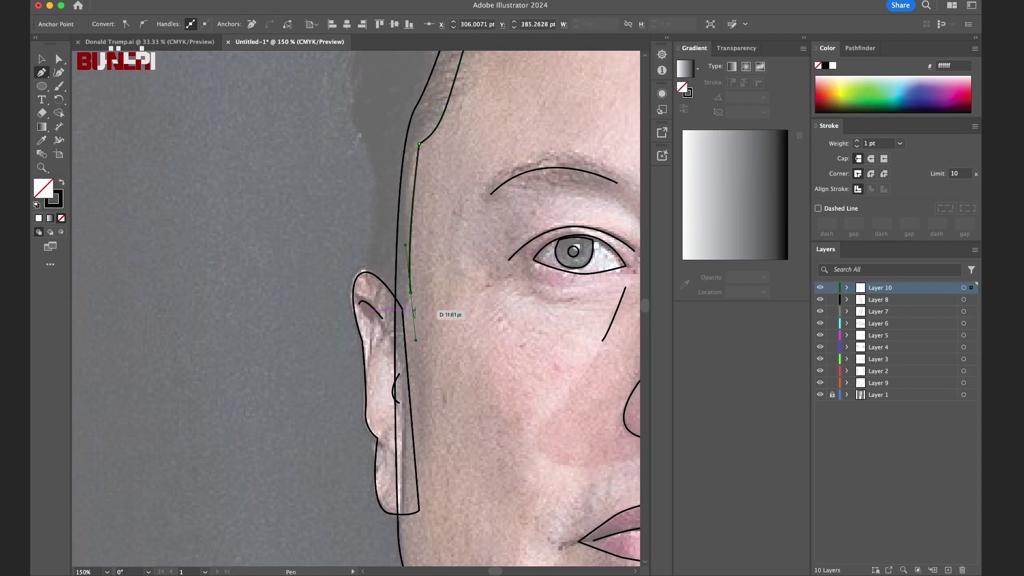
{"action": "key", "text": "ctrl+z"}
{"action": "key", "text": "ctrl+z"}
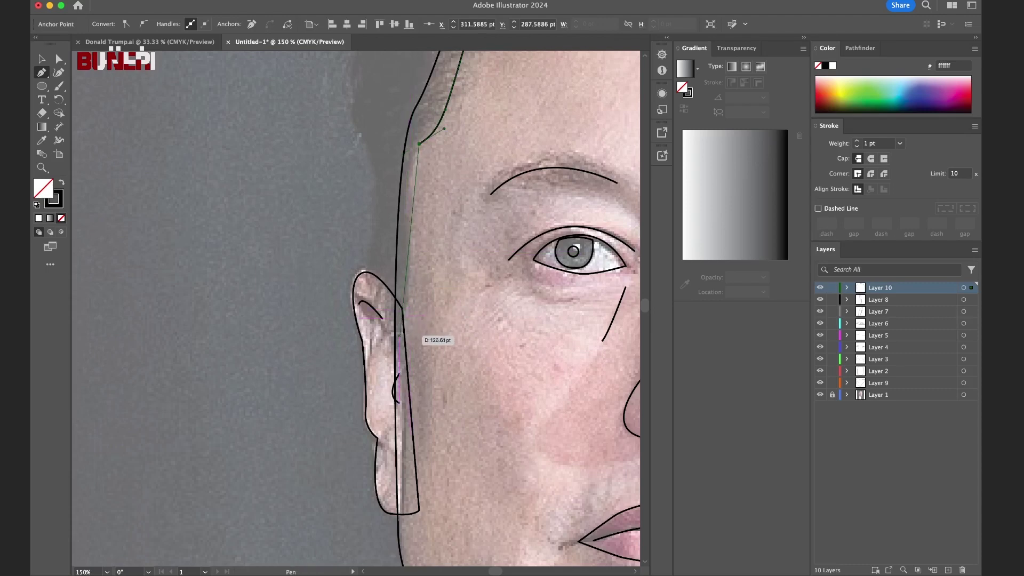
{"action": "left_click", "coordinate": [399, 335]}
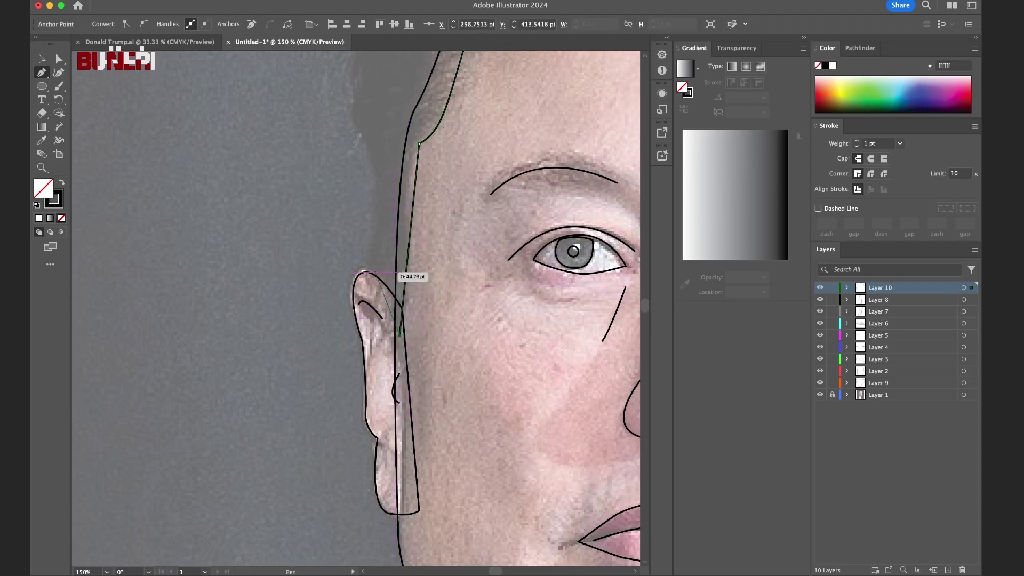
{"action": "left_click_drag", "start_coordinate": [374, 273], "coordinate": [361, 260]}
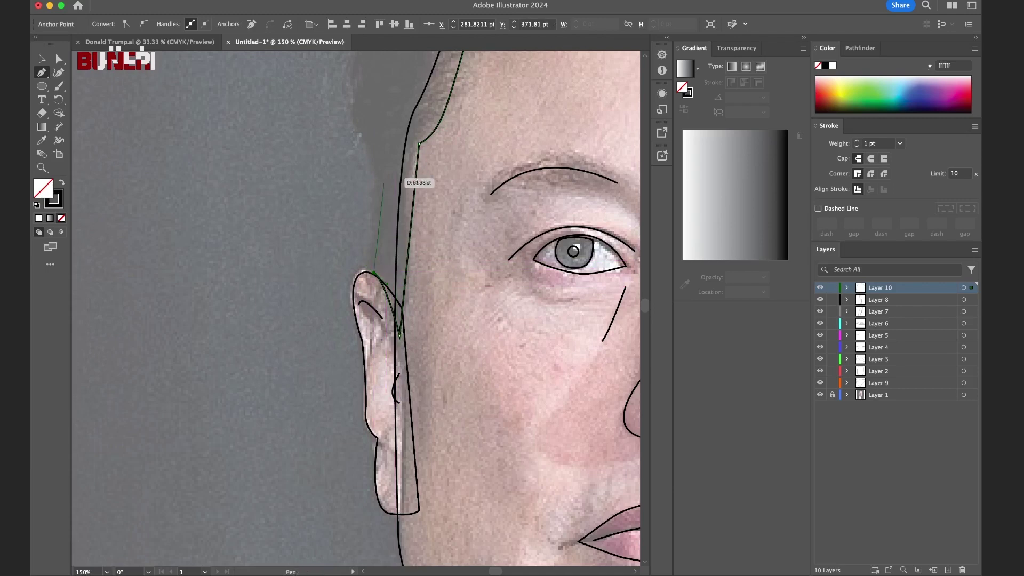
{"action": "left_click_drag", "start_coordinate": [374, 162], "coordinate": [366, 144]}
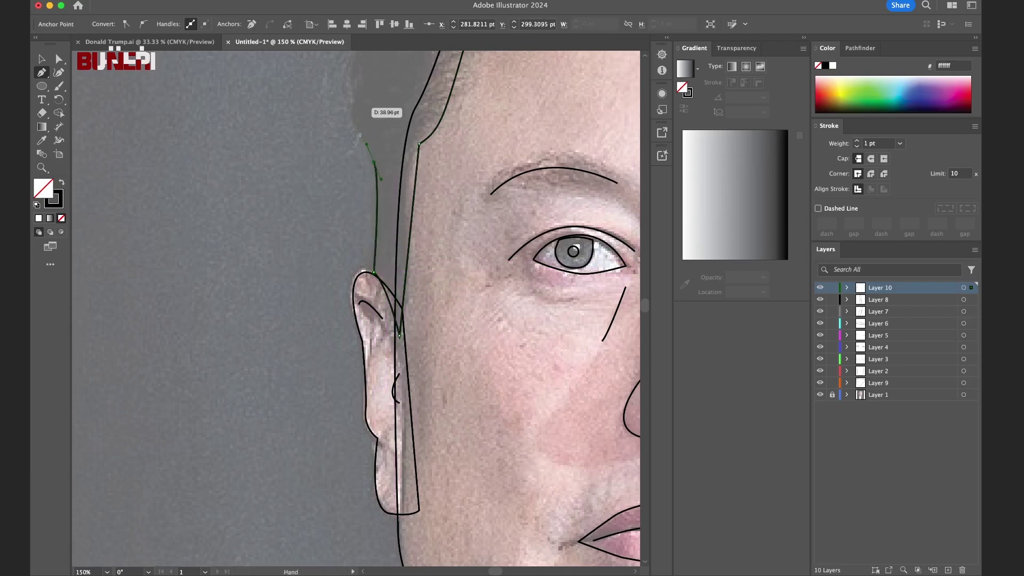
{"action": "left_click_drag", "start_coordinate": [348, 106], "coordinate": [385, 55]}
{"action": "scroll", "coordinate": [384, 275], "scroll_direction": "up", "scroll_amount": 10}
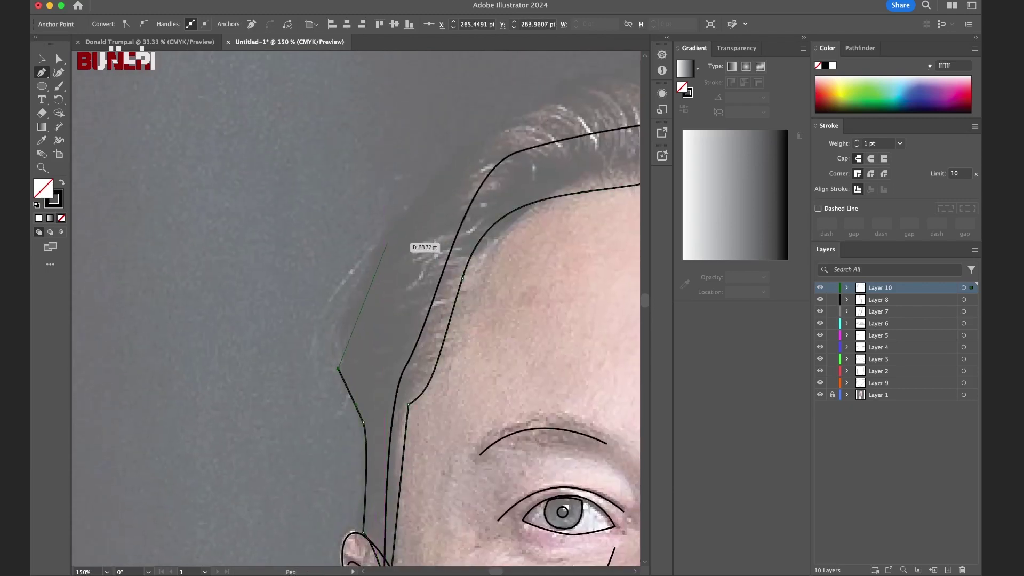
Continue the hair outline across the crown and bend it down the far side.
{"action": "left_click_drag", "start_coordinate": [388, 235], "coordinate": [412, 218]}
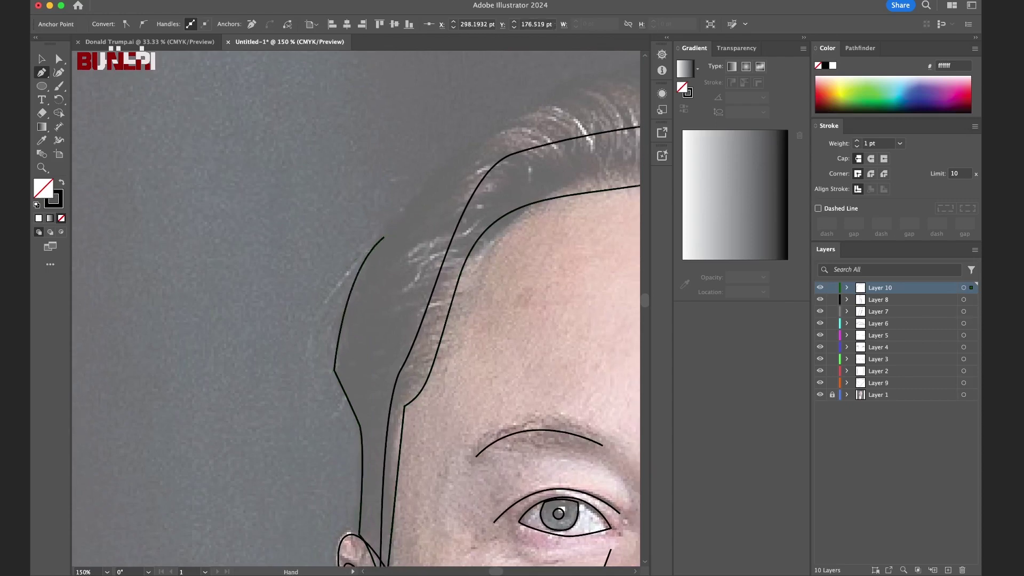
{"action": "scroll", "coordinate": [373, 267], "scroll_direction": "up", "scroll_amount": 5}
{"action": "scroll", "coordinate": [373, 267], "scroll_direction": "right", "scroll_amount": 7}
{"action": "left_click_drag", "start_coordinate": [336, 267], "coordinate": [412, 192]}
{"action": "mouse_move", "coordinate": [417, 184]}
{"action": "left_mouse_down"}
{"action": "mouse_move", "coordinate": [467, 167]}
{"action": "mouse_move", "coordinate": [224, 256]}
{"action": "left_mouse_up"}
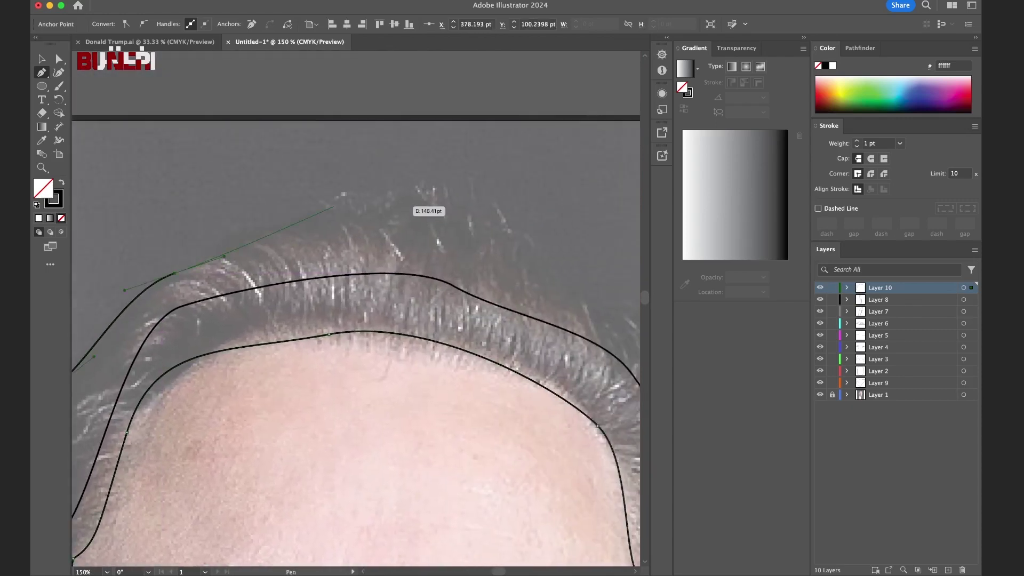
{"action": "mouse_move", "coordinate": [391, 206]}
{"action": "left_mouse_down"}
{"action": "mouse_move", "coordinate": [454, 222]}
{"action": "mouse_move", "coordinate": [275, 124]}
{"action": "left_mouse_up"}
{"action": "left_click_drag", "start_coordinate": [431, 208], "coordinate": [499, 265]}
{"action": "mouse_move", "coordinate": [558, 338]}
{"action": "left_mouse_down"}
{"action": "mouse_move", "coordinate": [547, 429]}
{"action": "mouse_move", "coordinate": [430, 180]}
{"action": "left_mouse_up"}
Extend the hair outline down the side of the head with two more anchors.
{"action": "left_click", "coordinate": [430, 181]}
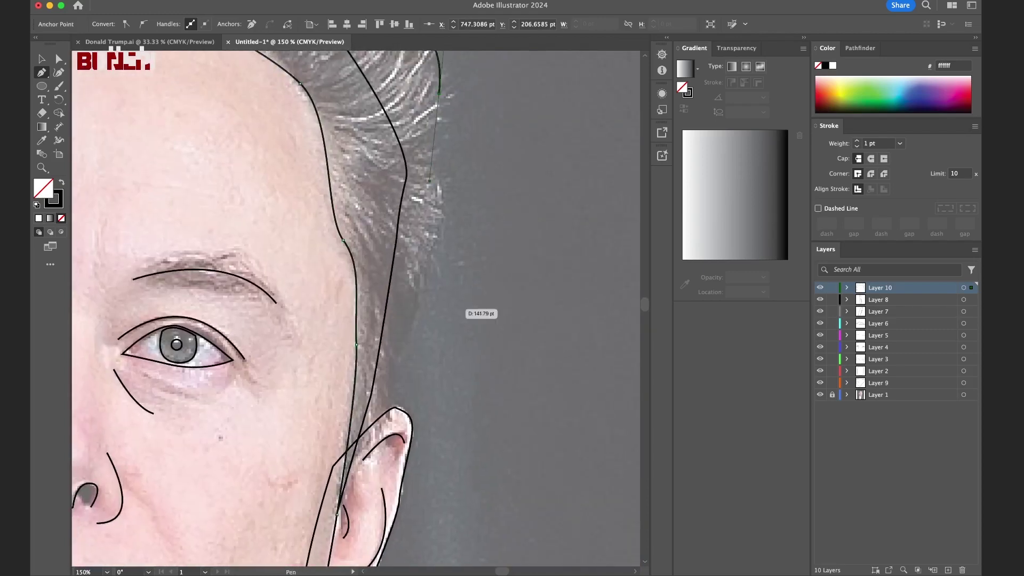
{"action": "left_click", "coordinate": [412, 309]}
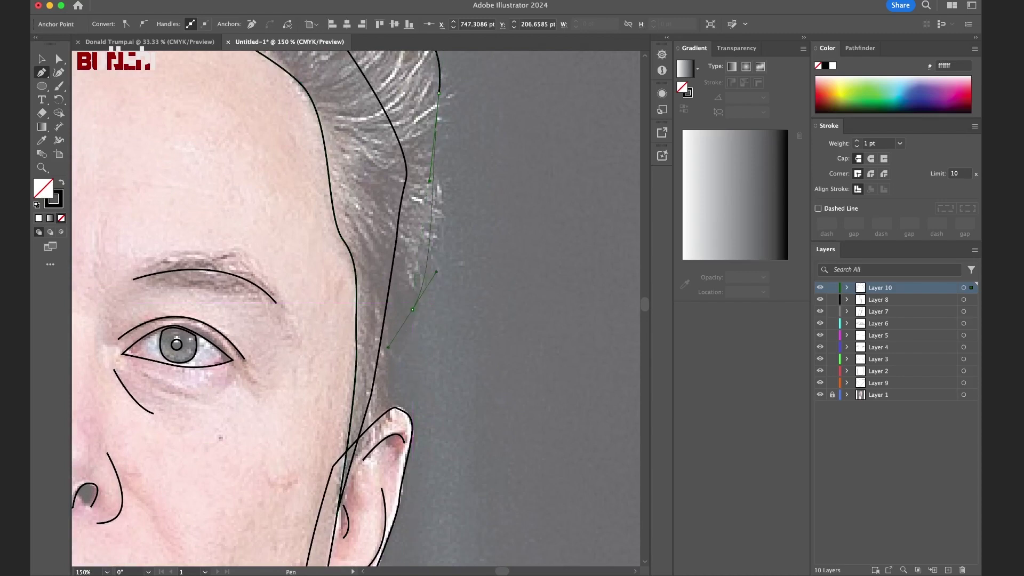
{"action": "key", "text": "Escape"}
{"action": "left_click_drag", "start_coordinate": [413, 309], "coordinate": [411, 160]}
Resume the hair outline from its end and curve it down to the ear's lower edge.
{"action": "left_click", "coordinate": [412, 159]}
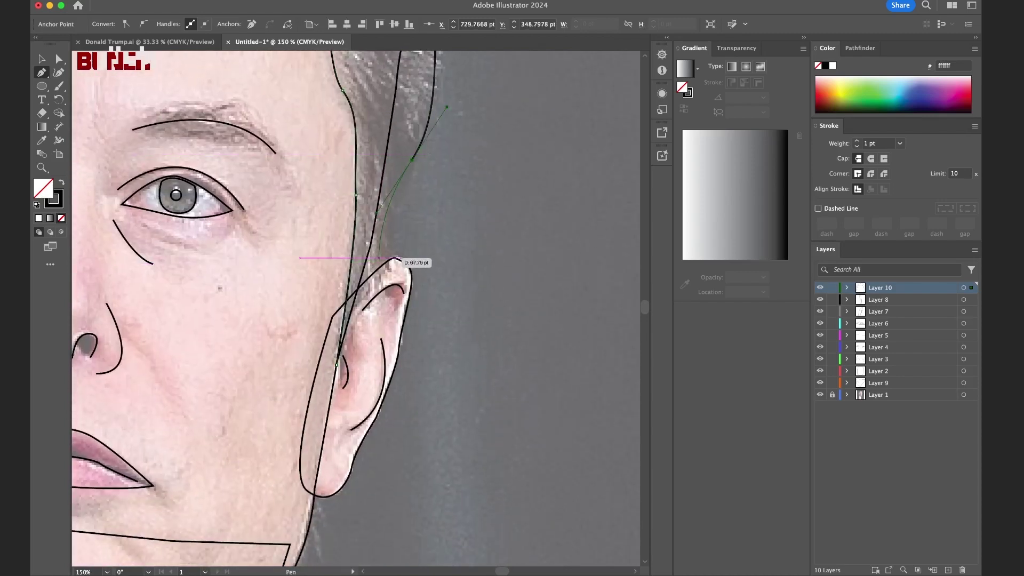
{"action": "left_click", "coordinate": [379, 258]}
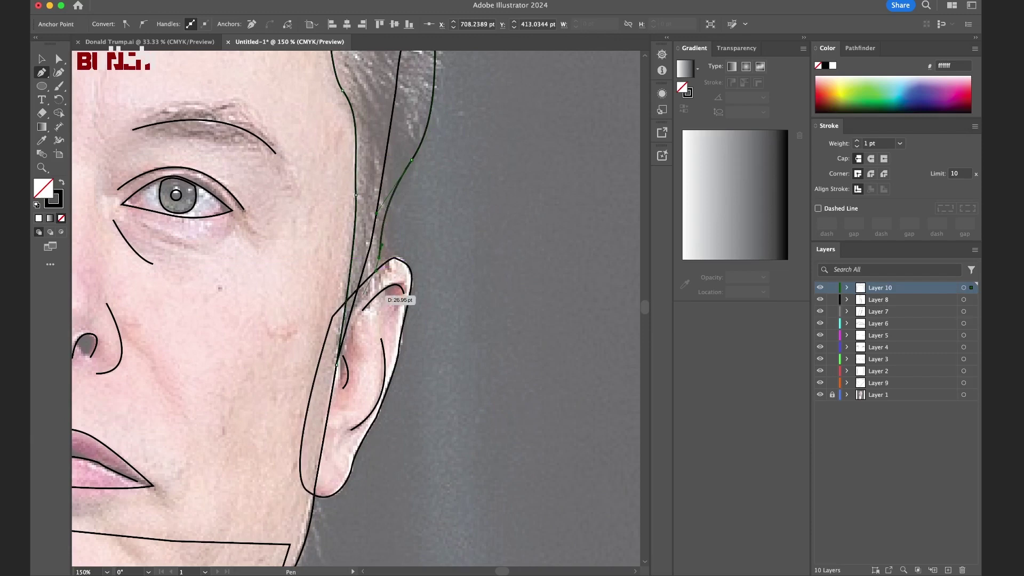
{"action": "left_click_drag", "start_coordinate": [337, 365], "coordinate": [407, 326]}
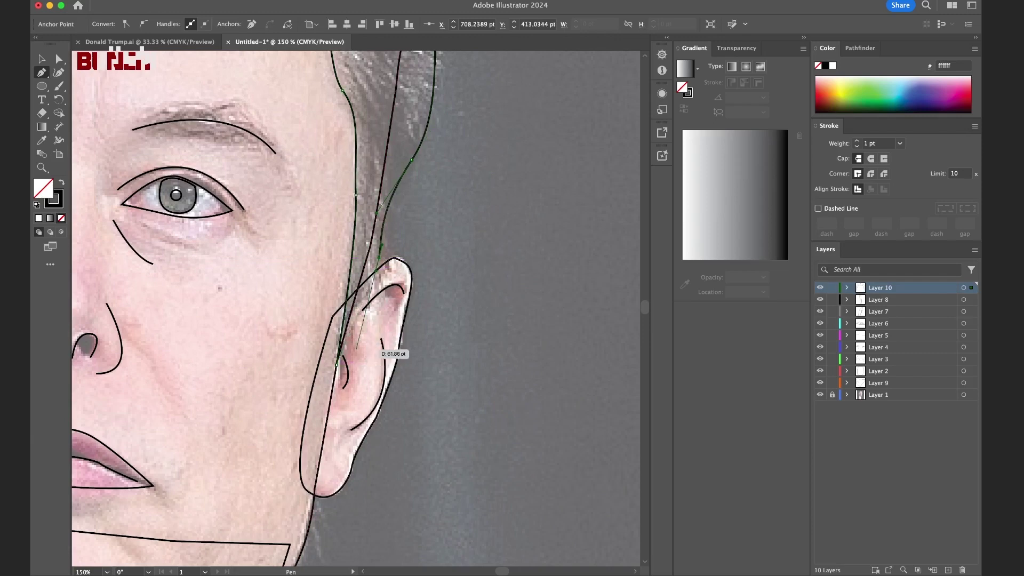
{"action": "scroll", "coordinate": [394, 314], "scroll_direction": "up", "scroll_amount": 2}
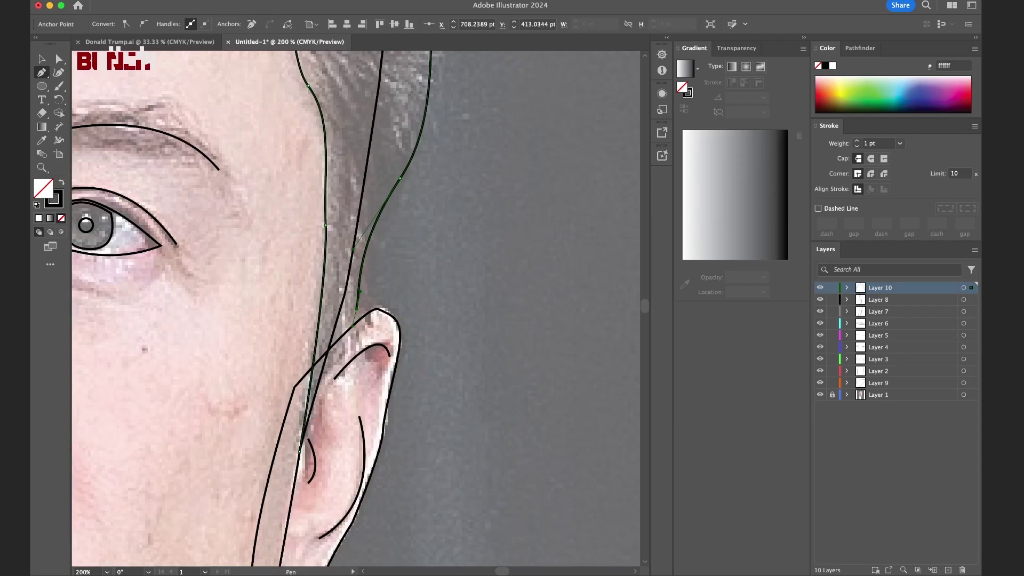
{"action": "scroll", "coordinate": [427, 285], "scroll_direction": "up", "scroll_amount": 2}
{"action": "scroll", "coordinate": [427, 285], "scroll_direction": "up", "scroll_amount": 2}
{"action": "left_click_drag", "start_coordinate": [341, 320], "coordinate": [345, 291]}
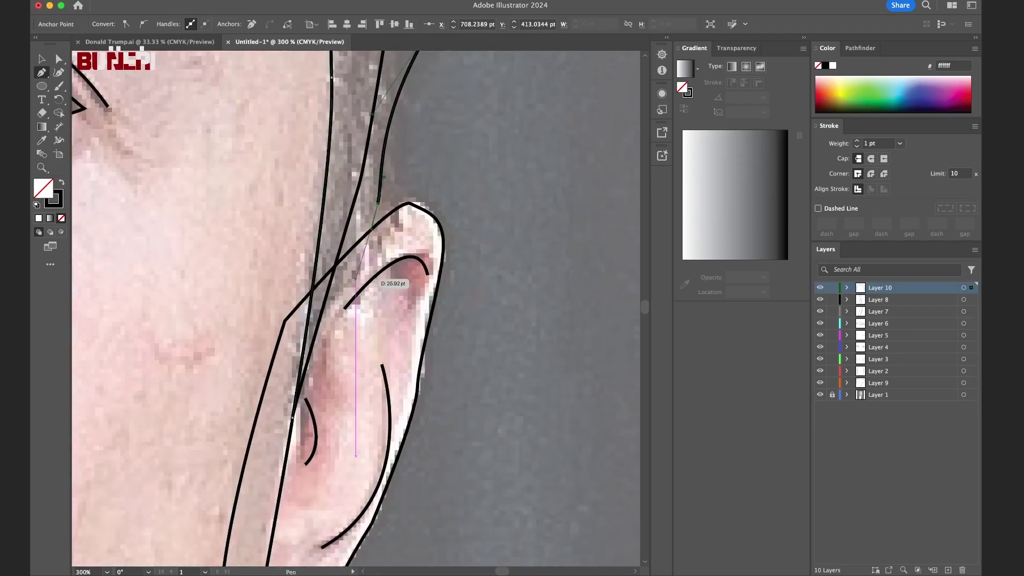
{"action": "left_click", "coordinate": [292, 418]}
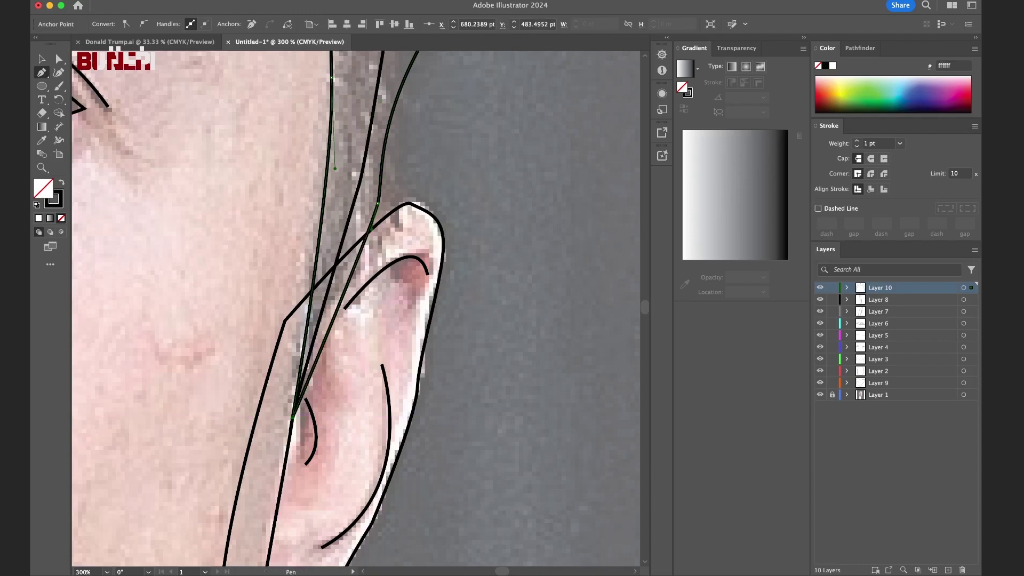
Direct-select the finished hair outline path.
{"action": "key", "text": "a"}
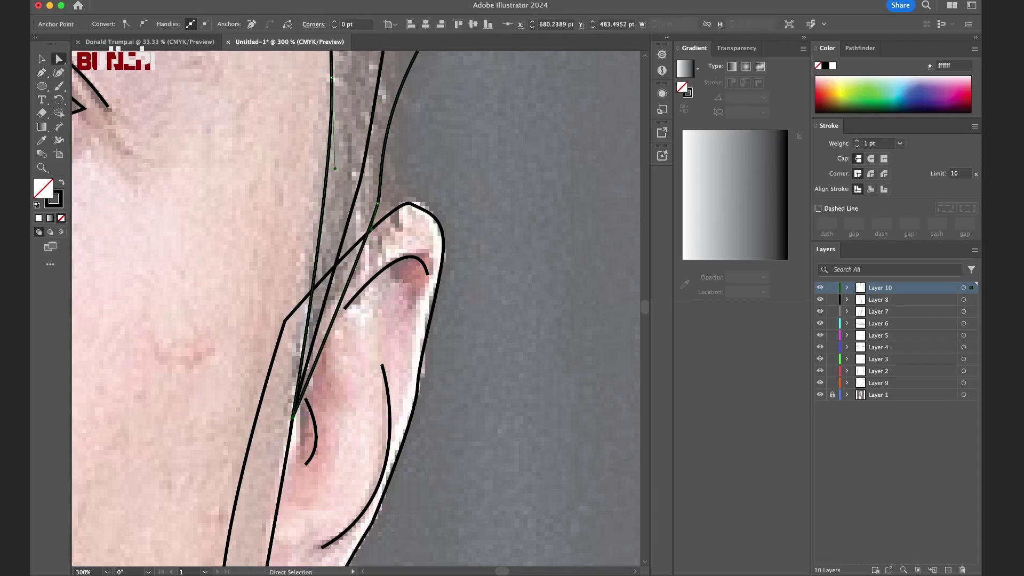
{"action": "left_click", "coordinate": [332, 79]}
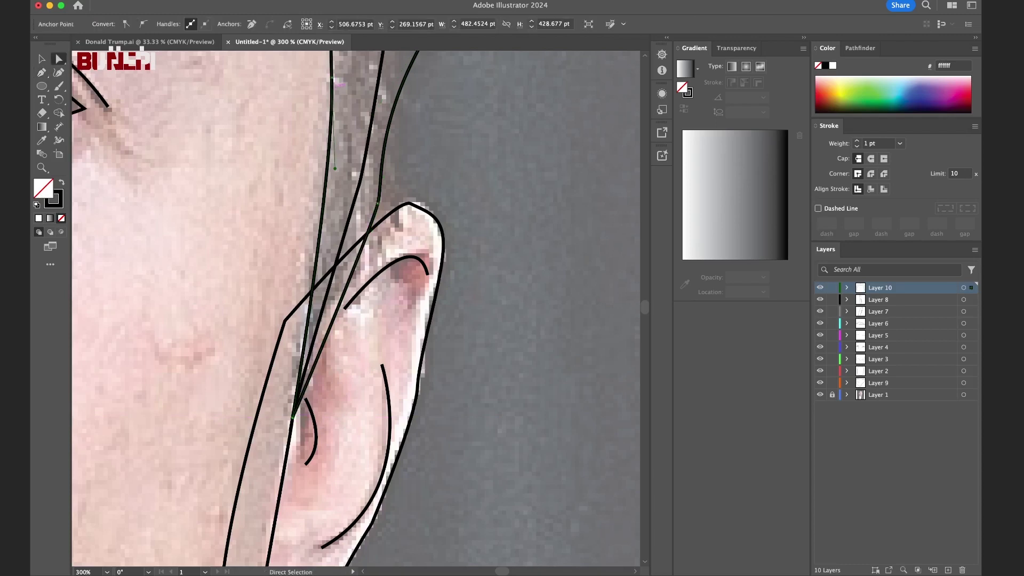
{"action": "scroll", "coordinate": [474, 277], "scroll_direction": "down", "scroll_amount": 2}
{"action": "scroll", "coordinate": [475, 278], "scroll_direction": "down", "scroll_amount": 2}
Zoom out and deselect the hair outline.
{"action": "scroll", "coordinate": [475, 277], "scroll_direction": "down", "scroll_amount": 2}
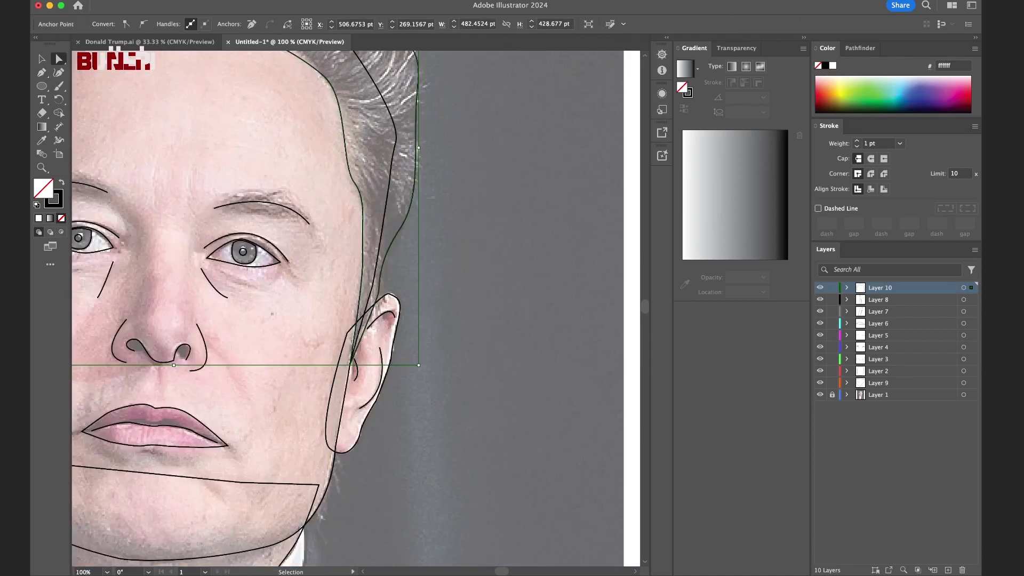
{"action": "scroll", "coordinate": [475, 278], "scroll_direction": "down", "scroll_amount": 2}
{"action": "key", "text": "super"}
{"action": "left_click", "coordinate": [243, 555]}
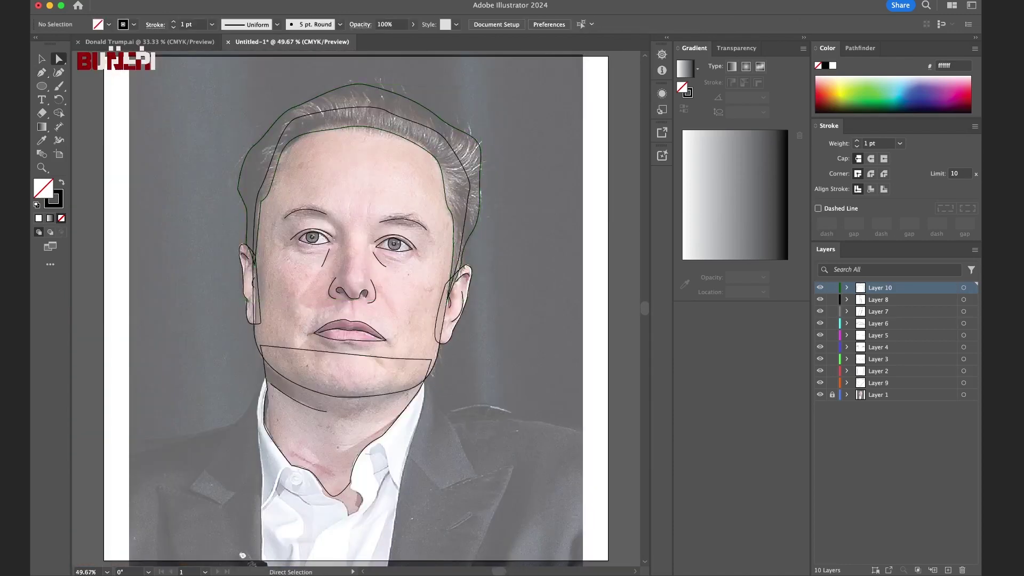
Save the untitled portrait document as a named Illustrator .ai file.
{"action": "key", "text": "super"}
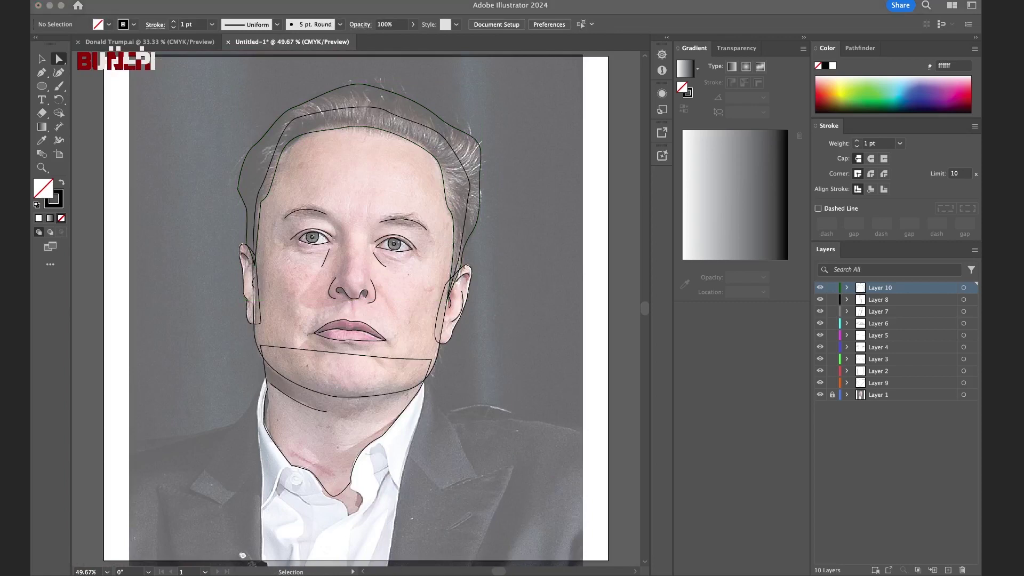
{"action": "key", "text": "super+Tab"}
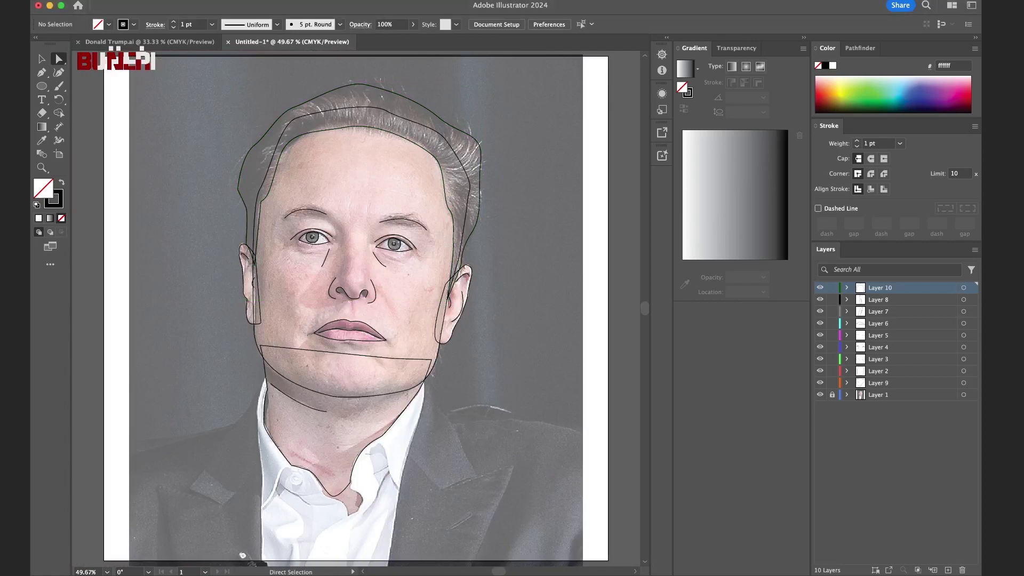
{"action": "key", "text": "super"}
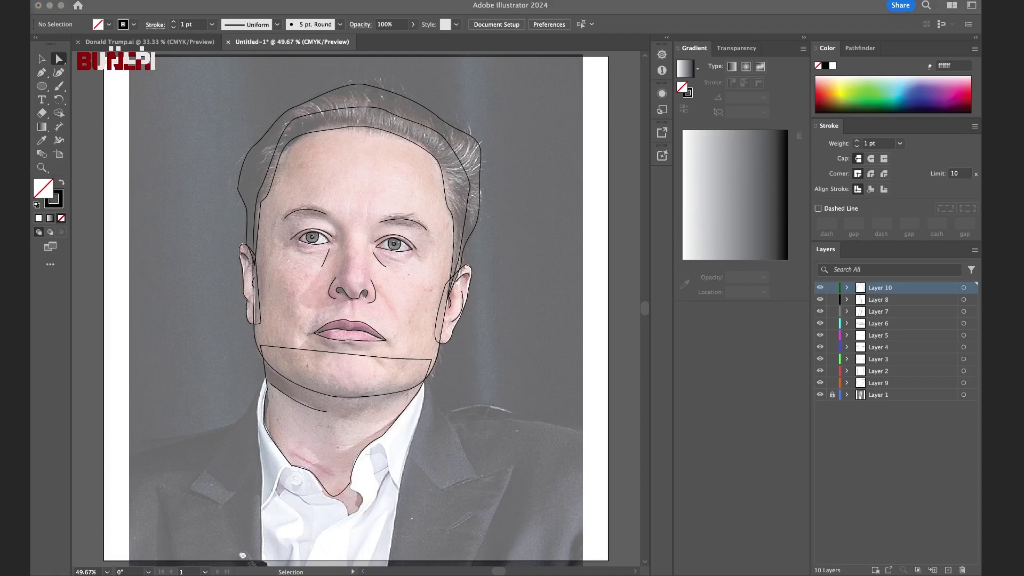
{"action": "key", "text": "super+Tab"}
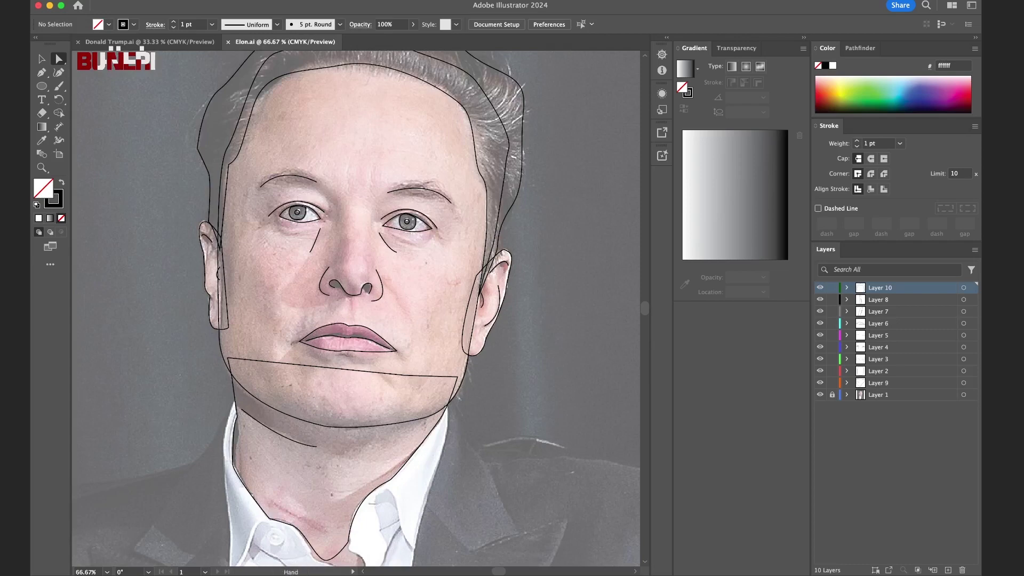
{"action": "scroll", "coordinate": [355, 308], "scroll_direction": "up", "scroll_amount": 2}
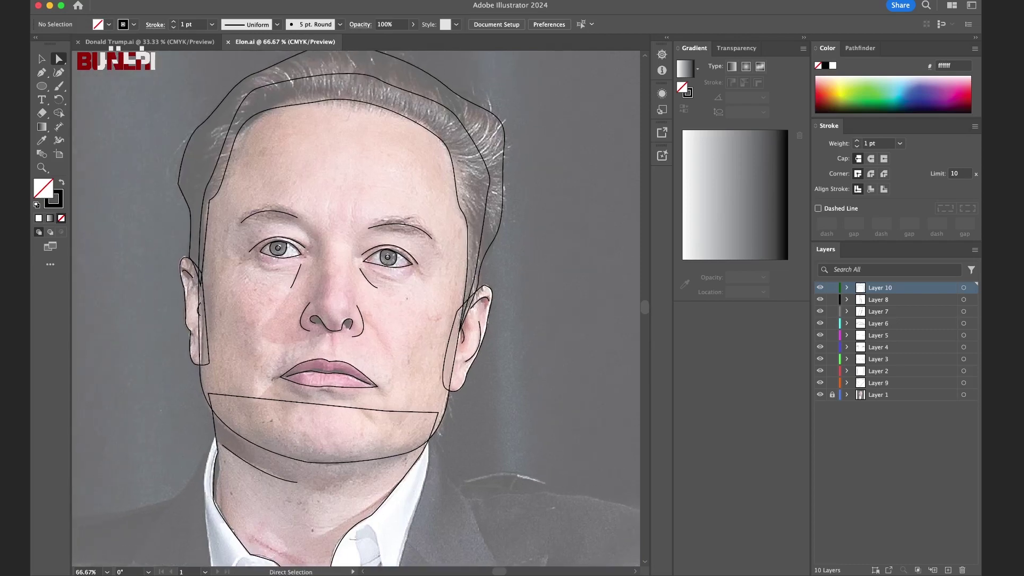
Fill the face outline with pale pink skin sampled from the photo, then deselect.
{"action": "left_click", "coordinate": [397, 455]}
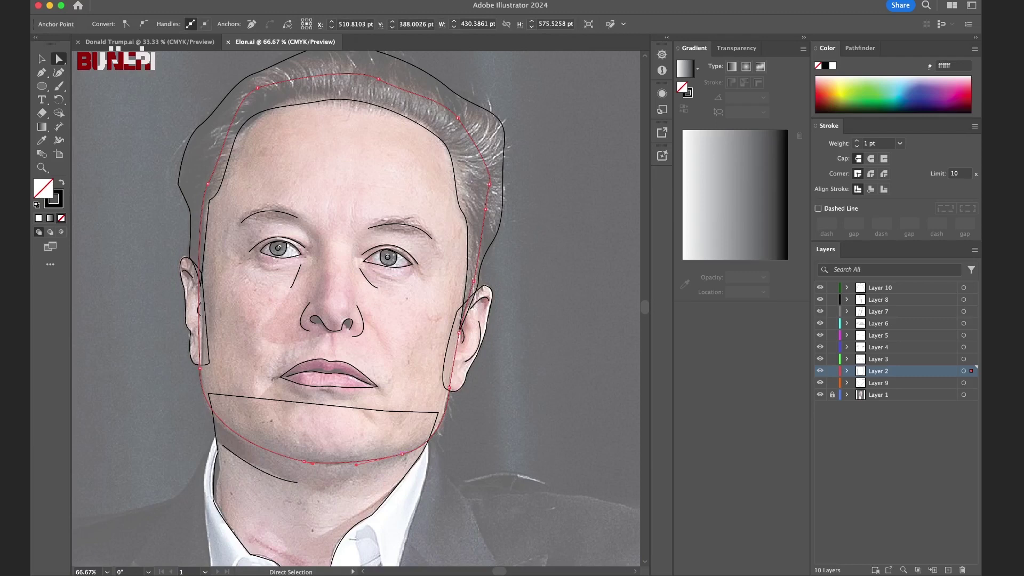
{"action": "key", "text": "i"}
{"action": "left_click", "coordinate": [267, 299]}
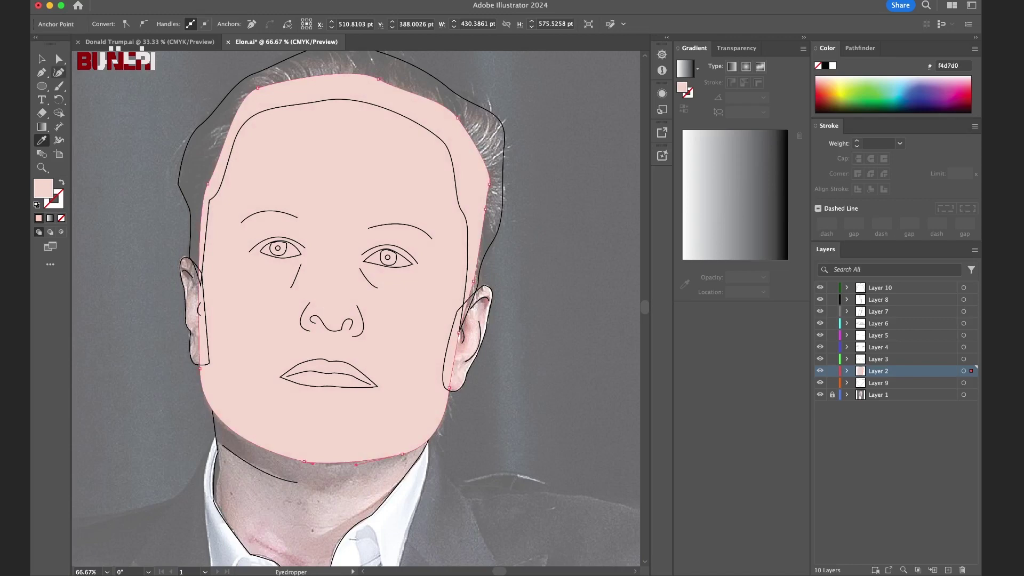
{"action": "key", "text": "v"}
{"action": "key", "text": "ctrl+shift+a"}
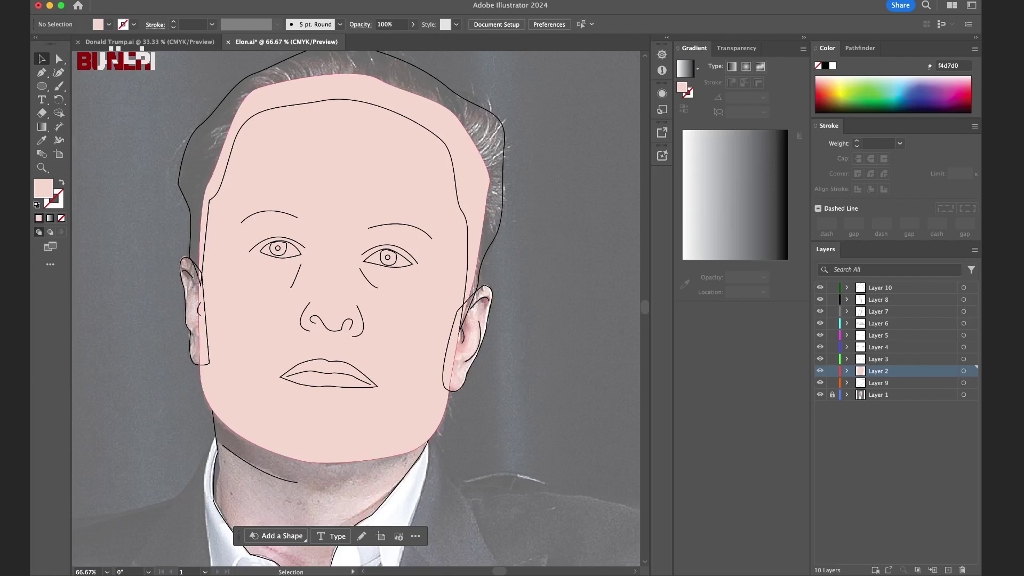
Select both ear outlines and give them the face's f4d7d0 skin colour.
{"action": "left_click", "coordinate": [341, 416]}
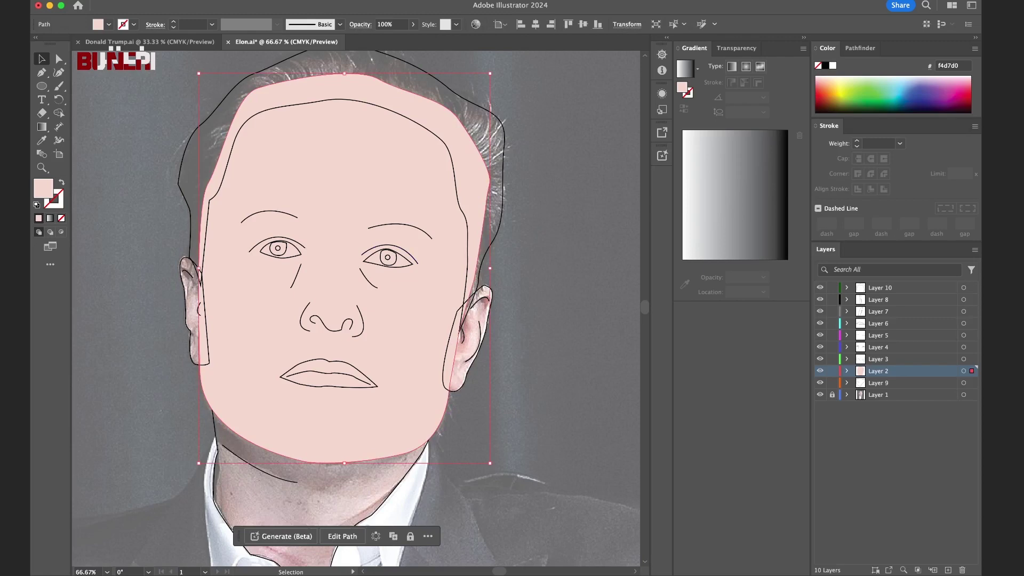
{"action": "left_click", "coordinate": [533, 341]}
{"action": "left_click", "coordinate": [446, 368]}
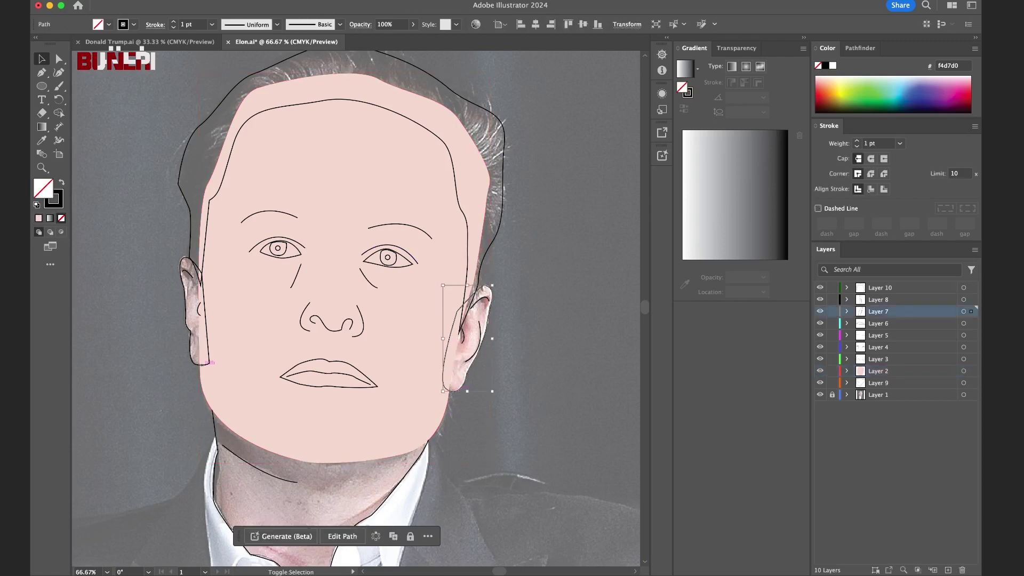
{"action": "left_click", "coordinate": [205, 362], "text": "shift"}
{"action": "key", "text": "i"}
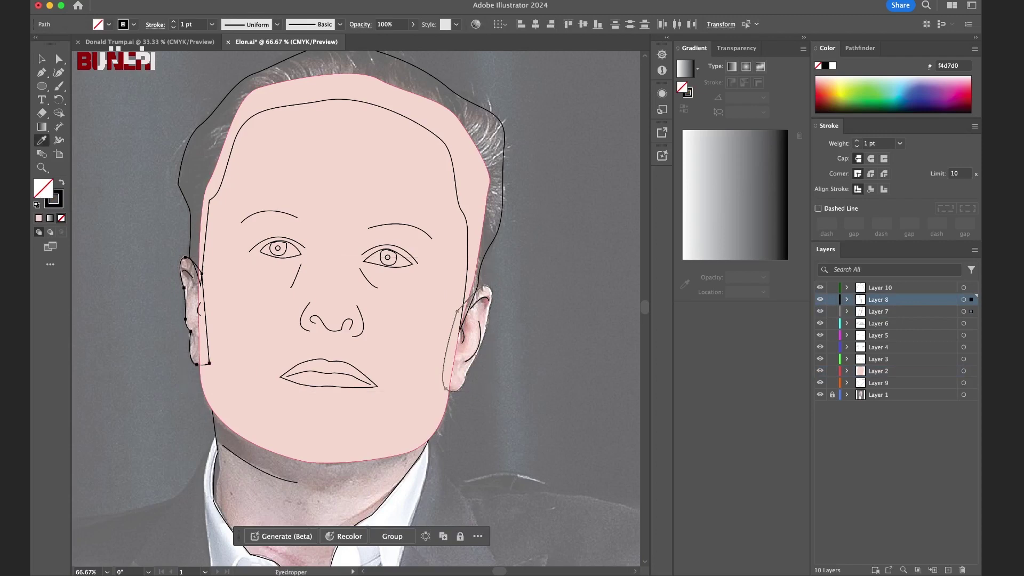
{"action": "left_click", "coordinate": [341, 160]}
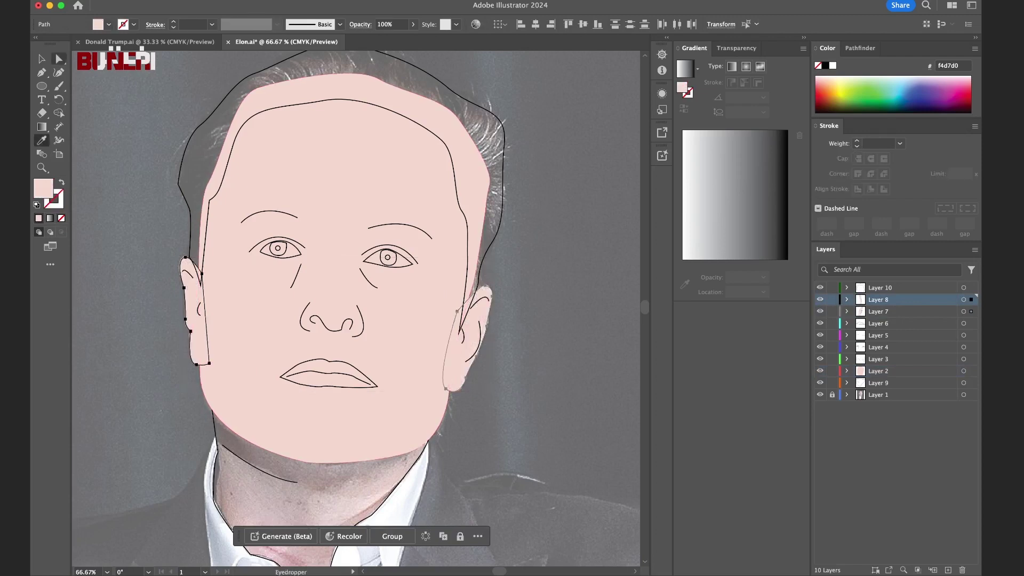
{"action": "left_click", "coordinate": [59, 58]}
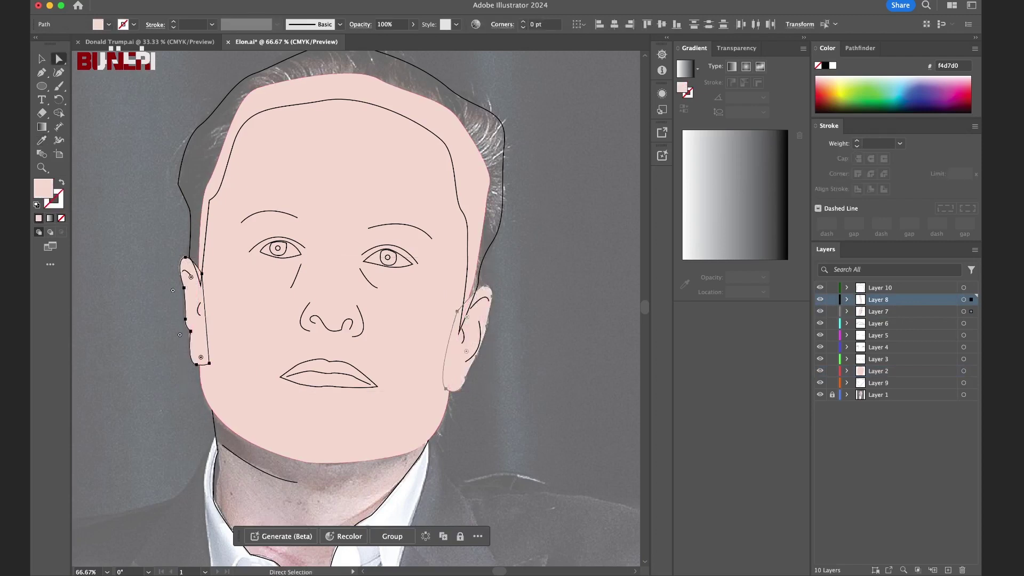
{"action": "left_click", "coordinate": [534, 320]}
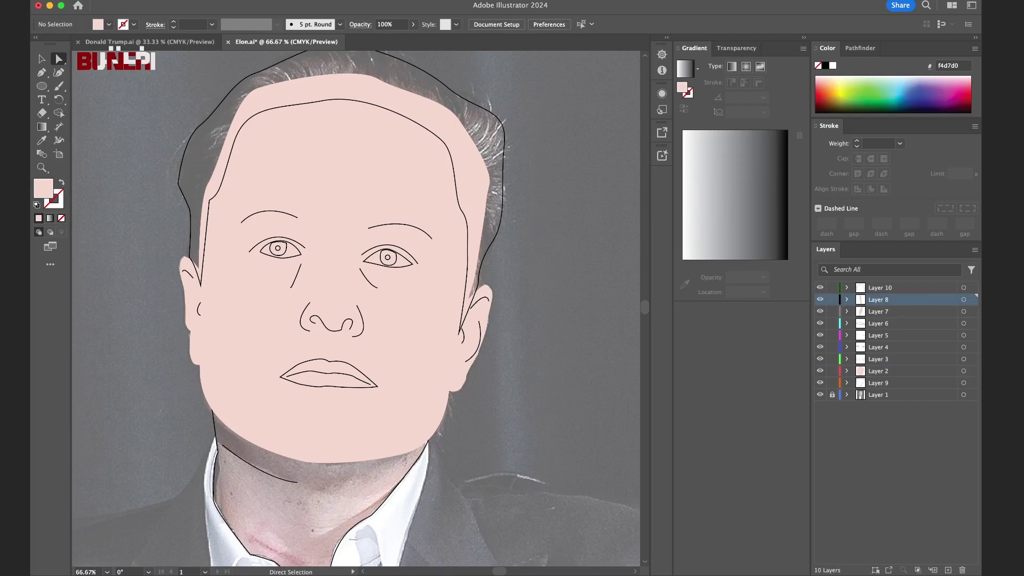
Zoom in to check the ear and face outlines, then deselect everything.
{"action": "key", "text": "super+equal"}
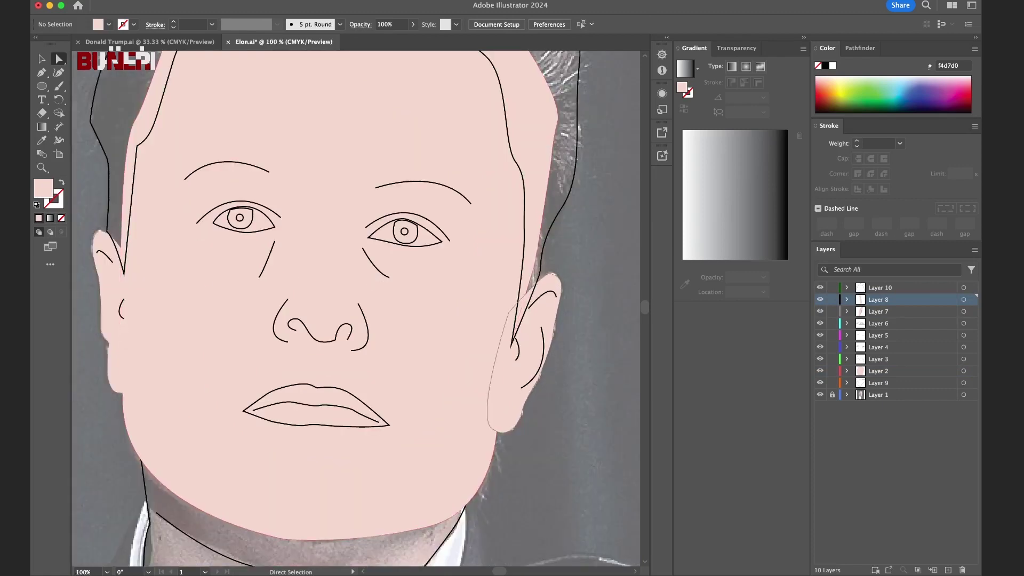
{"action": "left_click", "coordinate": [489, 384]}
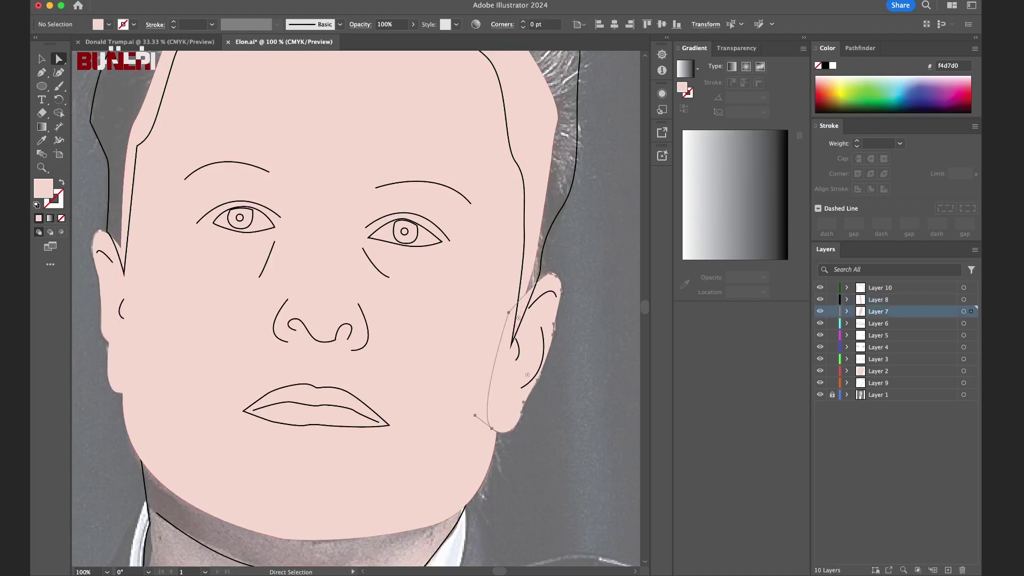
{"action": "left_click", "coordinate": [120, 394]}
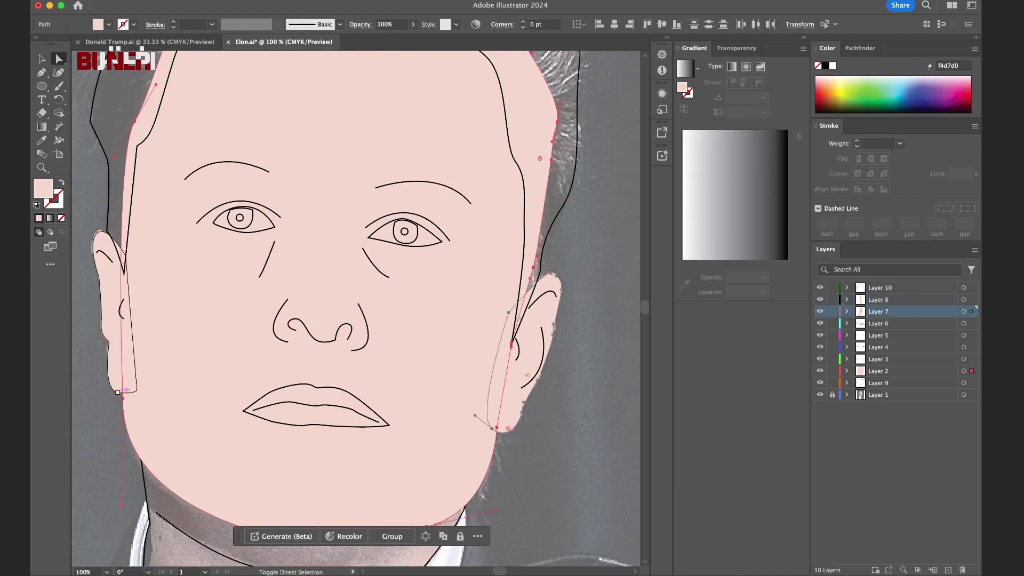
{"action": "left_click", "coordinate": [117, 392]}
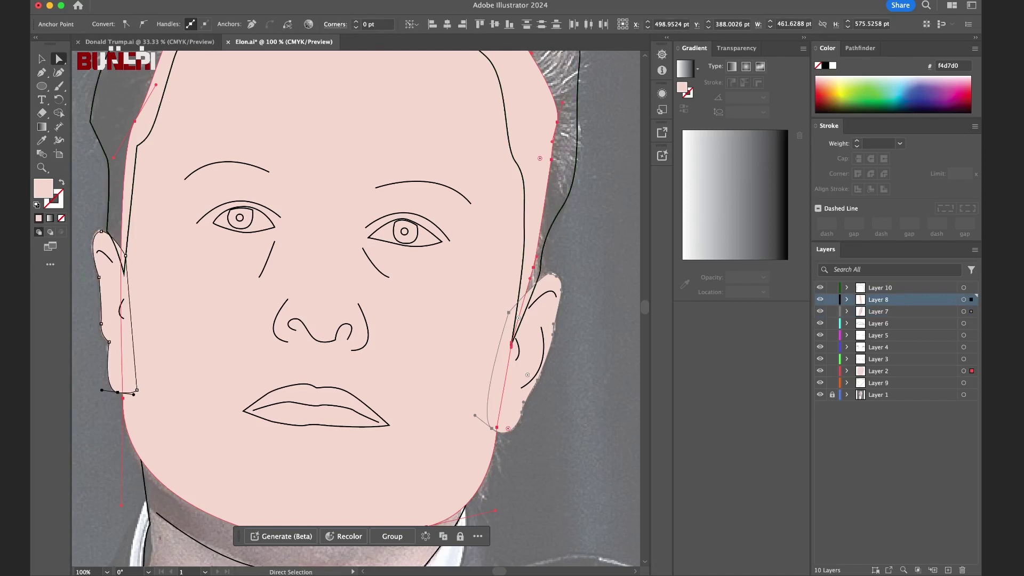
{"action": "key", "text": "ctrl+shift+a"}
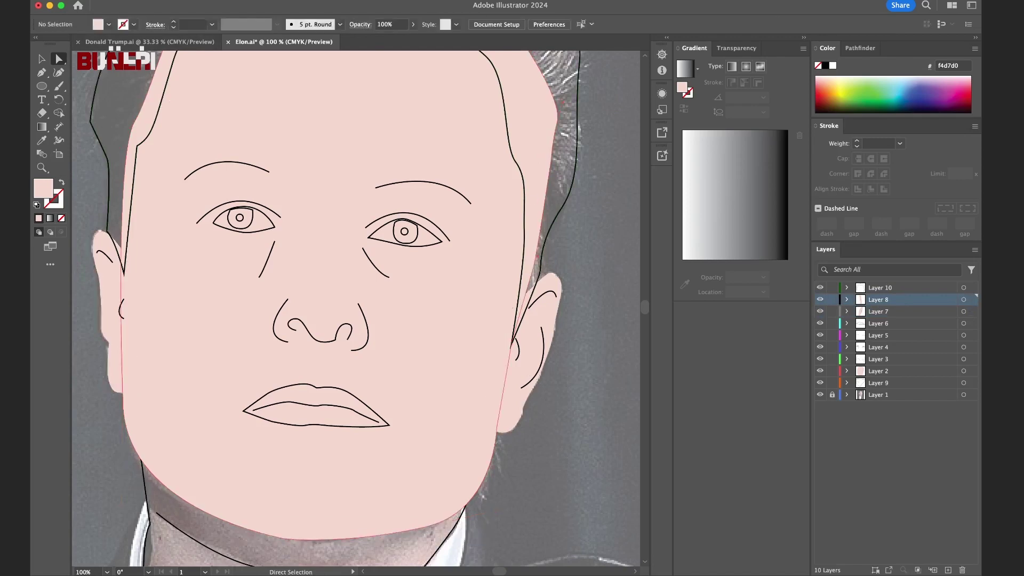
Fill both eye outlines with off-white ede7e6.
{"action": "left_click", "coordinate": [258, 232]}
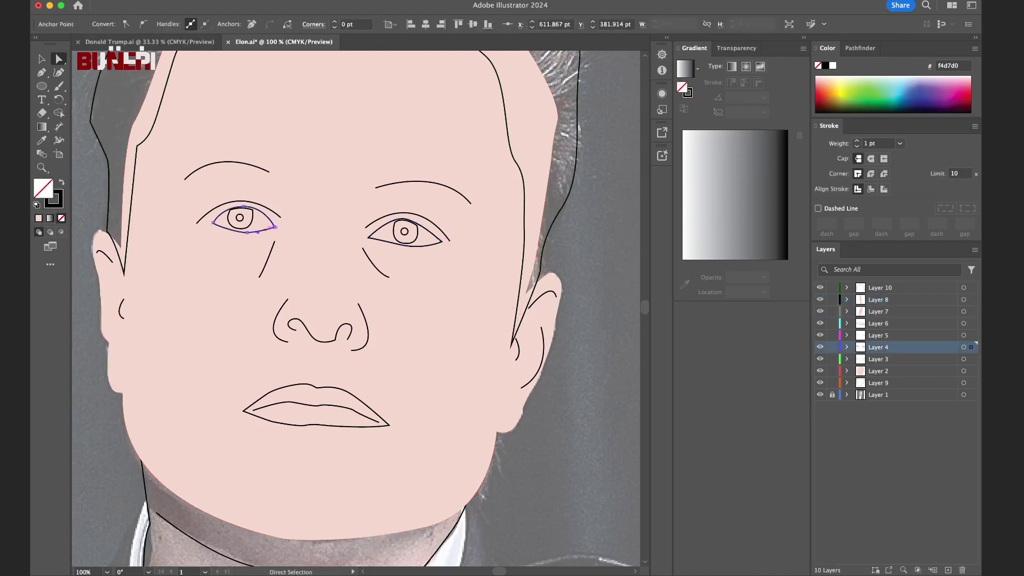
{"action": "left_click", "coordinate": [442, 240], "text": "shift"}
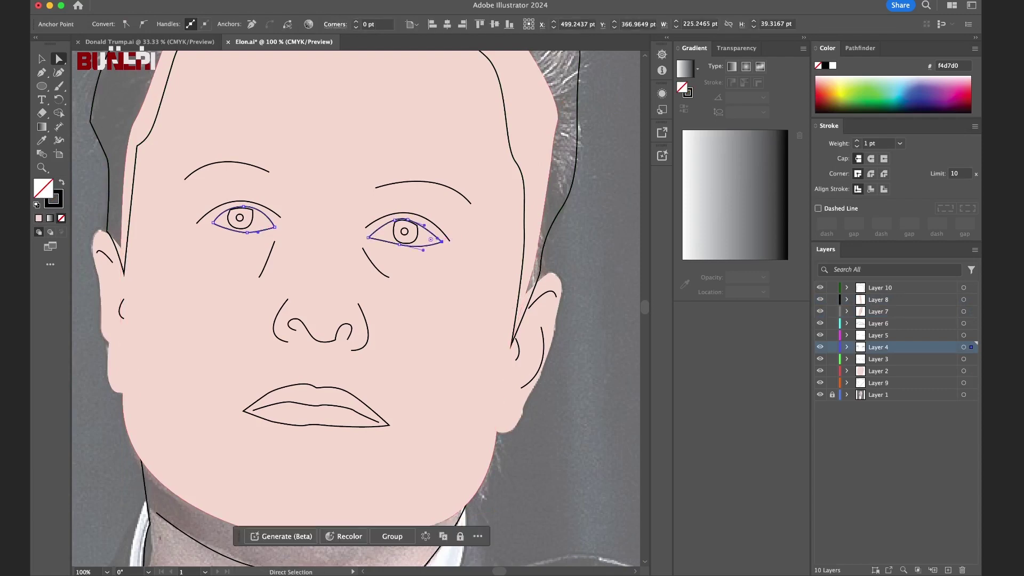
{"action": "key", "text": "comma"}
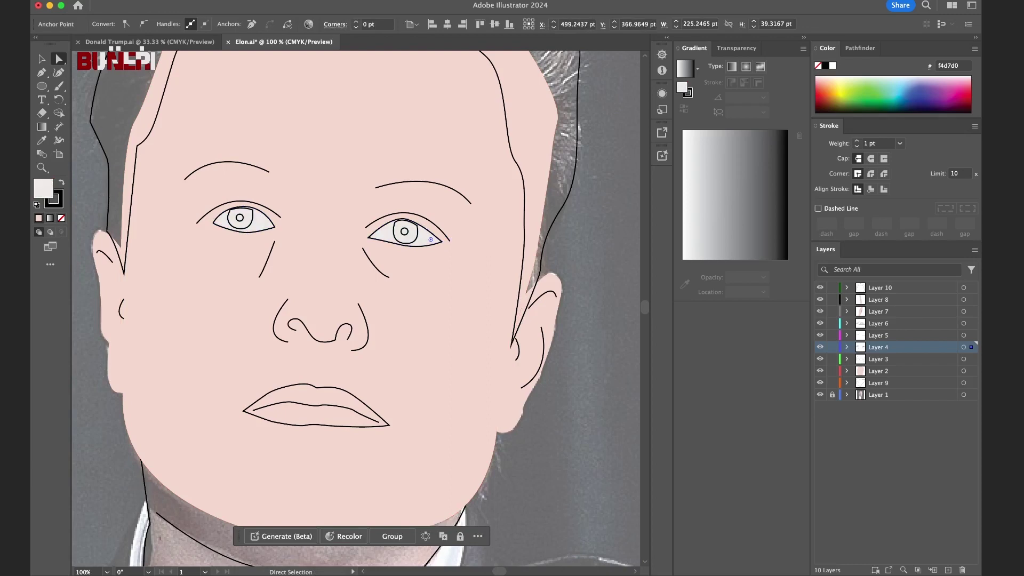
{"action": "key", "text": "ctrl+h"}
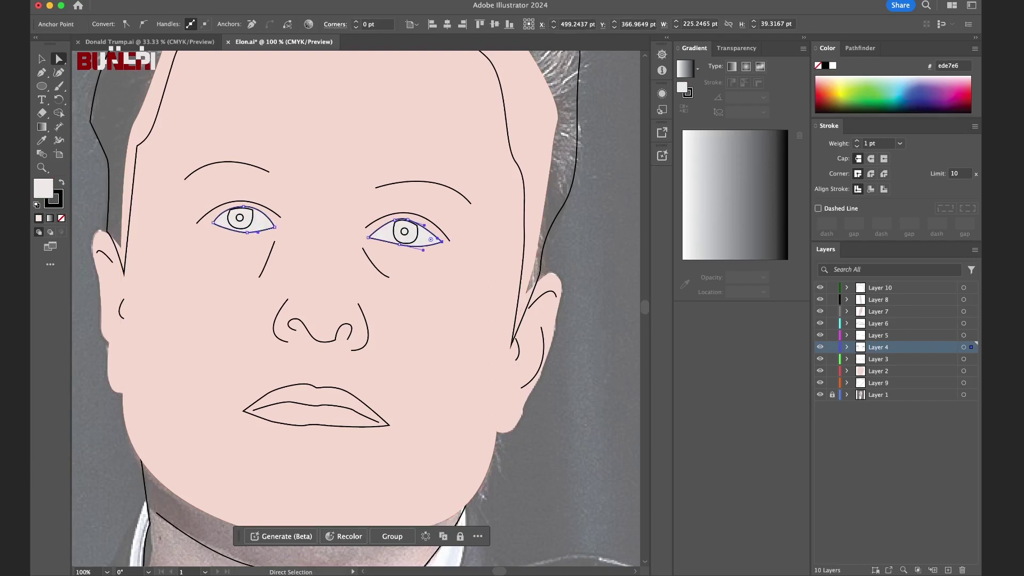
Fill both irises brown 825a50 and both pupils near-black 1e1e1e, then deselect.
{"action": "left_click", "coordinate": [405, 232]}
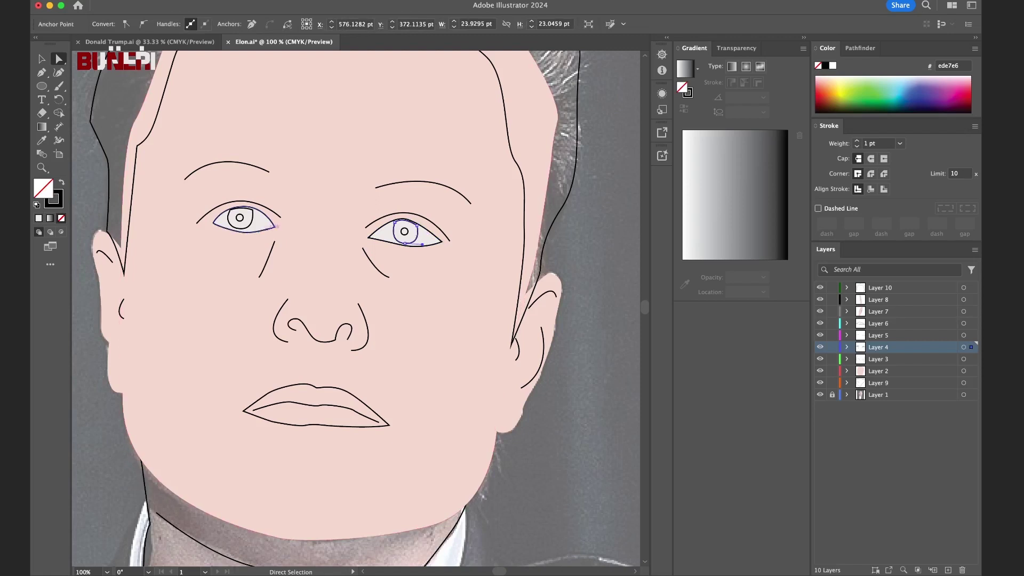
{"action": "left_click", "coordinate": [251, 219], "text": "shift"}
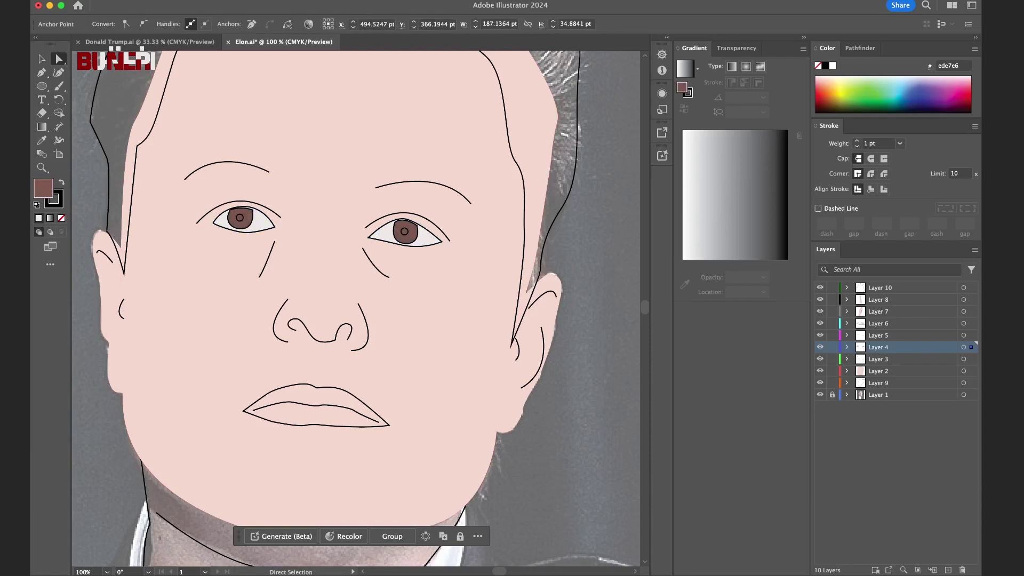
{"action": "key", "text": "ctrl+shift+a"}
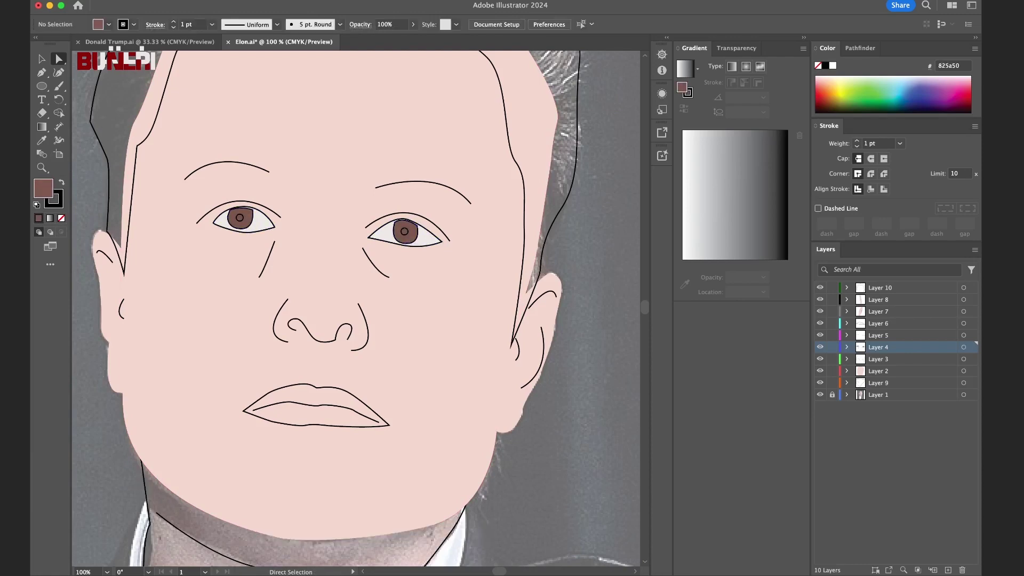
{"action": "left_click", "coordinate": [404, 233]}
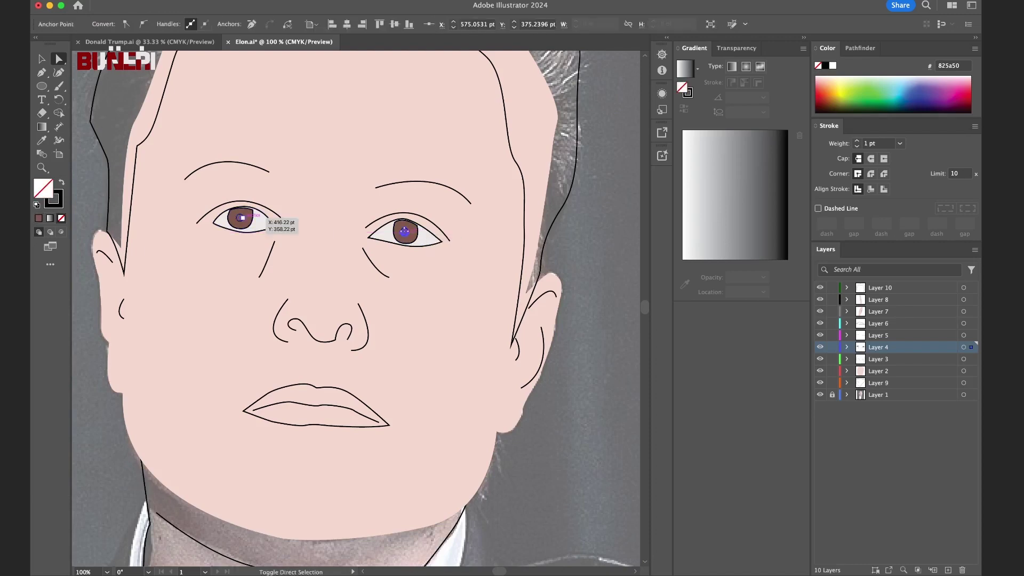
{"action": "left_click", "coordinate": [239, 217], "text": "shift"}
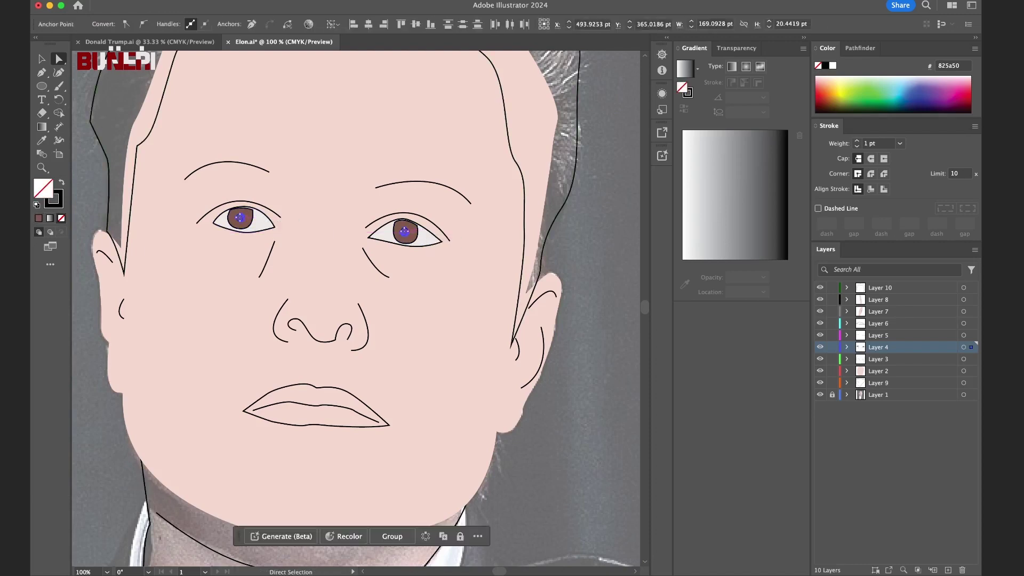
{"action": "key", "text": "shift+x"}
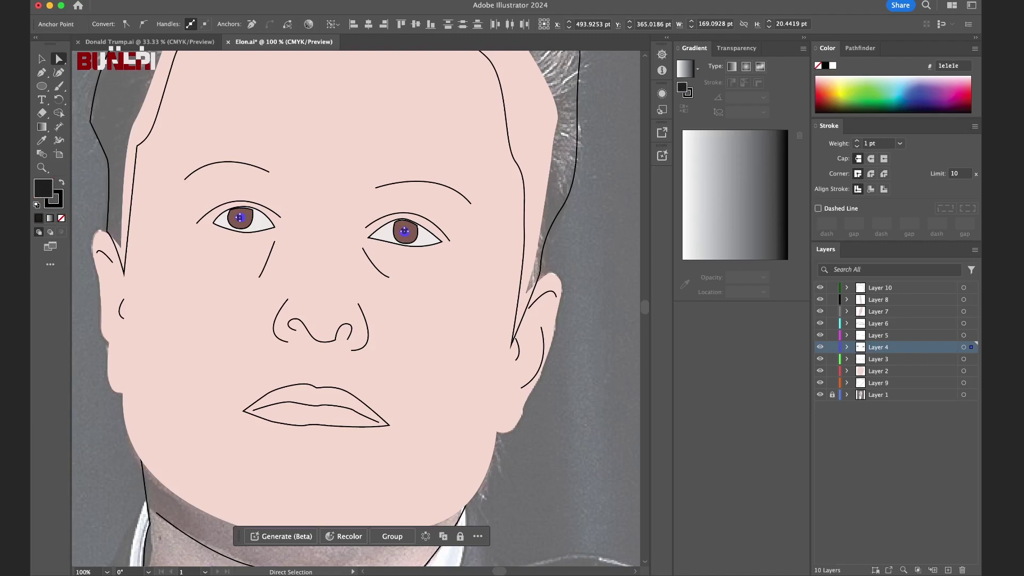
{"action": "key", "text": "super+shift+a"}
Zoom out to the whole portrait and fill the hair shape with dark grey 423f3e.
{"action": "scroll", "coordinate": [356, 308], "scroll_direction": "down", "scroll_amount": 3}
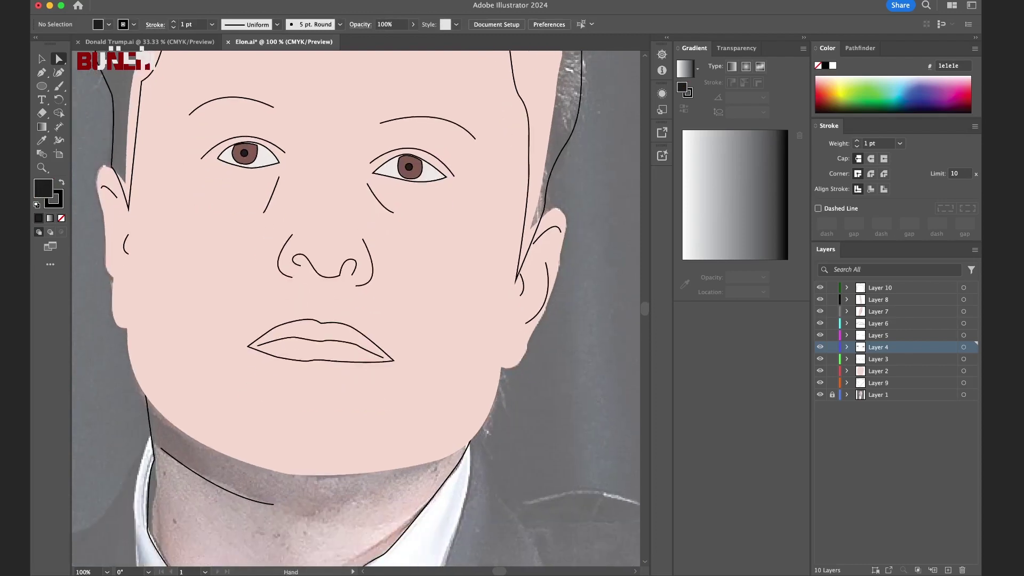
{"action": "key", "text": "super+minus"}
{"action": "key", "text": "super+minus"}
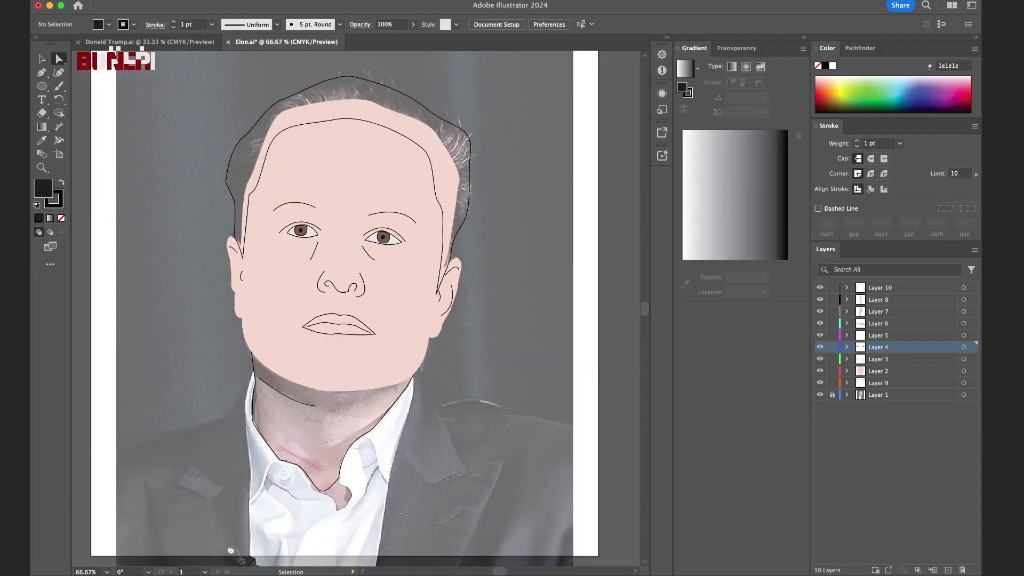
{"action": "left_click", "coordinate": [470, 188]}
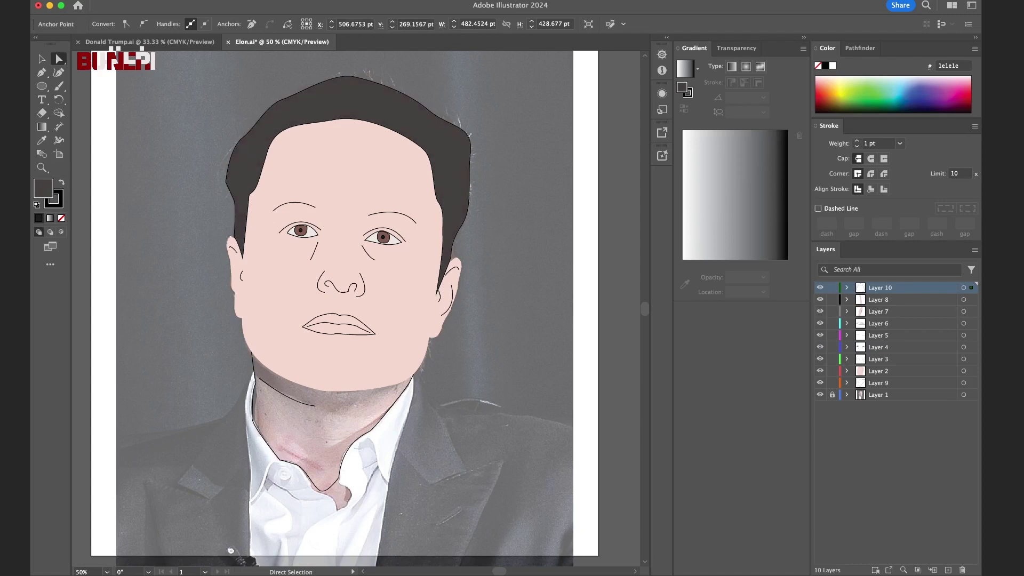
{"action": "key", "text": "super+z"}
{"action": "key", "text": "super+shift+a"}
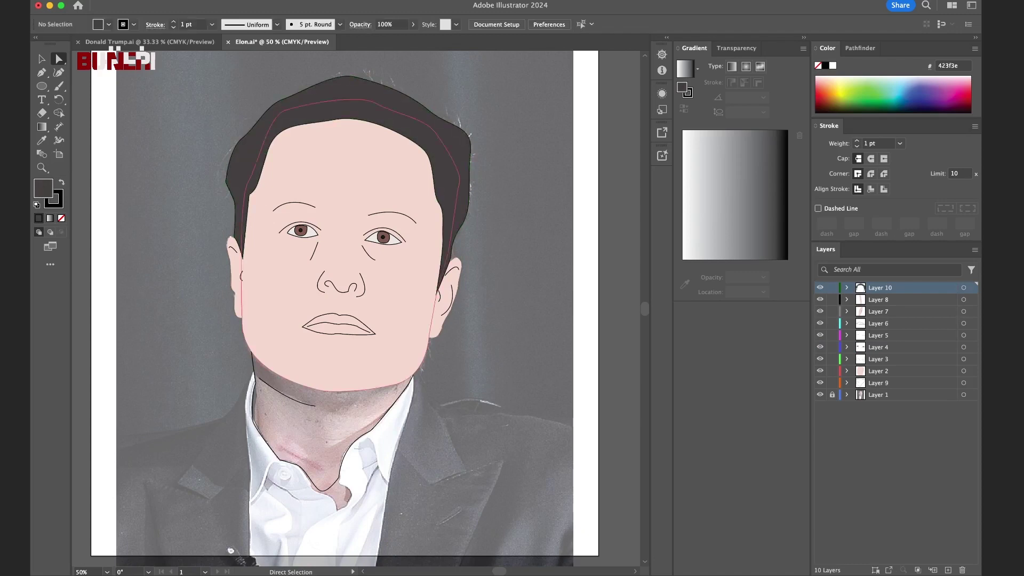
{"action": "left_click", "coordinate": [388, 412]}
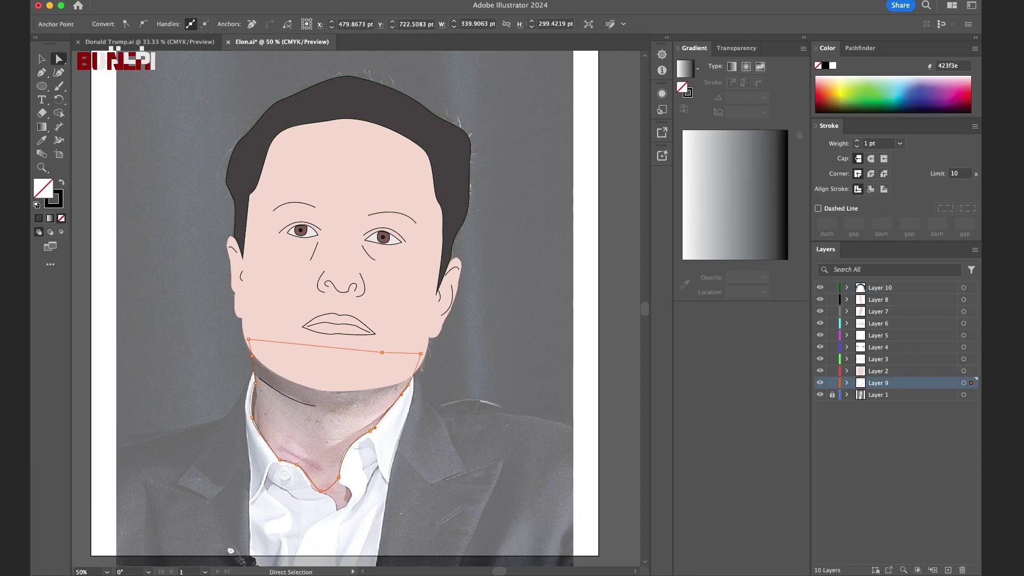
Give the neck the face's skin colour, then darken its fill to ccb5b0.
{"action": "key", "text": "i"}
{"action": "left_click", "coordinate": [429, 325]}
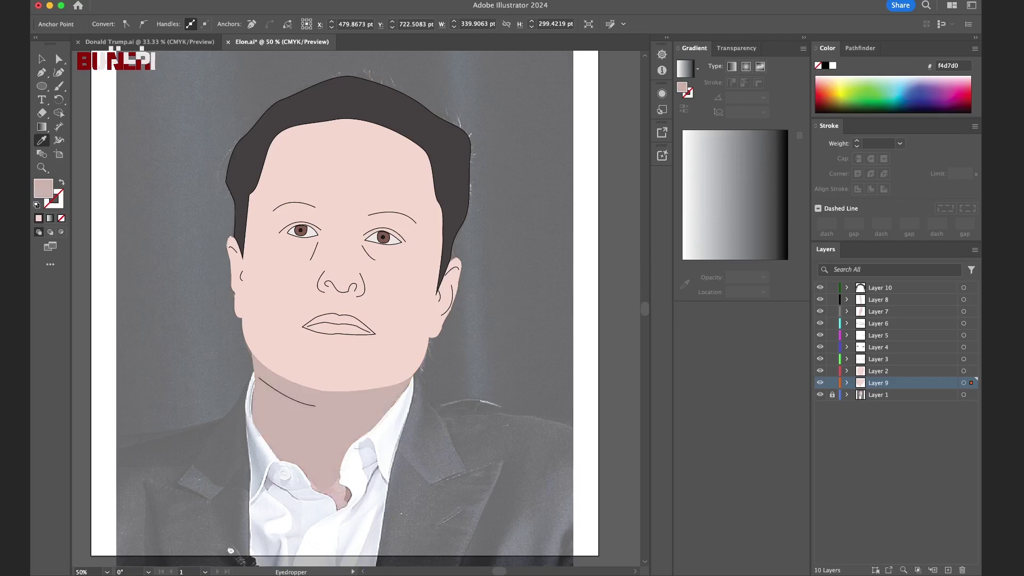
{"action": "left_click", "coordinate": [298, 422], "text": "super"}
{"action": "key", "text": "v"}
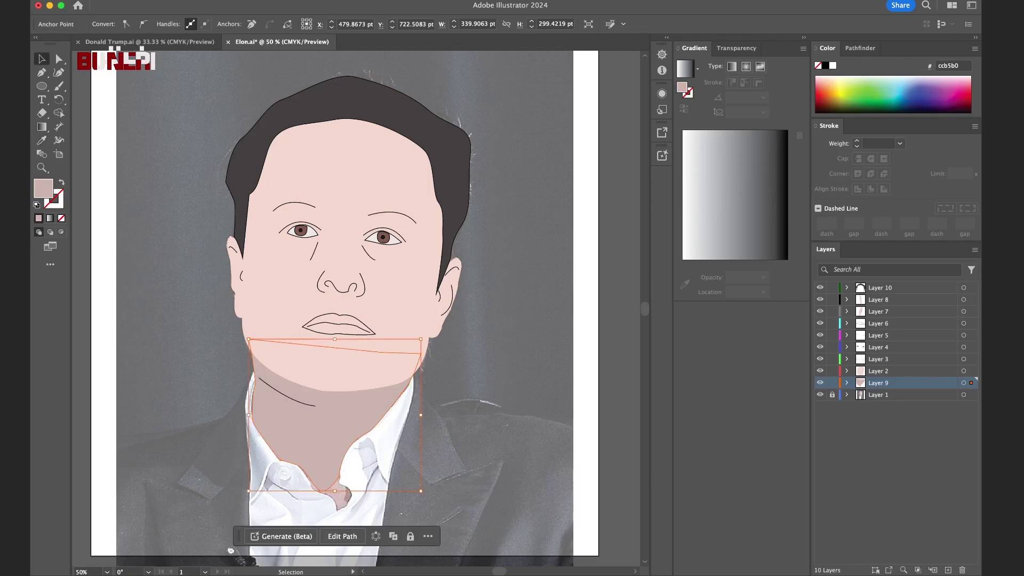
{"action": "left_click", "coordinate": [341, 160]}
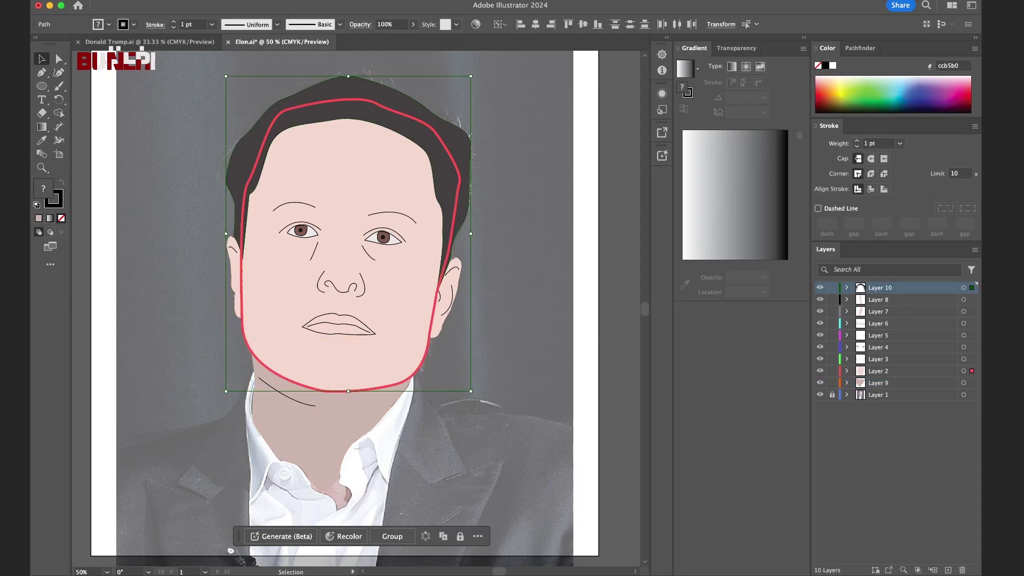
Select the neck crease, nose lines and both eye creases together.
{"action": "key", "text": "comma"}
{"action": "key", "text": "super+shift+a"}
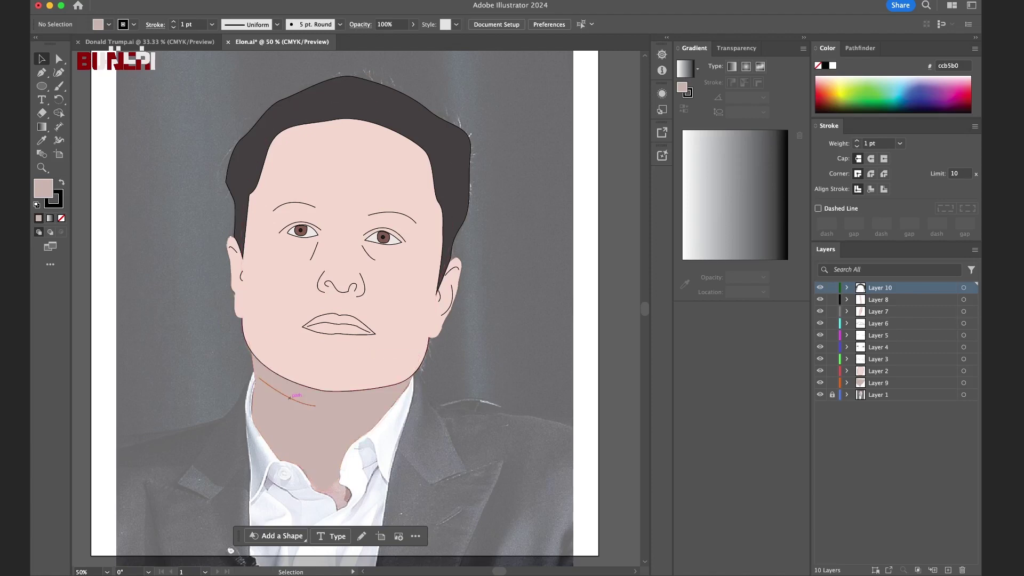
{"action": "left_click", "coordinate": [290, 397]}
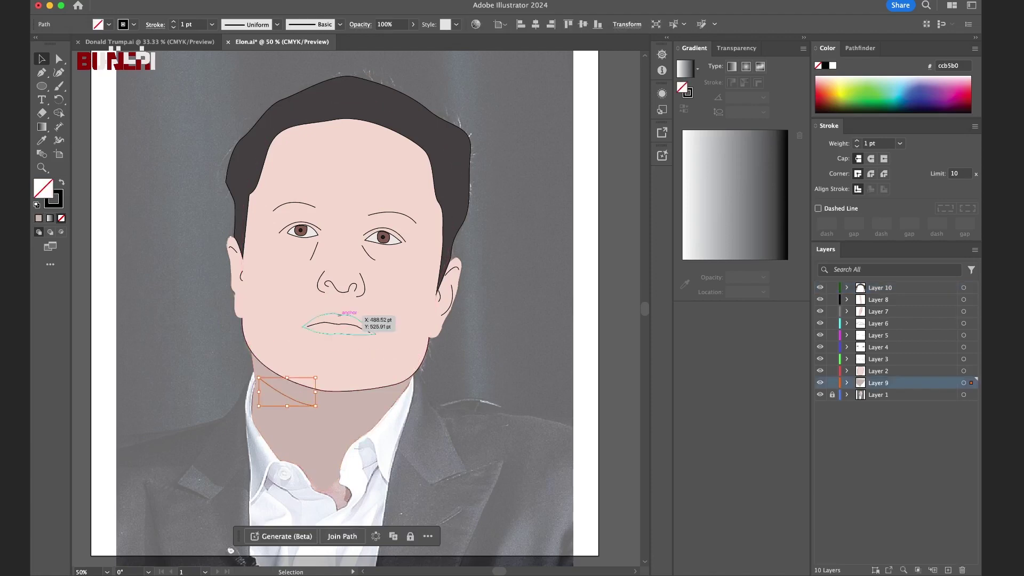
{"action": "left_click", "coordinate": [355, 282], "text": "shift"}
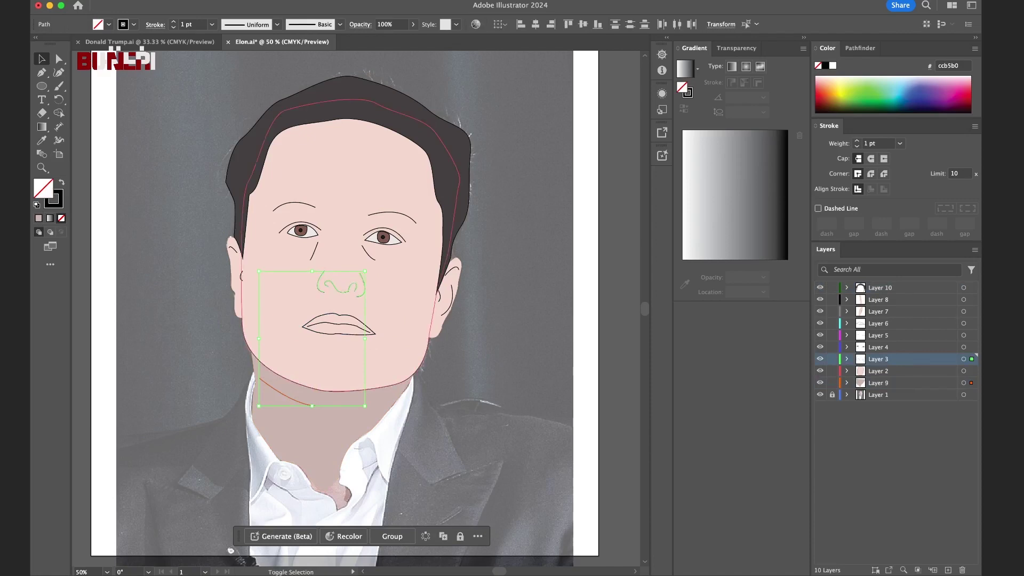
{"action": "left_click", "coordinate": [314, 251], "text": "shift"}
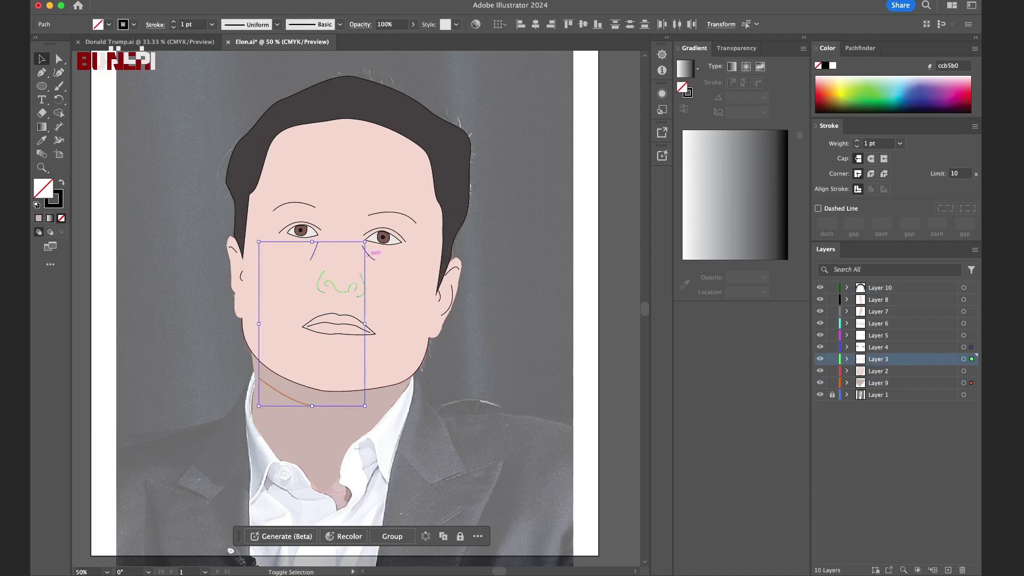
{"action": "left_click", "coordinate": [368, 254], "text": "shift"}
Add both eyebrows and the inner lines of both ears to the selection.
{"action": "left_click", "coordinate": [411, 216], "text": "shift"}
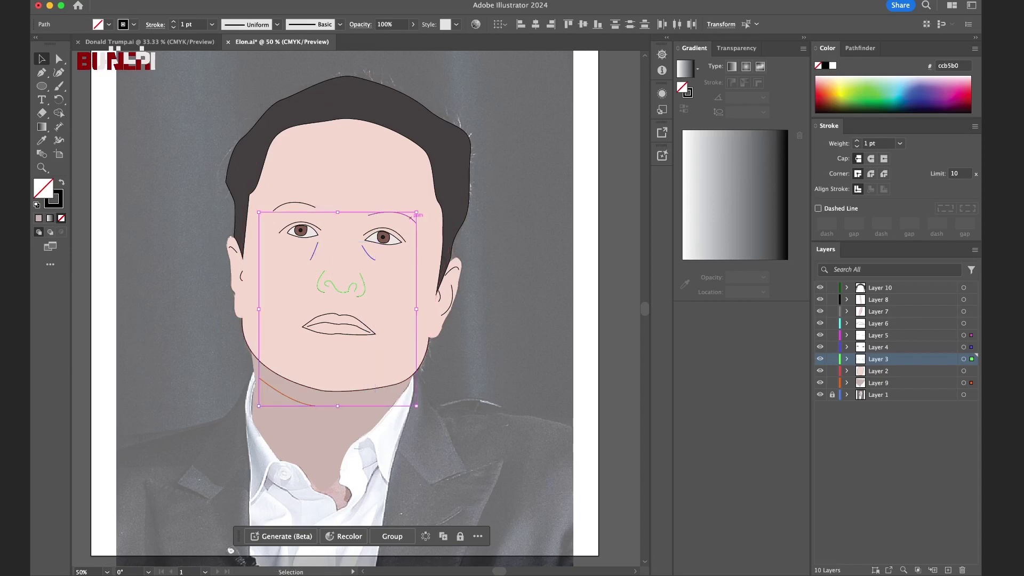
{"action": "left_click", "coordinate": [292, 203], "text": "shift"}
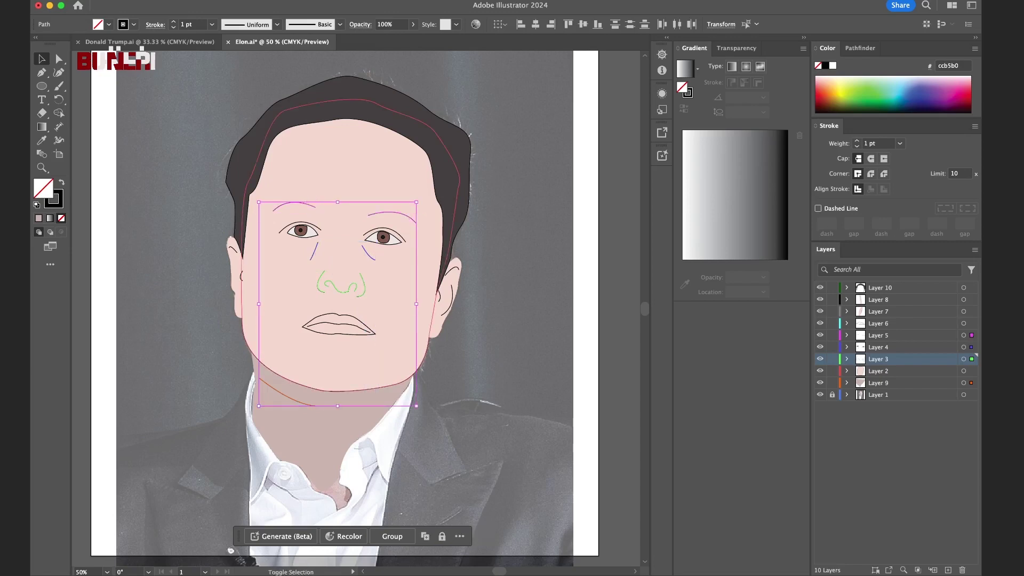
{"action": "left_click", "coordinate": [446, 311], "text": "shift"}
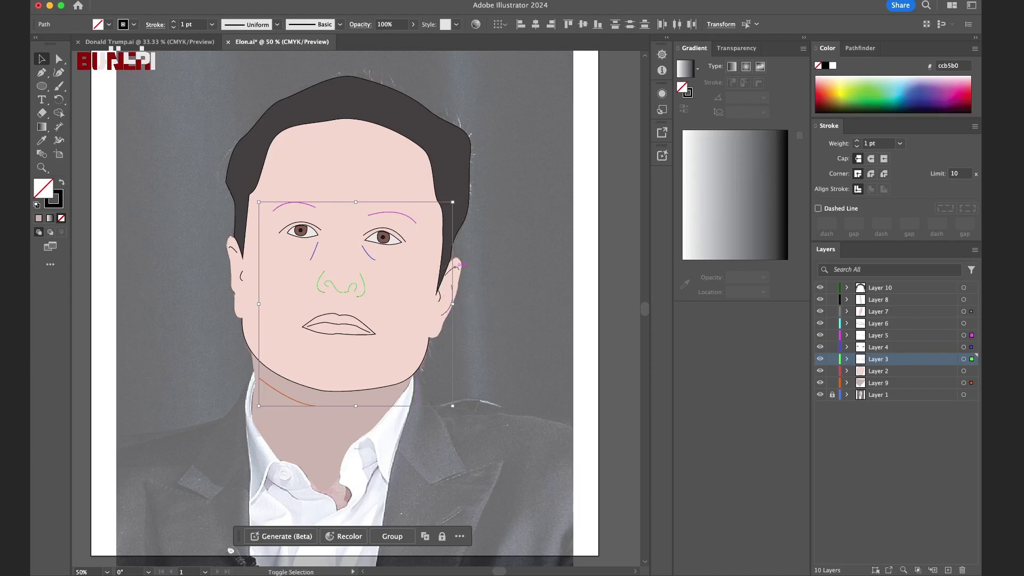
{"action": "left_click", "coordinate": [458, 266], "text": "shift"}
{"action": "left_click", "coordinate": [240, 276], "text": "shift"}
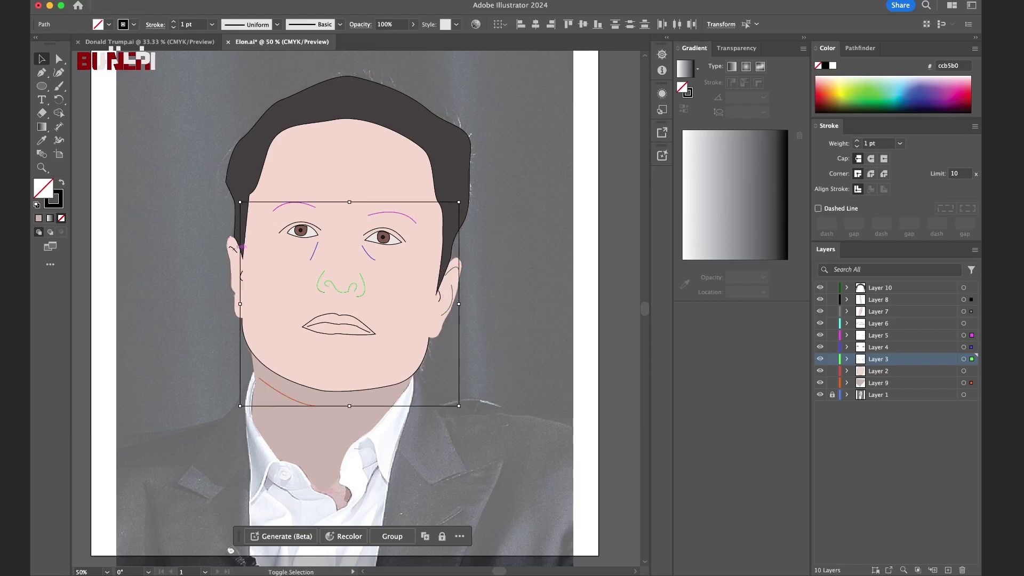
{"action": "left_click", "coordinate": [238, 246], "text": "shift"}
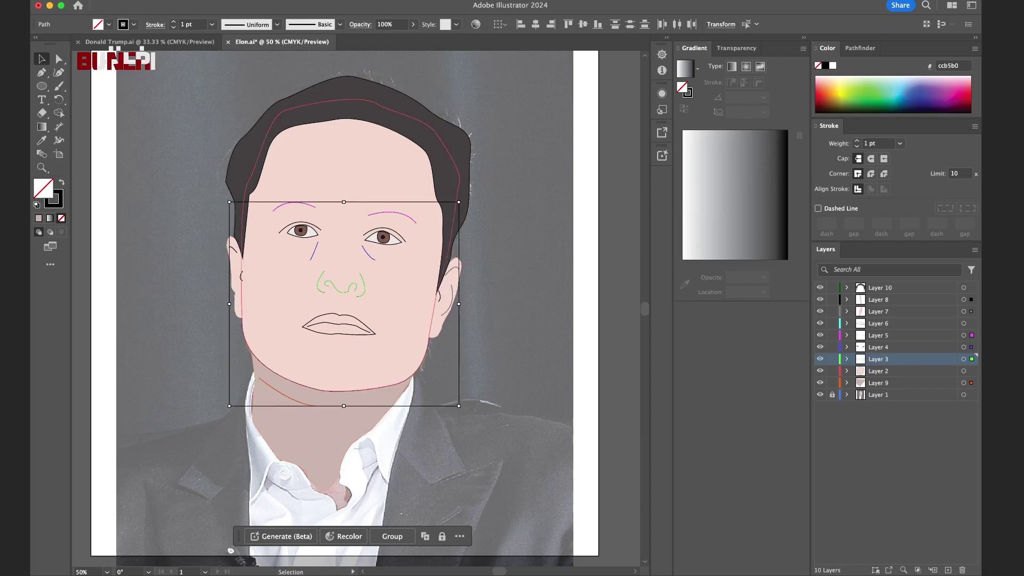
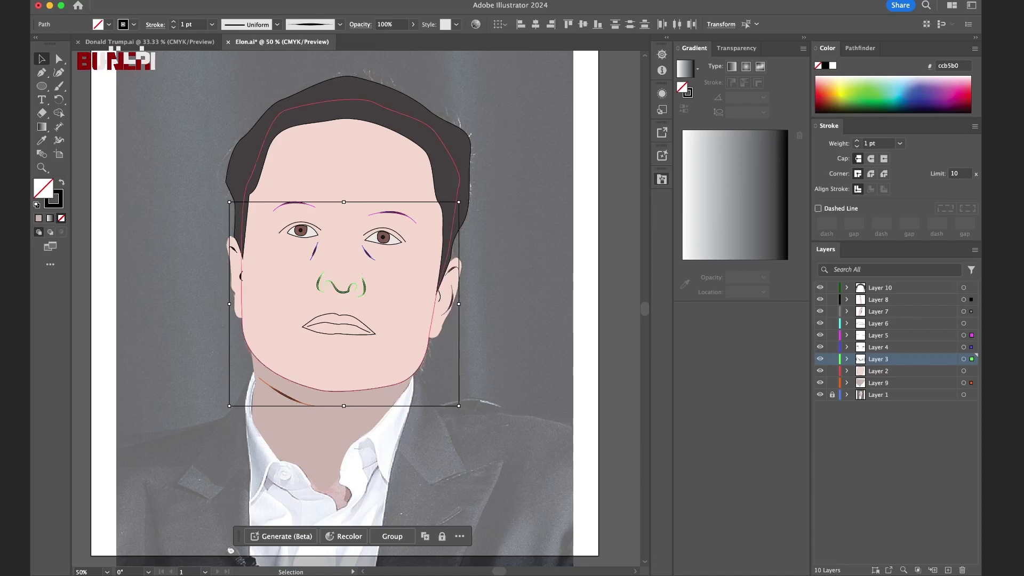
Keep the lips' tapered stroke and apply a tapered width profile to both eye outlines.
{"action": "key", "text": "ctrl+z"}
{"action": "key", "text": "ctrl+z"}
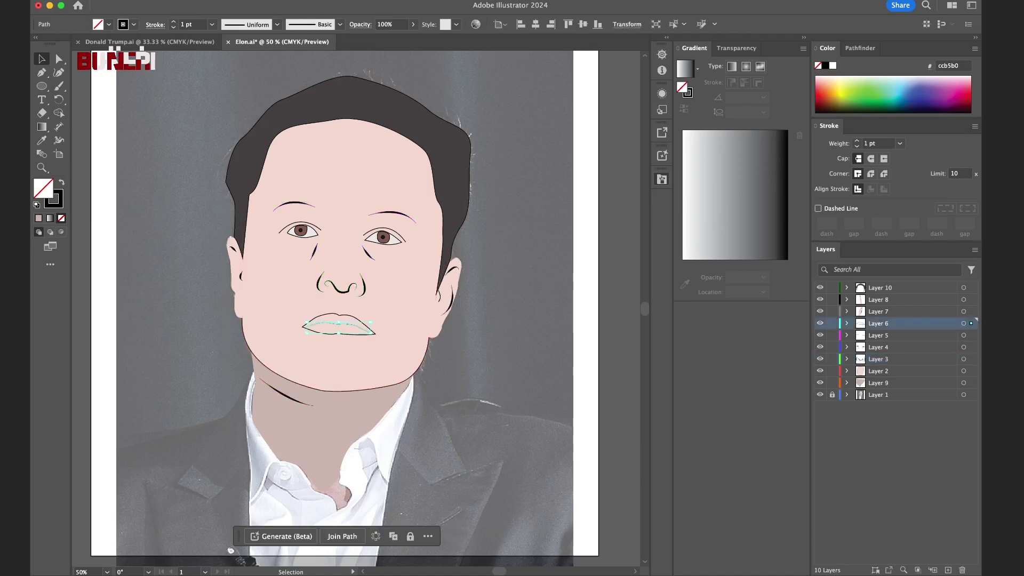
{"action": "key", "text": "ctrl+shift+z"}
{"action": "key", "text": "ctrl+shift+a"}
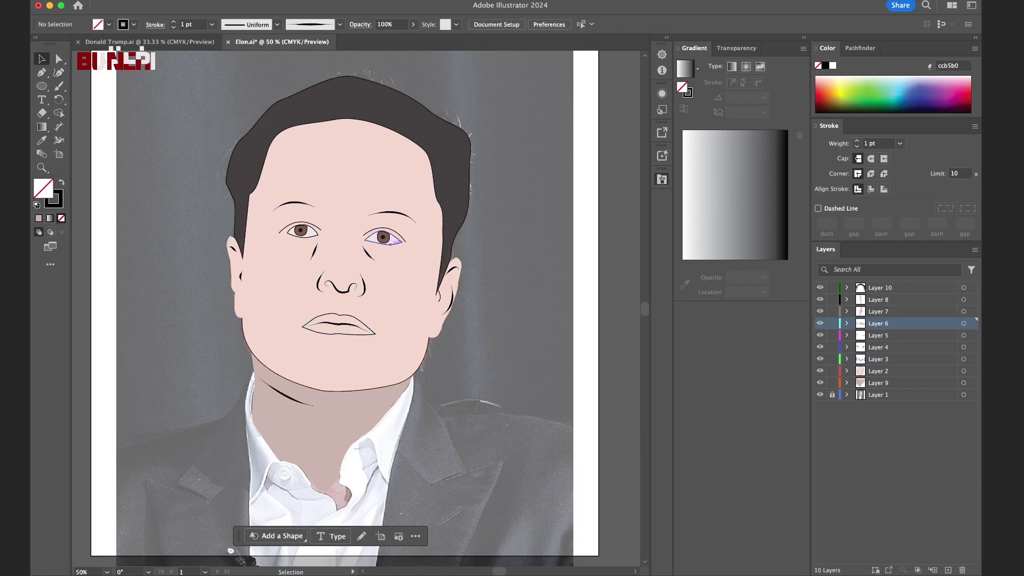
{"action": "left_click", "coordinate": [397, 240]}
{"action": "left_click", "coordinate": [313, 234], "text": "shift"}
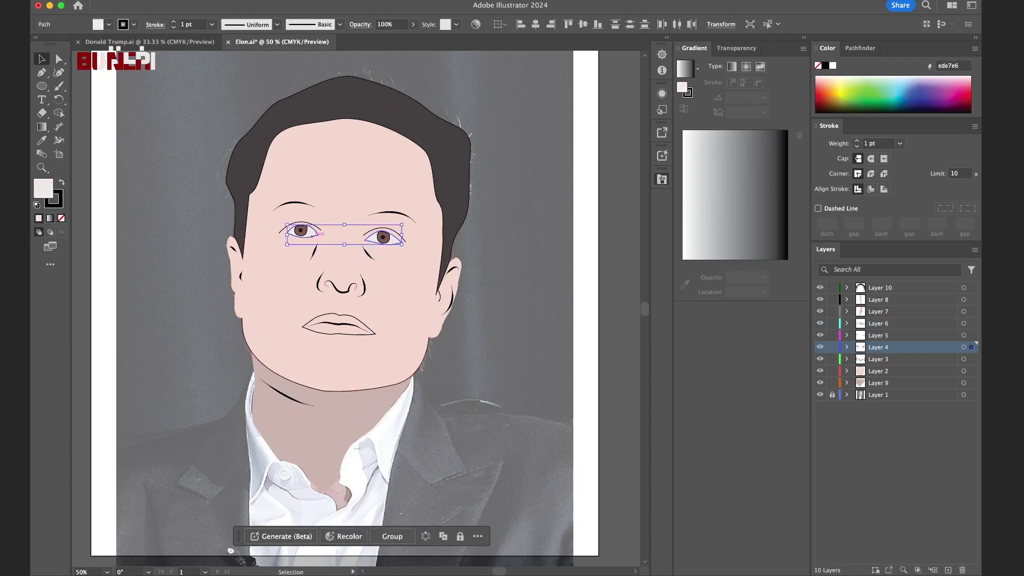
{"action": "left_click", "coordinate": [340, 25]}
{"action": "left_click", "coordinate": [312, 42]}
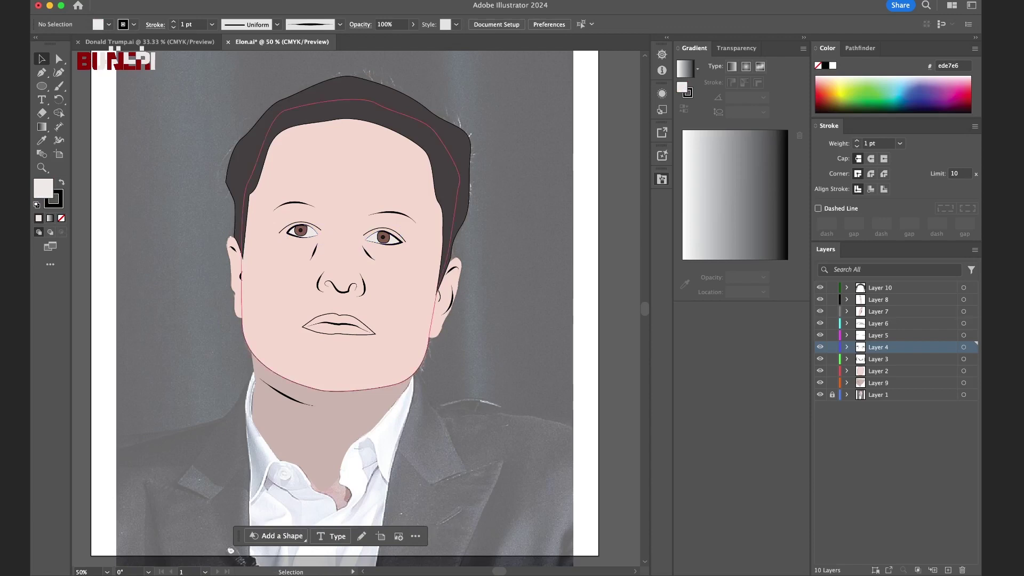
Raise both eyebrows' stroke weight to 4 pt.
{"action": "left_click", "coordinate": [393, 213]}
{"action": "left_click", "coordinate": [290, 203], "text": "shift"}
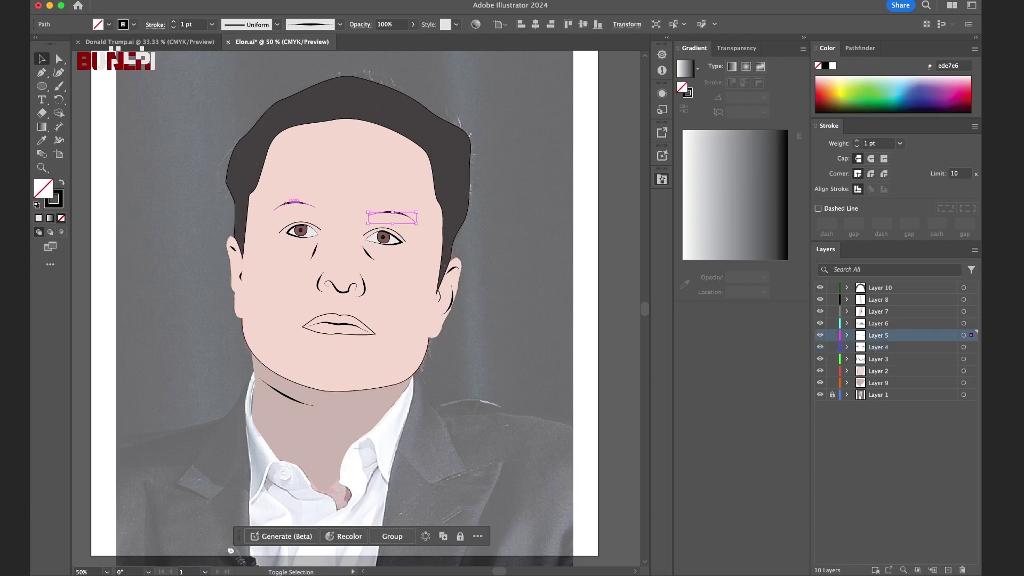
{"action": "left_click", "coordinate": [190, 24]}
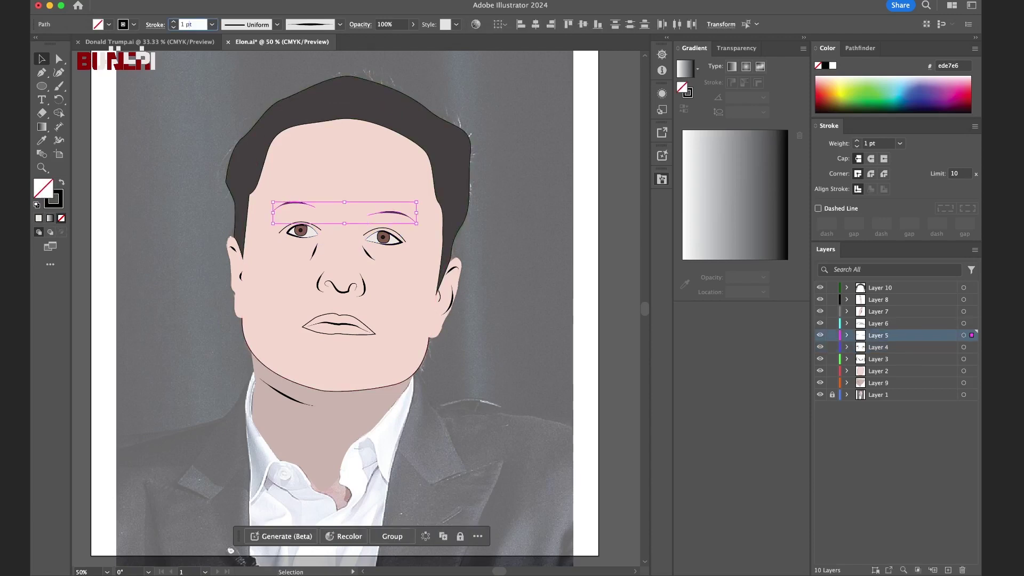
{"action": "key", "text": "Up"}
{"action": "key", "text": "Up"}
{"action": "key", "text": "Up"}
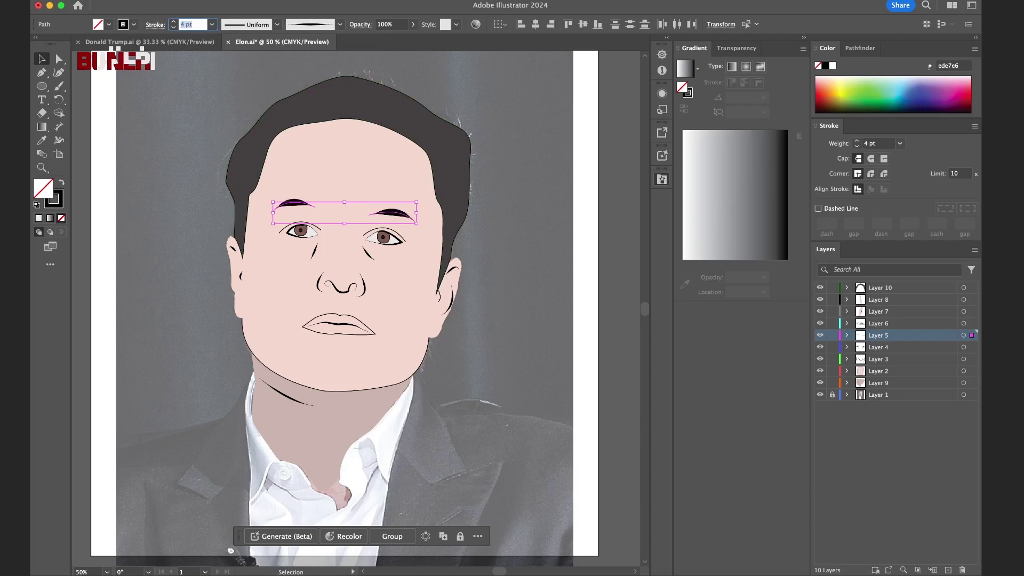
{"action": "key", "text": "Down"}
{"action": "key", "text": "Up"}
Give the lips outline a tapered width profile.
{"action": "key", "text": "ctrl+shift+a"}
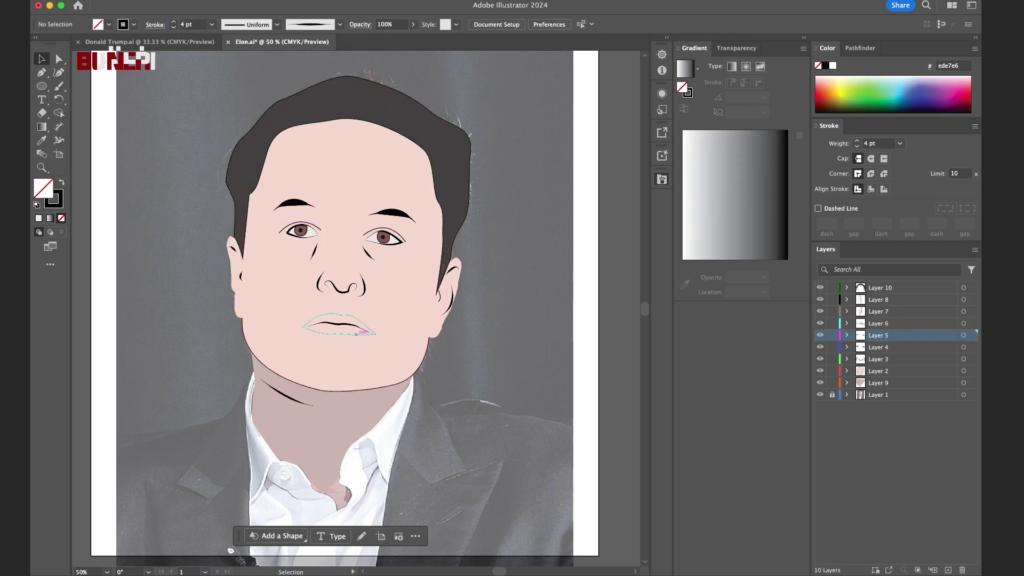
{"action": "left_click", "coordinate": [358, 331]}
{"action": "left_click", "coordinate": [312, 24]}
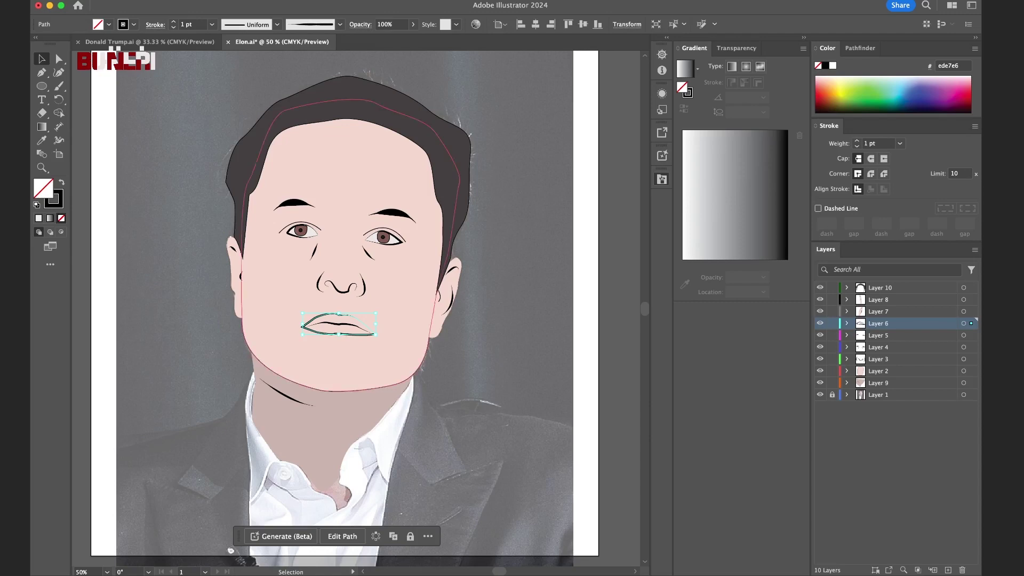
{"action": "key", "text": "ctrl+shift+a"}
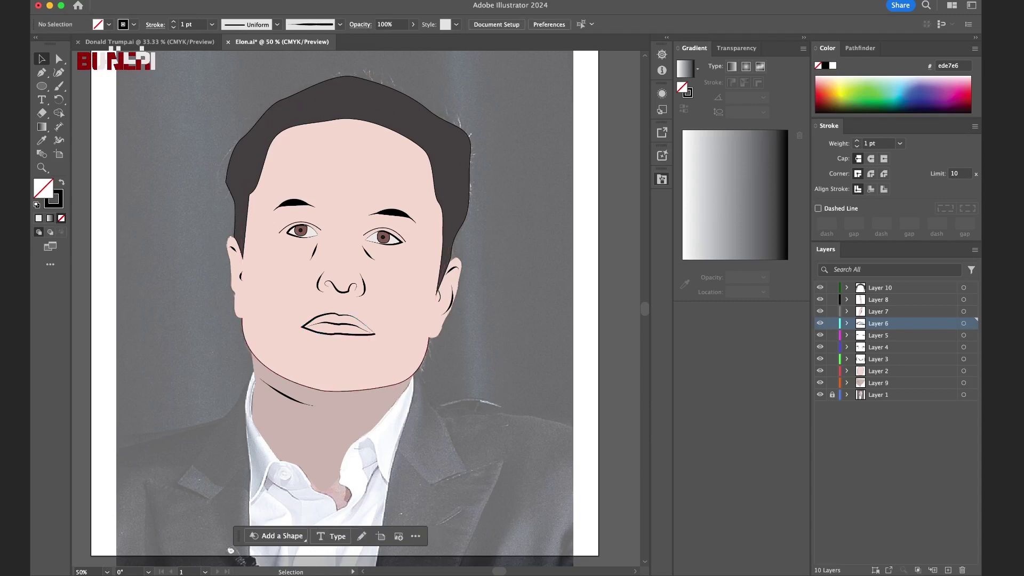
{"action": "scroll", "coordinate": [345, 303], "scroll_direction": "down", "scroll_amount": 2}
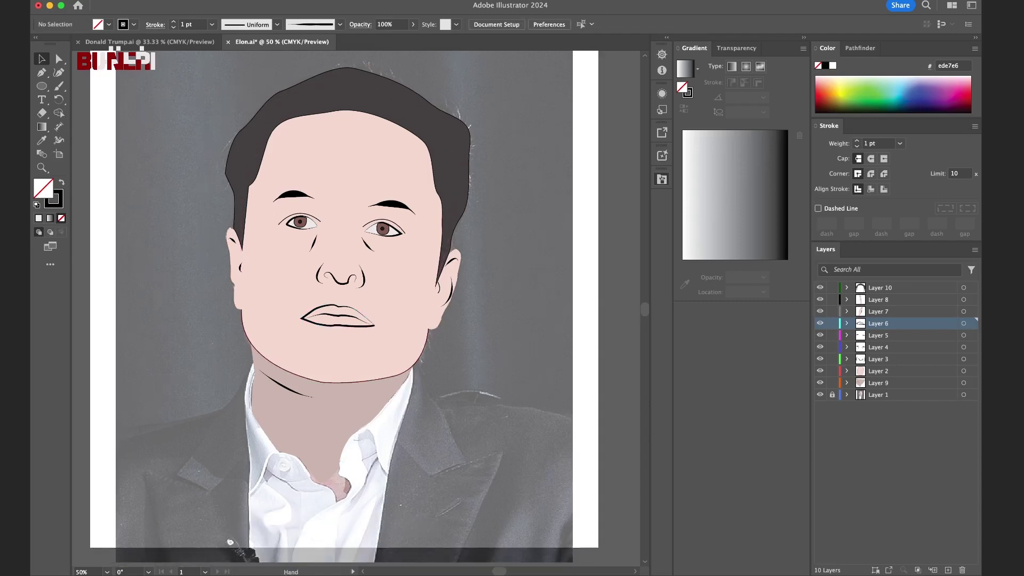
{"action": "scroll", "coordinate": [344, 304], "scroll_direction": "down", "scroll_amount": 3}
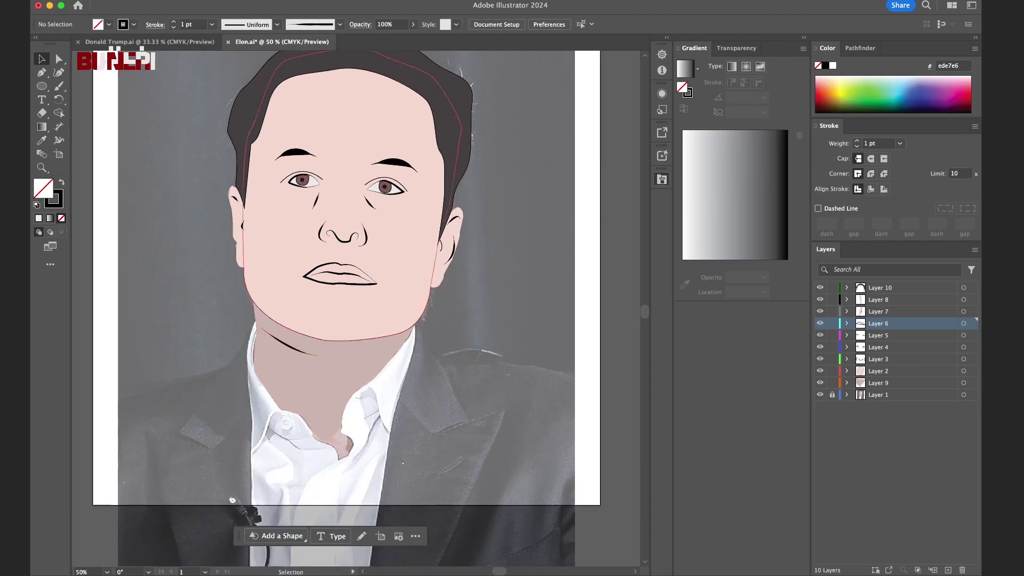
{"action": "left_click", "coordinate": [319, 175]}
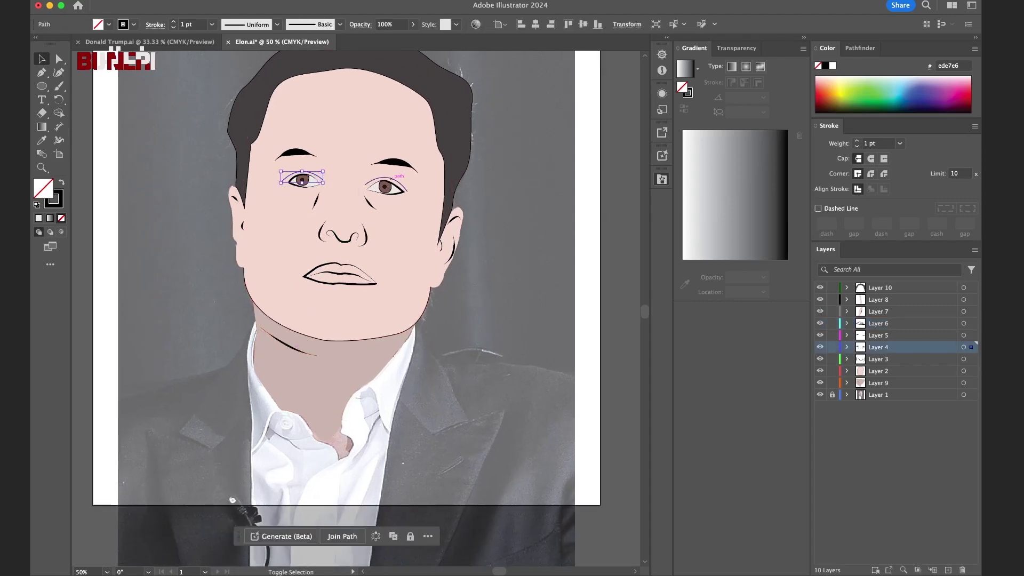
{"action": "left_click", "coordinate": [397, 181], "text": "shift"}
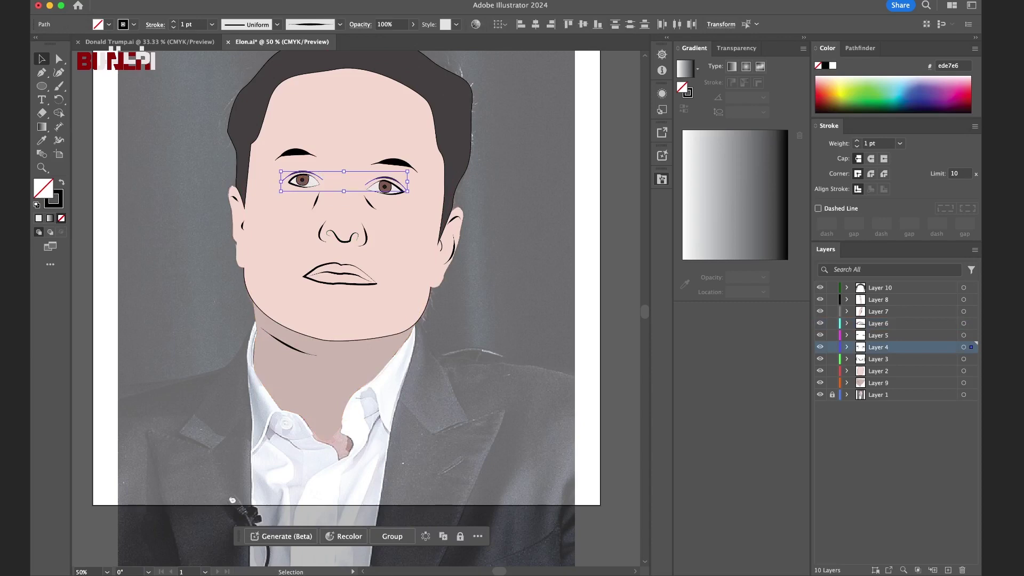
{"action": "key", "text": "ctrl+shift+a"}
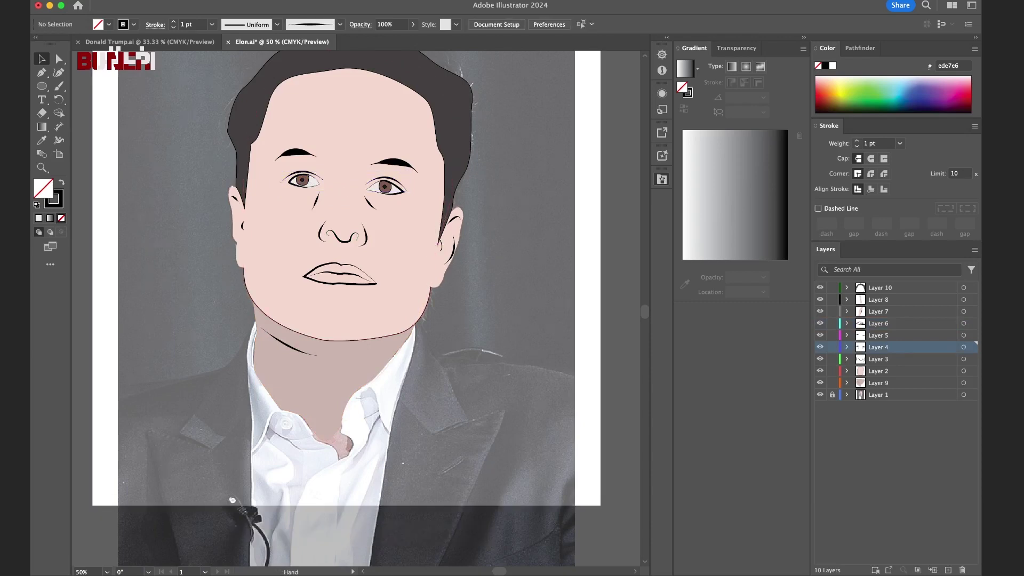
{"action": "left_click_drag", "start_coordinate": [232, 499], "coordinate": [213, 529]}
{"action": "scroll", "coordinate": [210, 545], "scroll_direction": "down", "scroll_amount": 3}
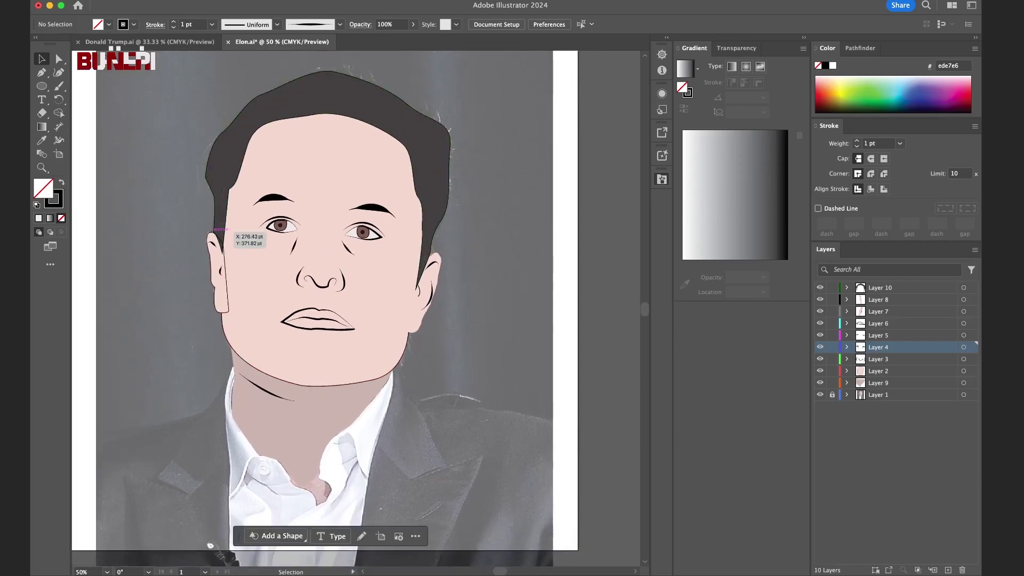
Give the left and right ear shapes a default black 1 pt stroke, then zoom in on the face.
{"action": "left_click", "coordinate": [216, 251]}
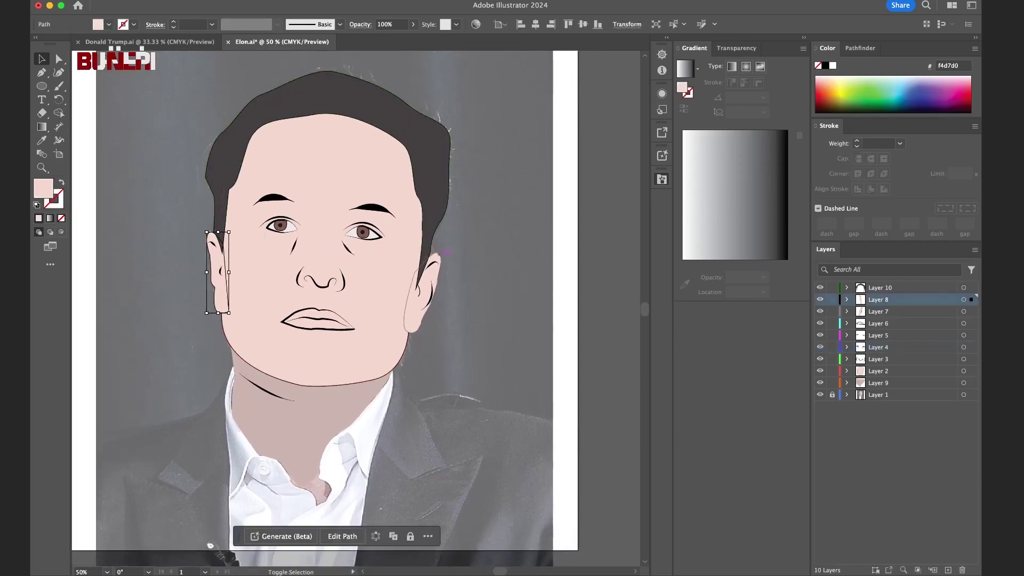
{"action": "left_click", "coordinate": [430, 291], "text": "shift"}
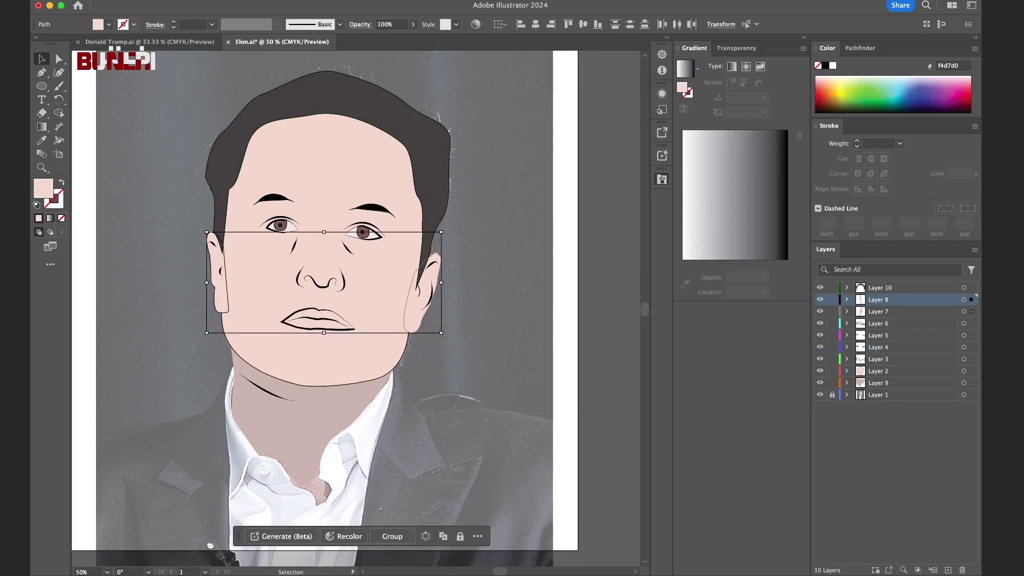
{"action": "key", "text": "ctrl+z"}
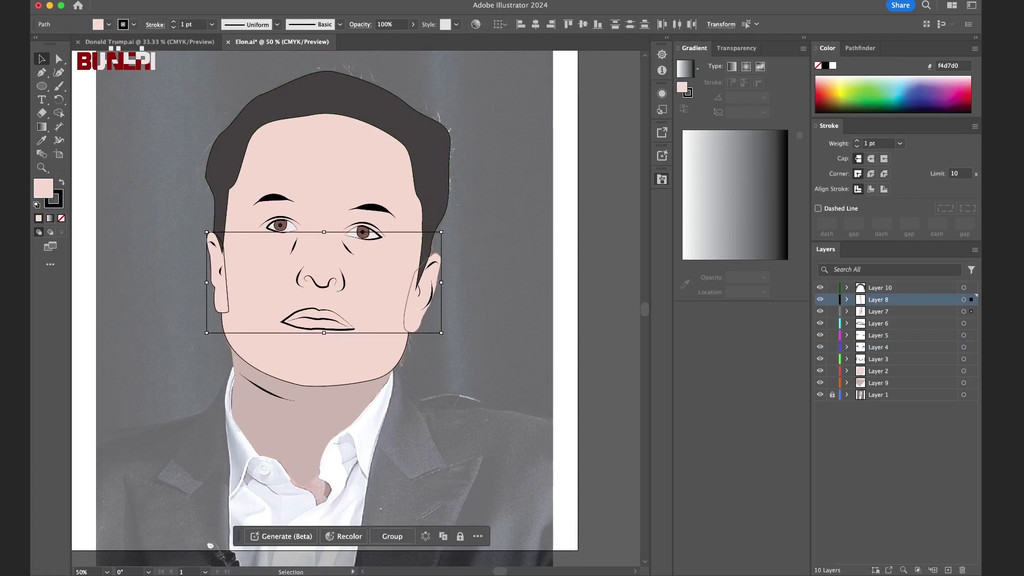
{"action": "key", "text": "ctrl+shift+a"}
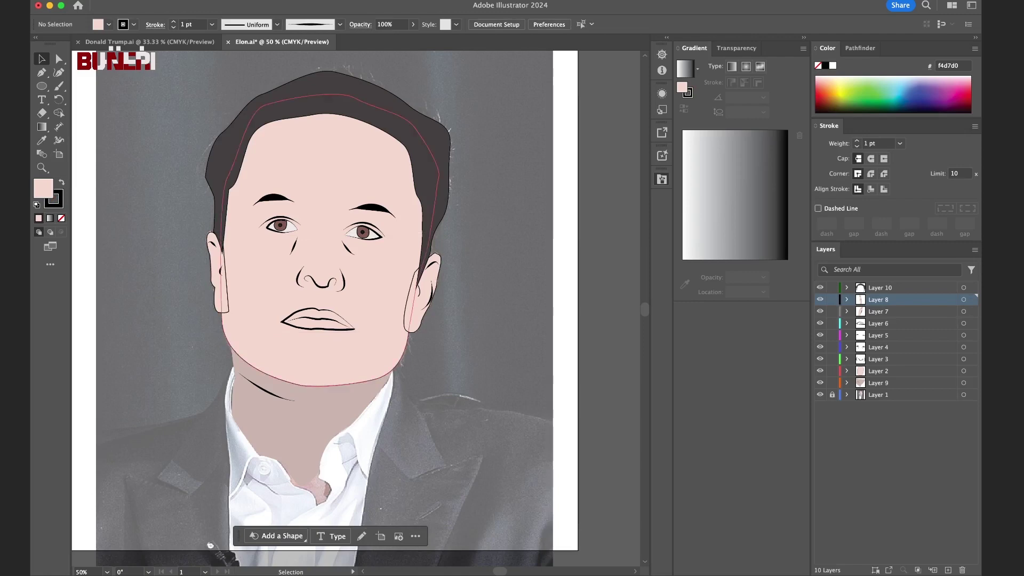
{"action": "key", "text": "ctrl+1"}
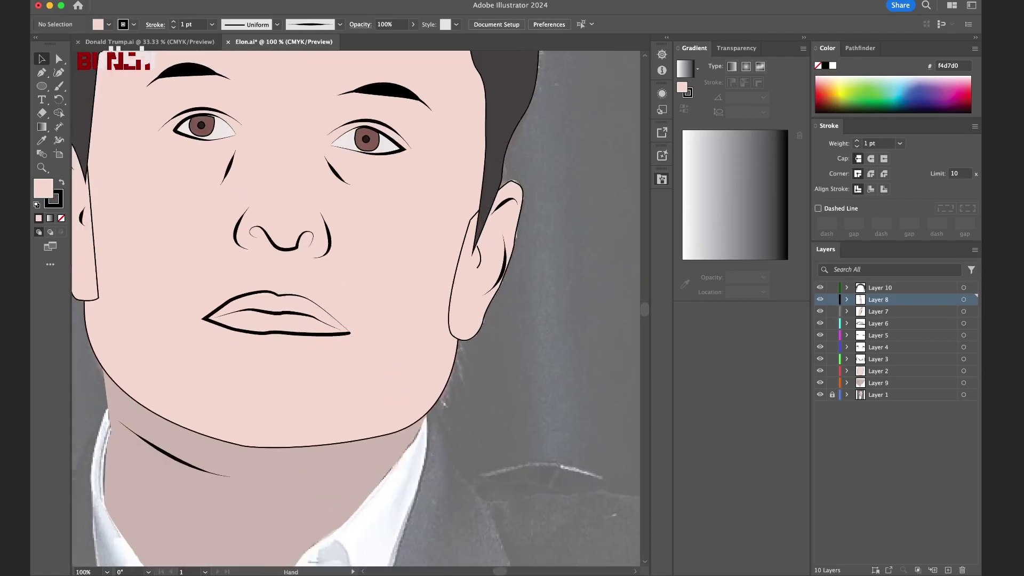
Add a new empty layer above Layer 10.
{"action": "left_click_drag", "start_coordinate": [352, 320], "coordinate": [344, 273]}
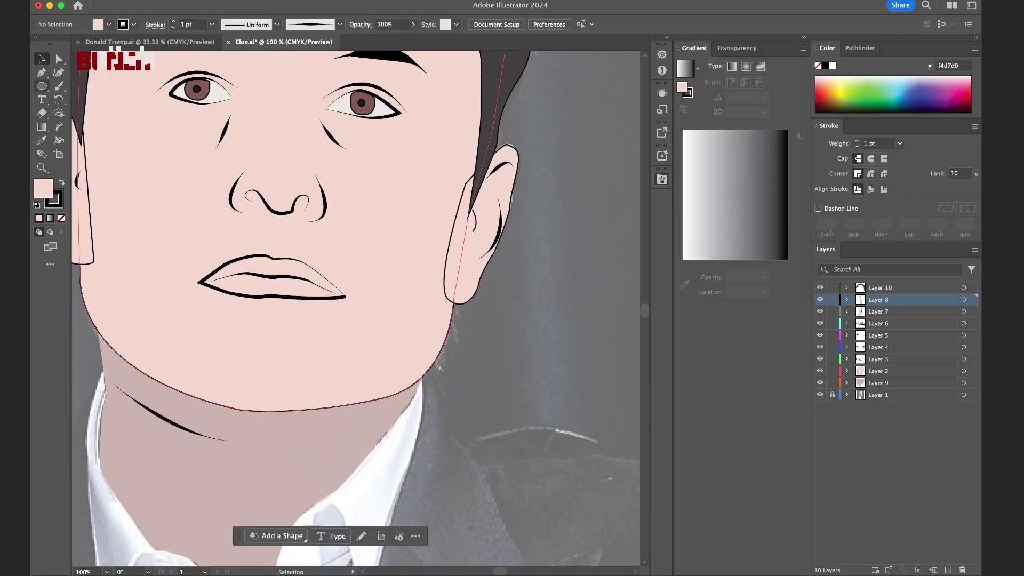
{"action": "left_click", "coordinate": [880, 287]}
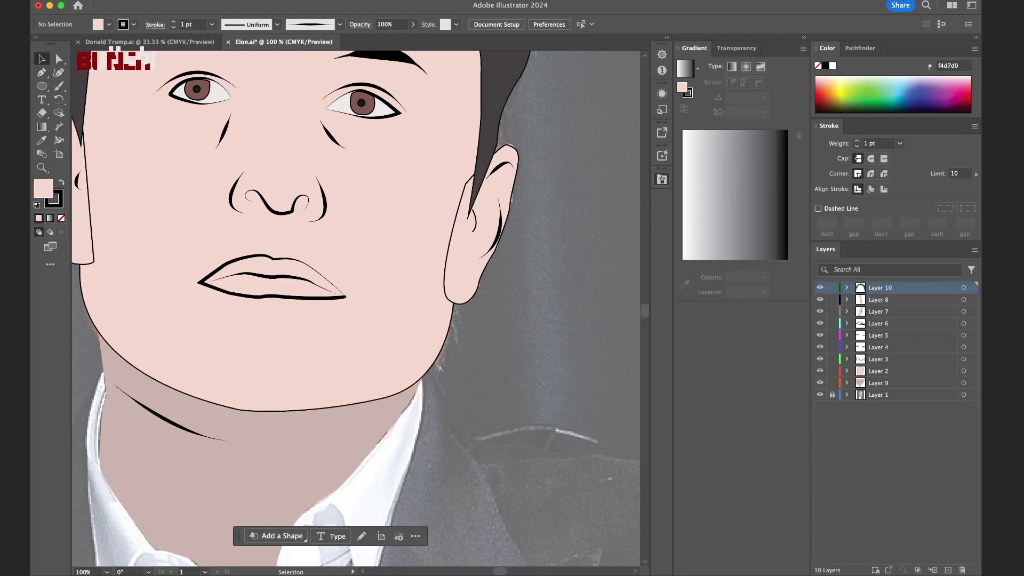
{"action": "left_click", "coordinate": [947, 570]}
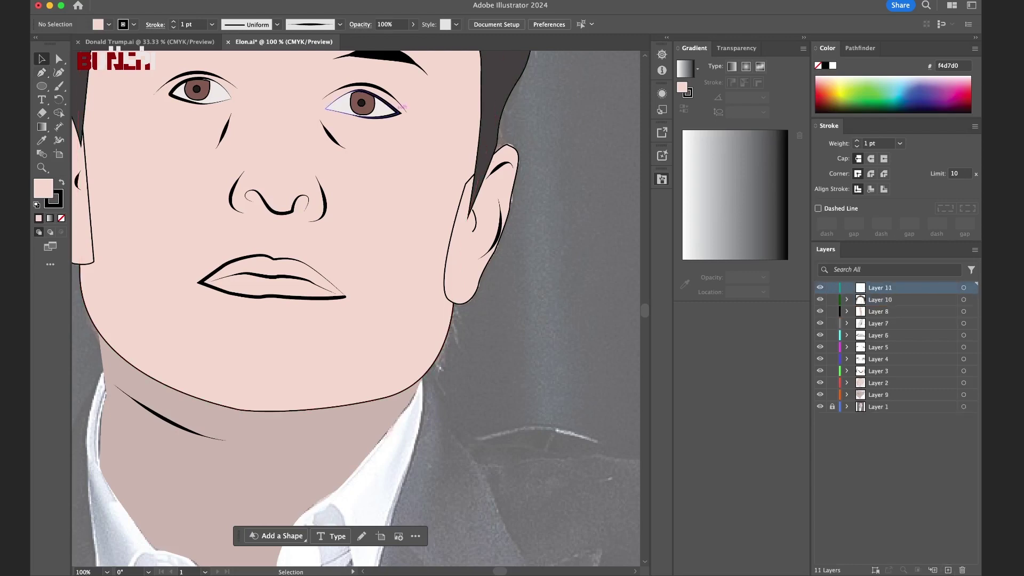
Draw a closed shading shape with the Pen beside the right ear down along the cheek.
{"action": "key", "text": "p"}
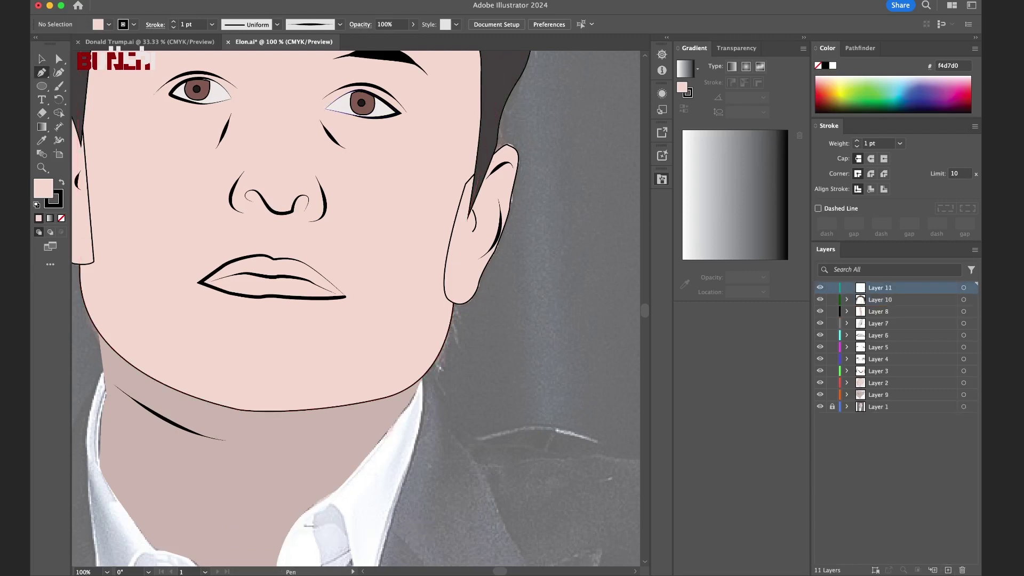
{"action": "left_click", "coordinate": [462, 221]}
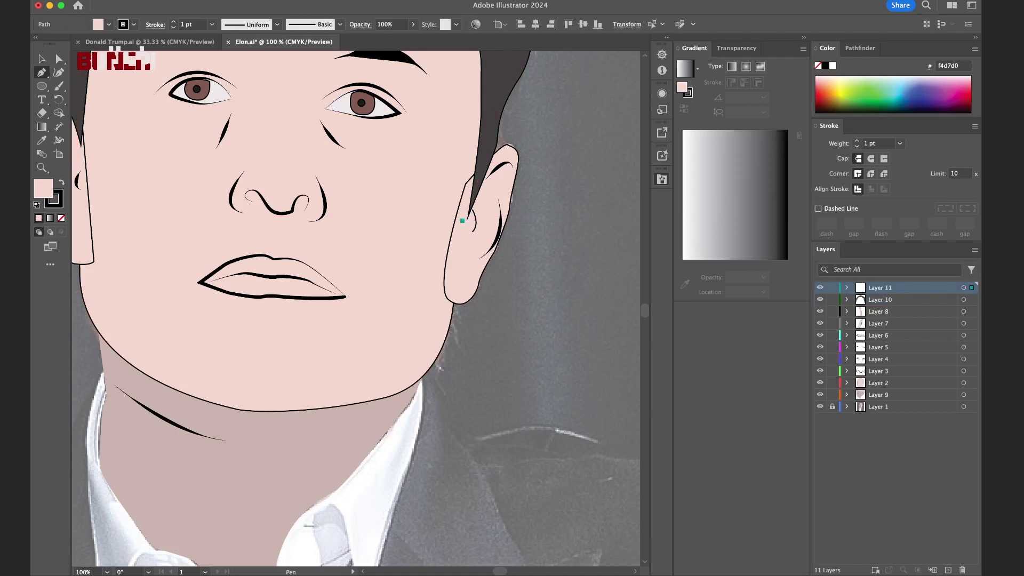
{"action": "left_click", "coordinate": [476, 170]}
{"action": "left_click", "coordinate": [476, 156]}
{"action": "left_click_drag", "start_coordinate": [461, 220], "coordinate": [439, 198]}
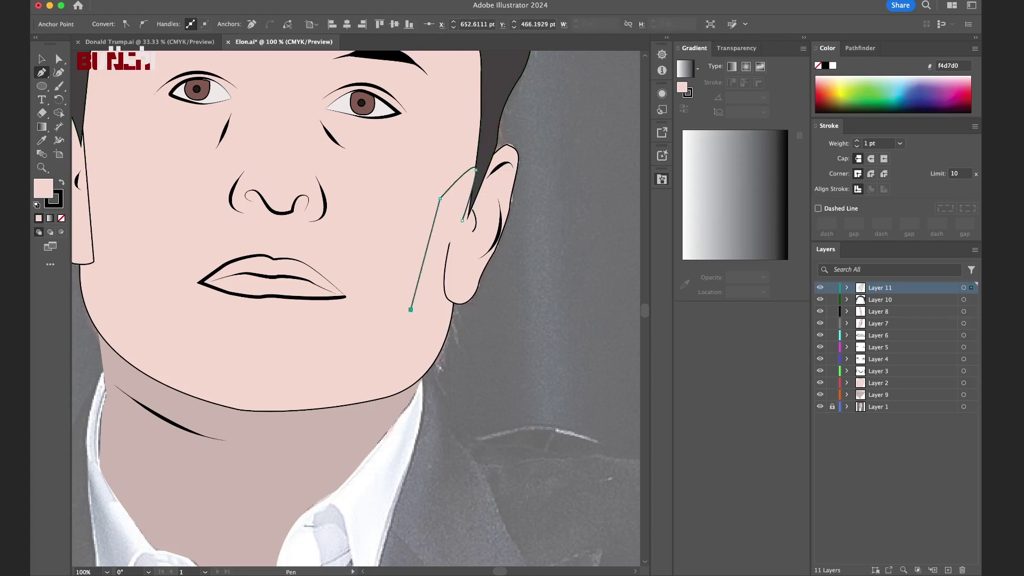
{"action": "left_click", "coordinate": [410, 309]}
{"action": "left_click", "coordinate": [448, 300]}
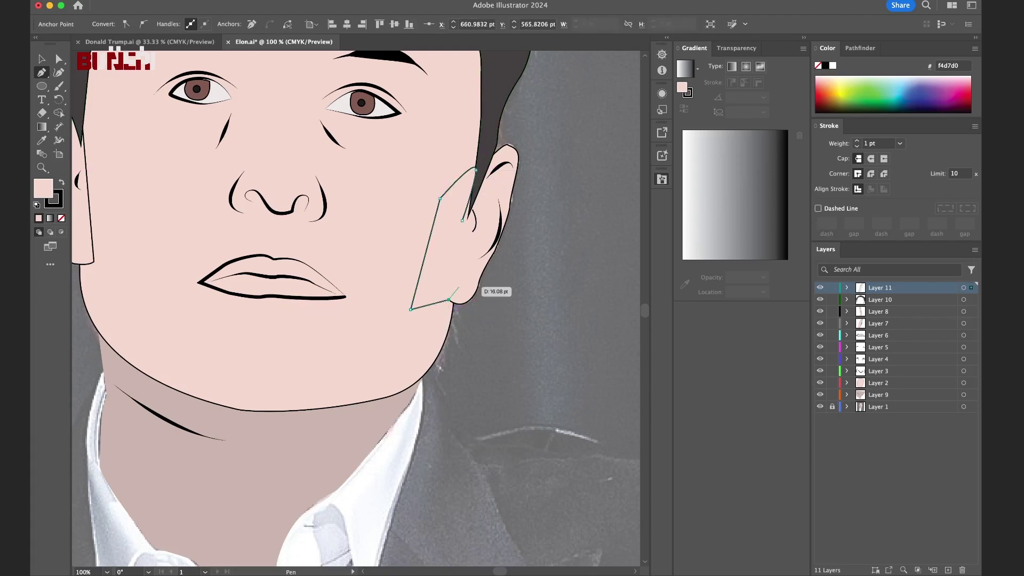
{"action": "left_click", "coordinate": [458, 287]}
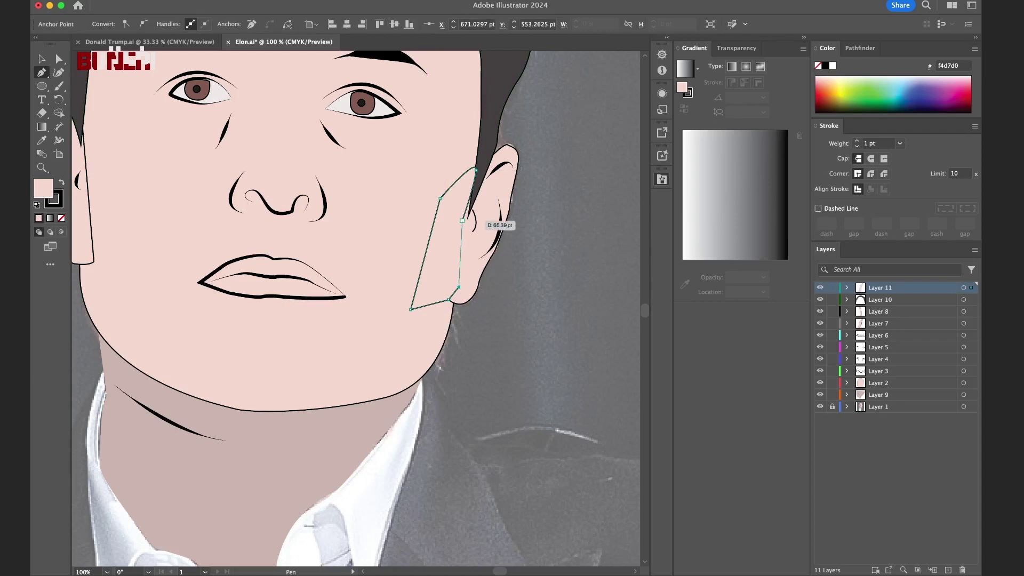
{"action": "left_click", "coordinate": [462, 220]}
{"action": "key", "text": "a"}
{"action": "key", "text": "super+shift+a"}
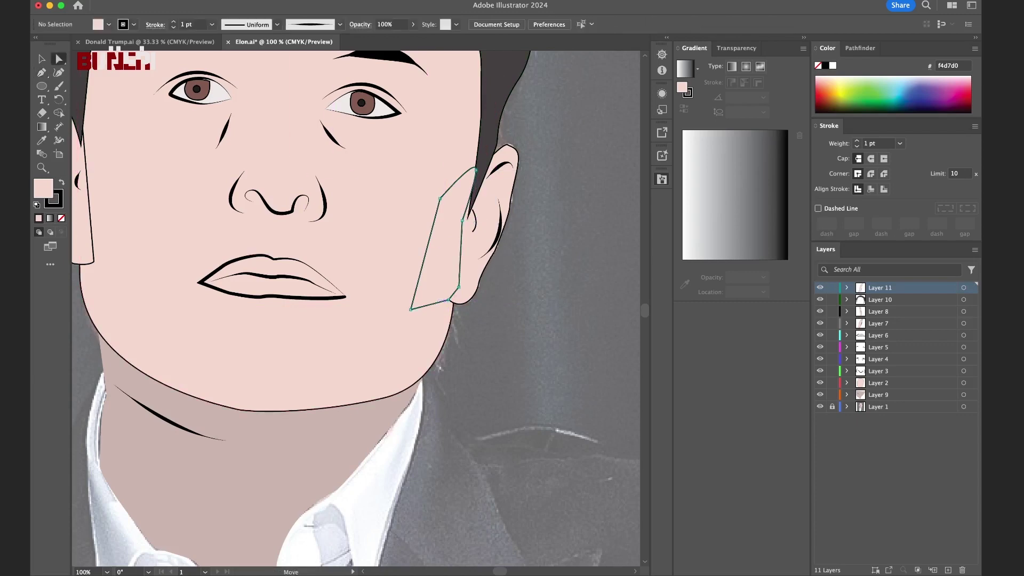
Set the ear-side shading shape's stroke to None.
{"action": "left_click", "coordinate": [448, 300]}
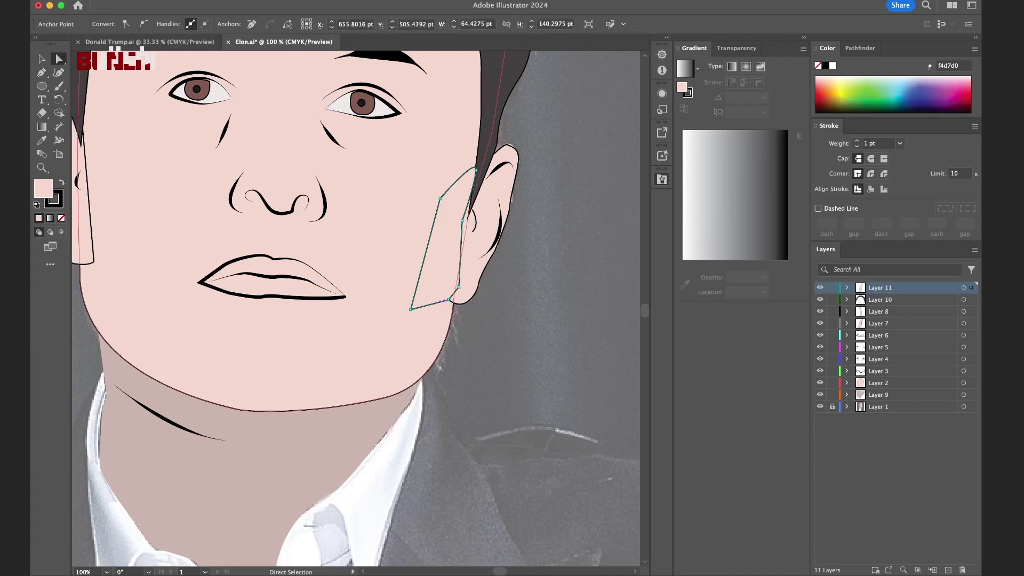
{"action": "key", "text": "v"}
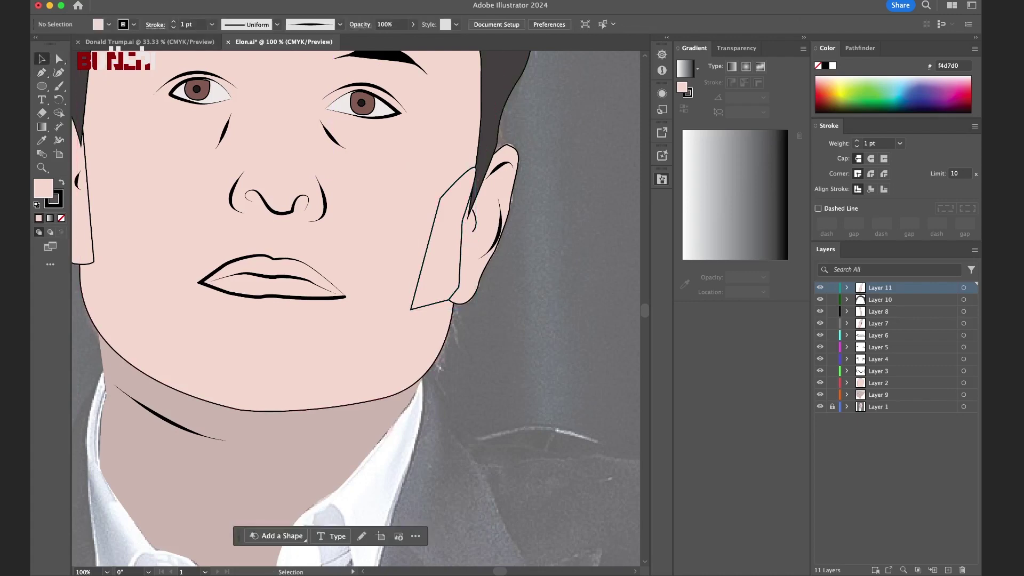
{"action": "key", "text": "super+shift+a"}
{"action": "left_click", "coordinate": [440, 245]}
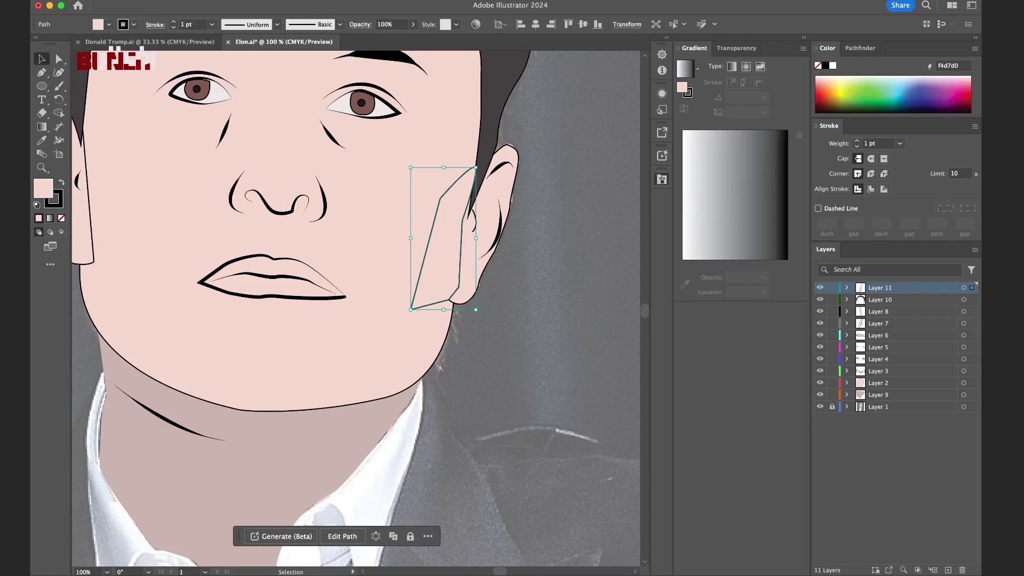
{"action": "key", "text": "super+shift+a"}
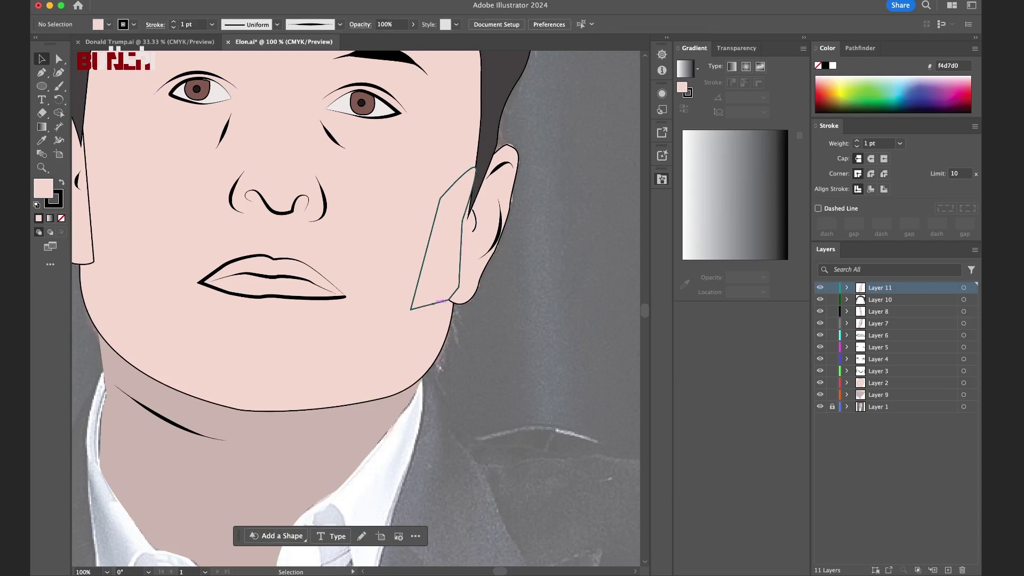
{"action": "left_click", "coordinate": [440, 302]}
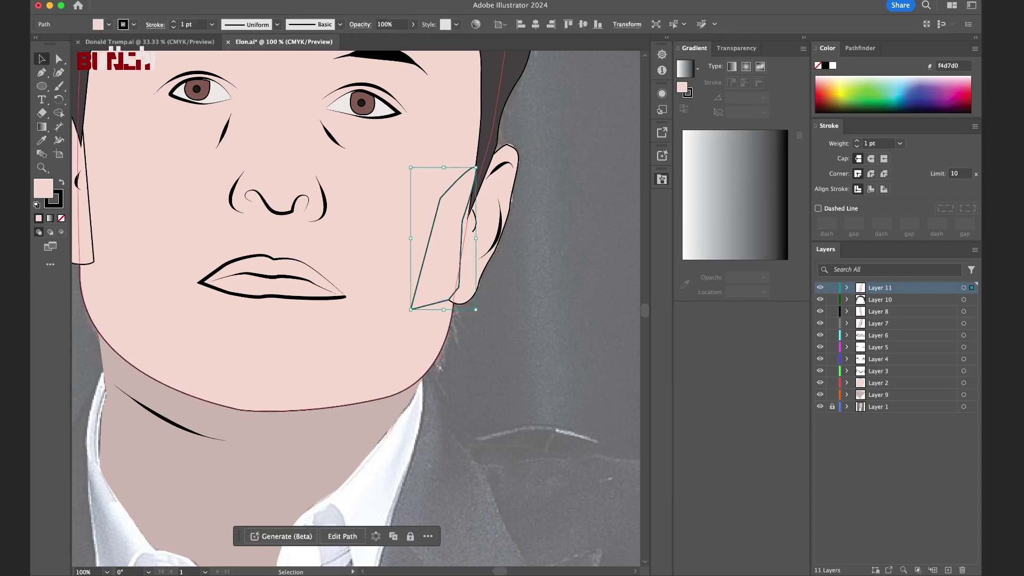
{"action": "key", "text": "slash"}
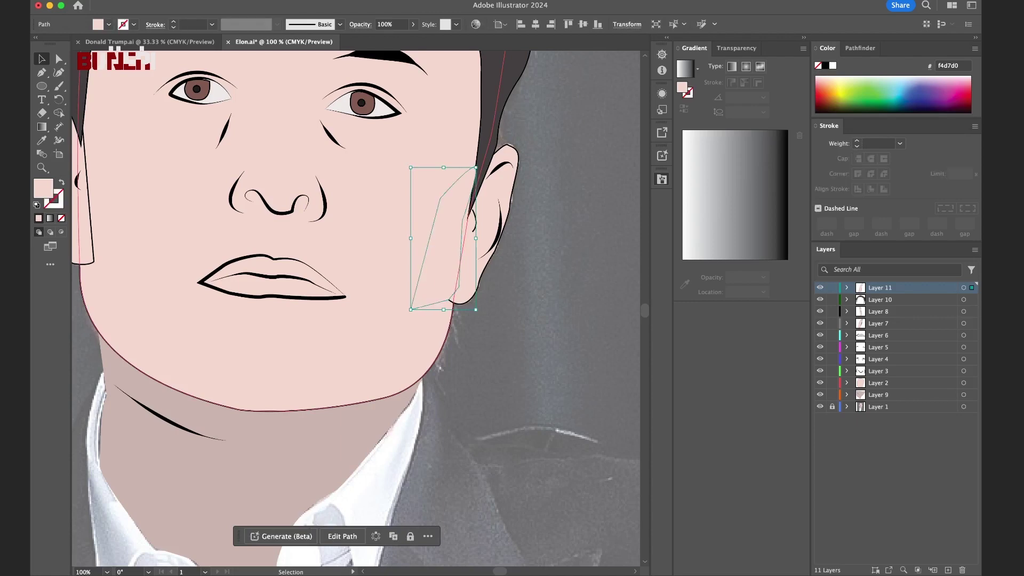
{"action": "key", "text": "super+shift+a"}
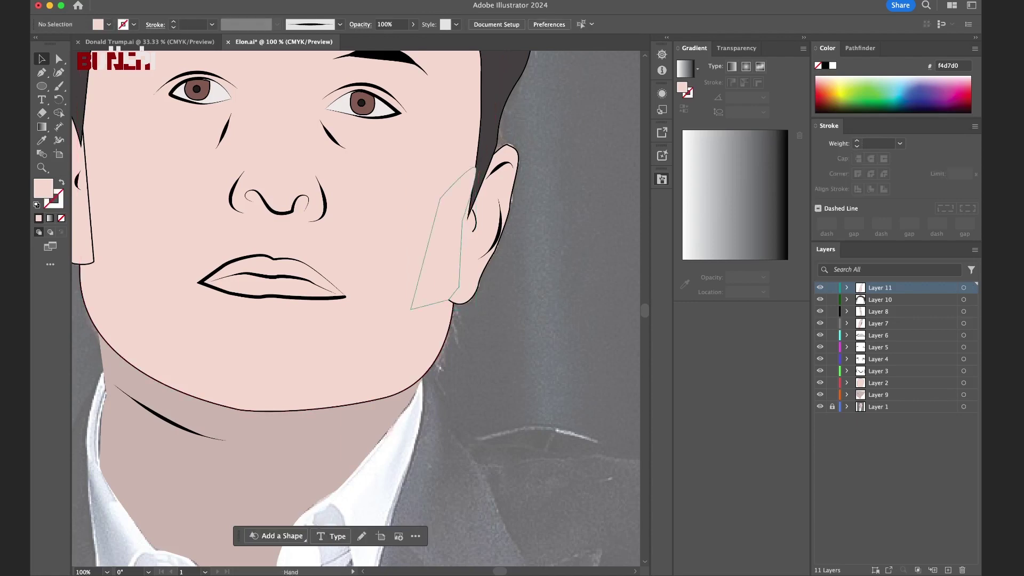
{"action": "left_click_drag", "start_coordinate": [299, 267], "coordinate": [496, 304]}
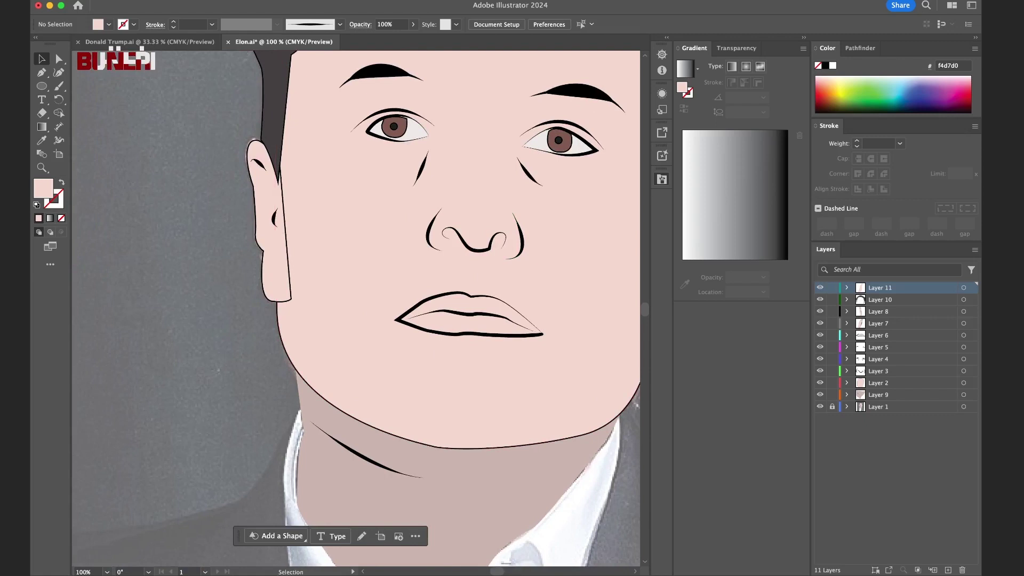
Draw a closed curved shading shape from beside the left ear down to the jaw and back.
{"action": "left_click", "coordinate": [42, 72]}
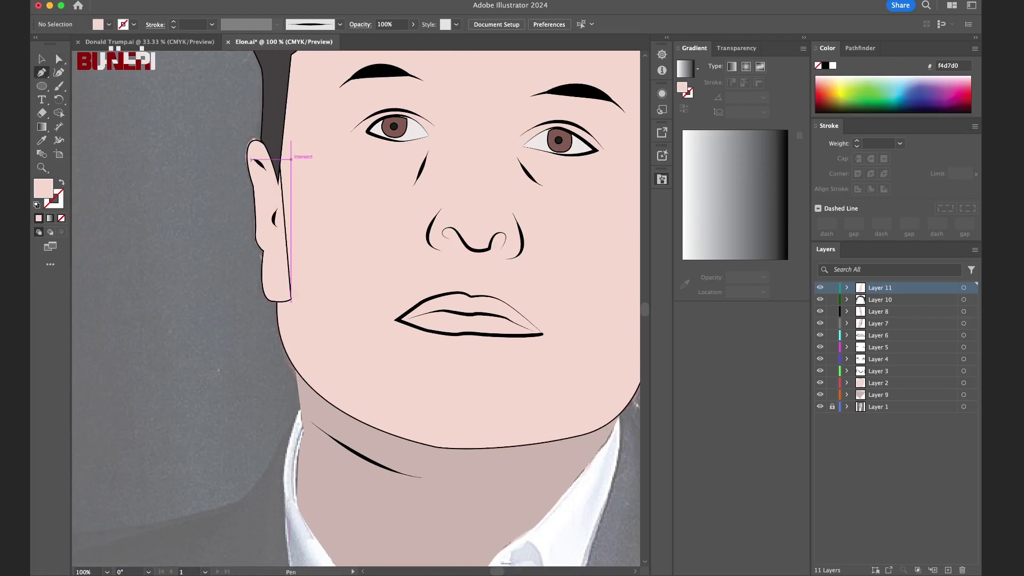
{"action": "left_click", "coordinate": [278, 192]}
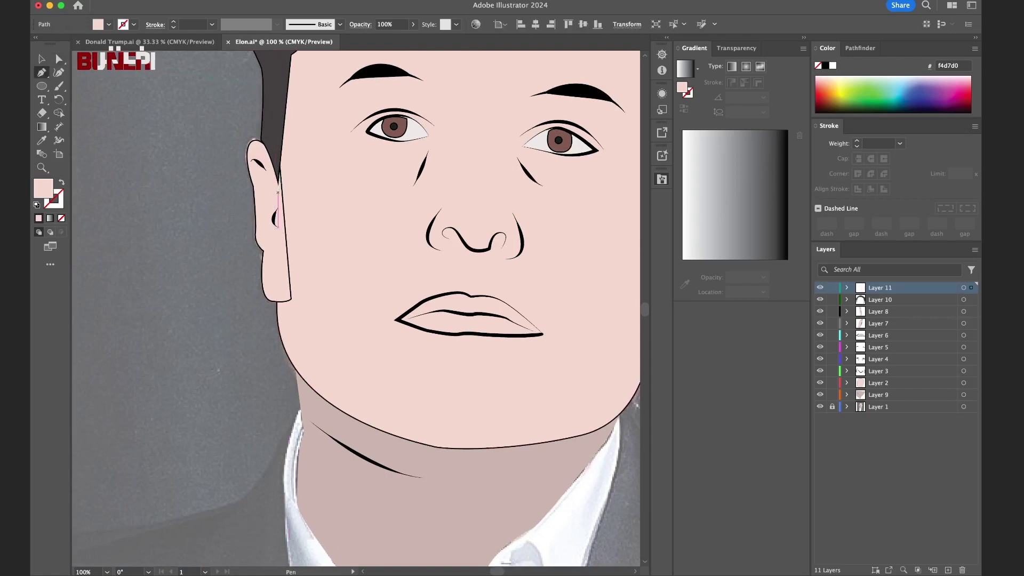
{"action": "left_click_drag", "start_coordinate": [281, 172], "coordinate": [289, 157]}
{"action": "left_click_drag", "start_coordinate": [280, 215], "coordinate": [264, 250]}
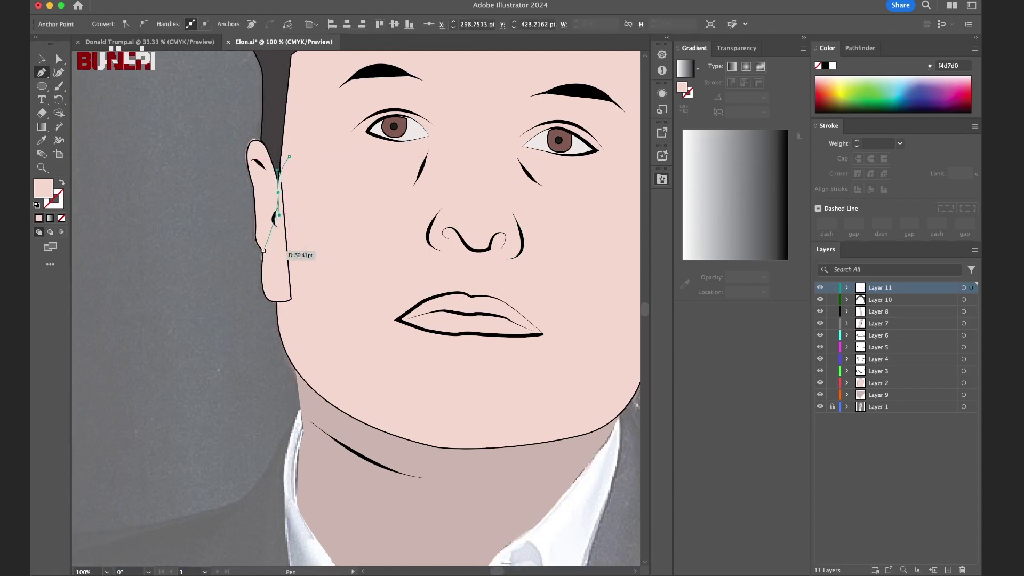
{"action": "mouse_move", "coordinate": [281, 287]}
{"action": "left_mouse_down"}
{"action": "mouse_move", "coordinate": [276, 307]}
{"action": "mouse_move", "coordinate": [288, 307]}
{"action": "left_mouse_up"}
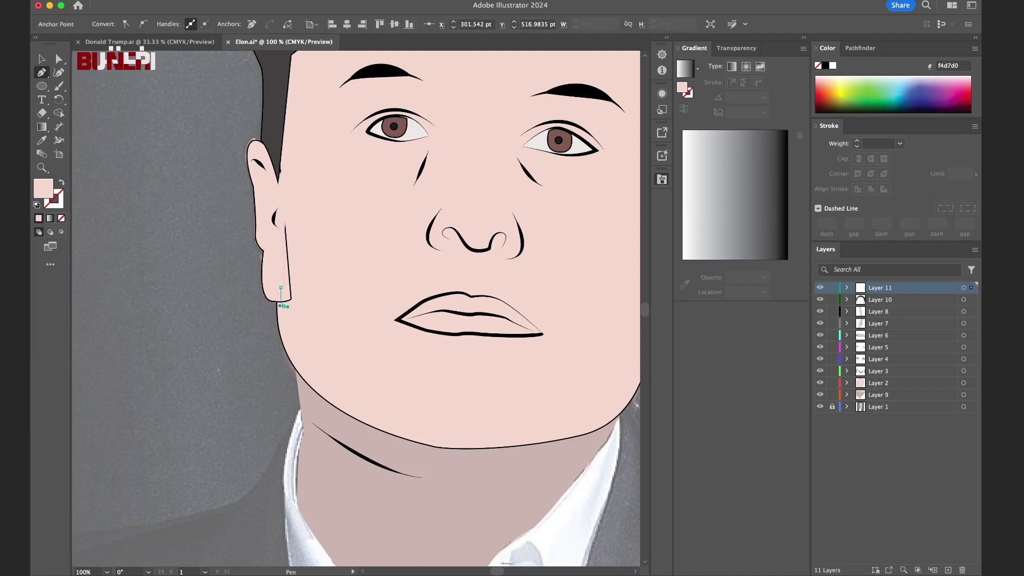
{"action": "left_click_drag", "start_coordinate": [318, 259], "coordinate": [304, 177]}
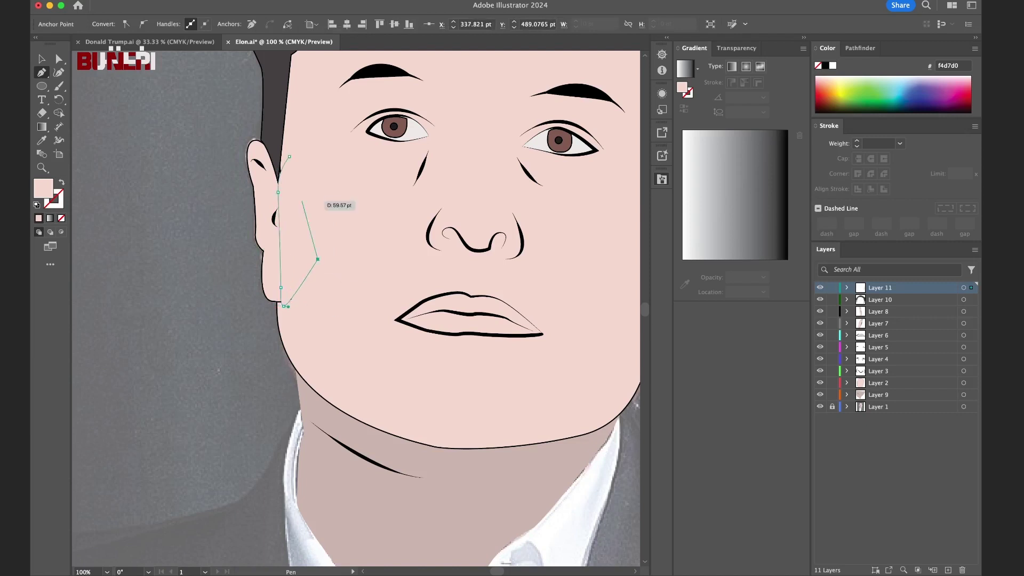
{"action": "left_click", "coordinate": [289, 157]}
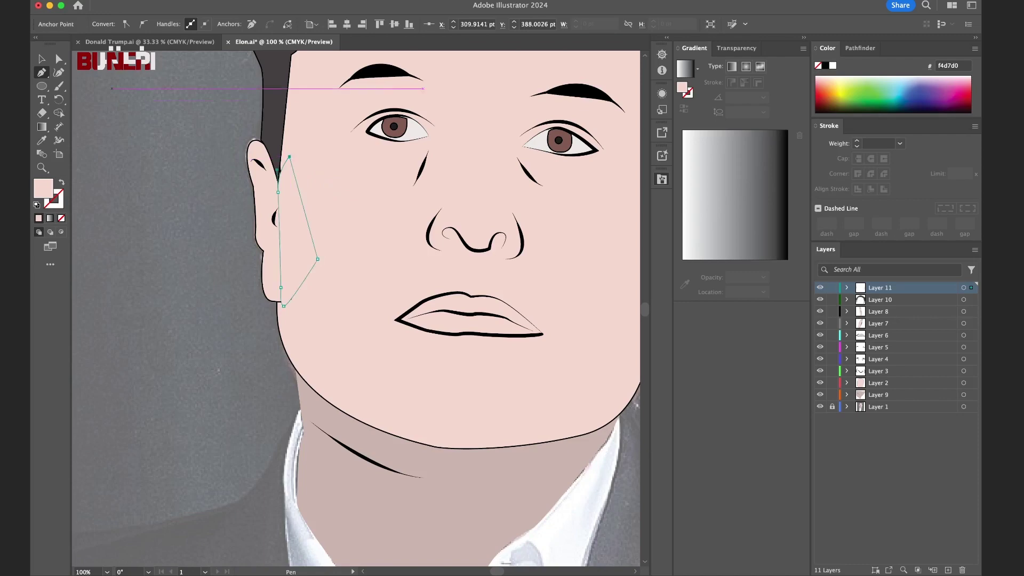
{"action": "key", "text": "a"}
{"action": "key", "text": "super+shift+a"}
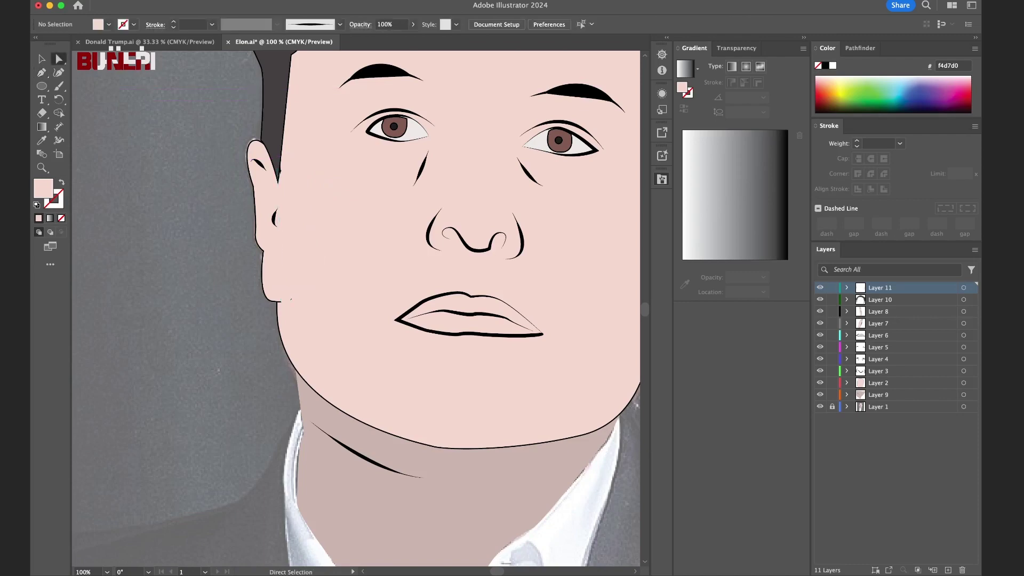
{"action": "key", "text": "super+minus"}
{"action": "left_click_drag", "start_coordinate": [150, 527], "coordinate": [214, 550]}
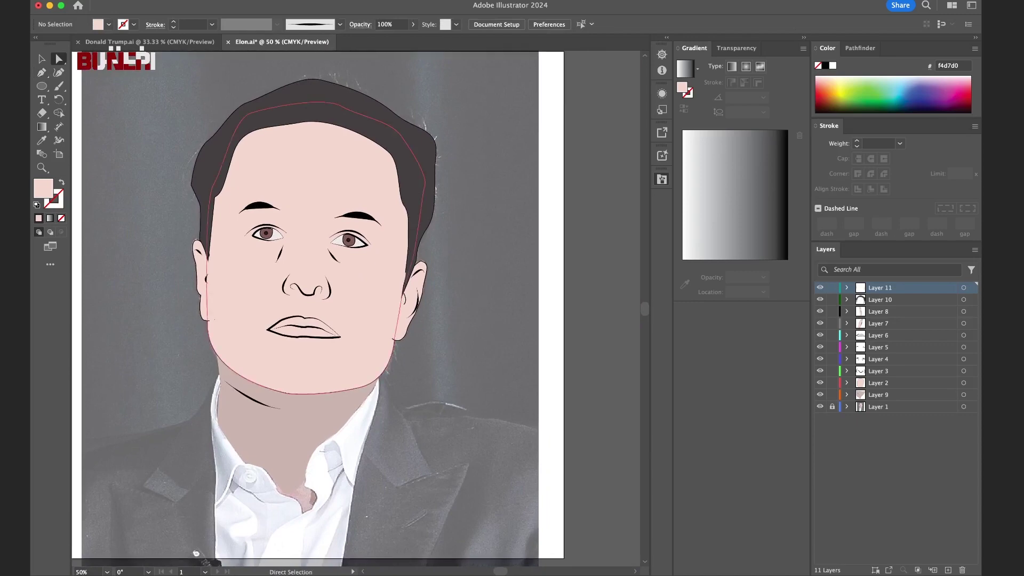
{"action": "scroll", "coordinate": [302, 277], "scroll_direction": "up", "scroll_amount": 3}
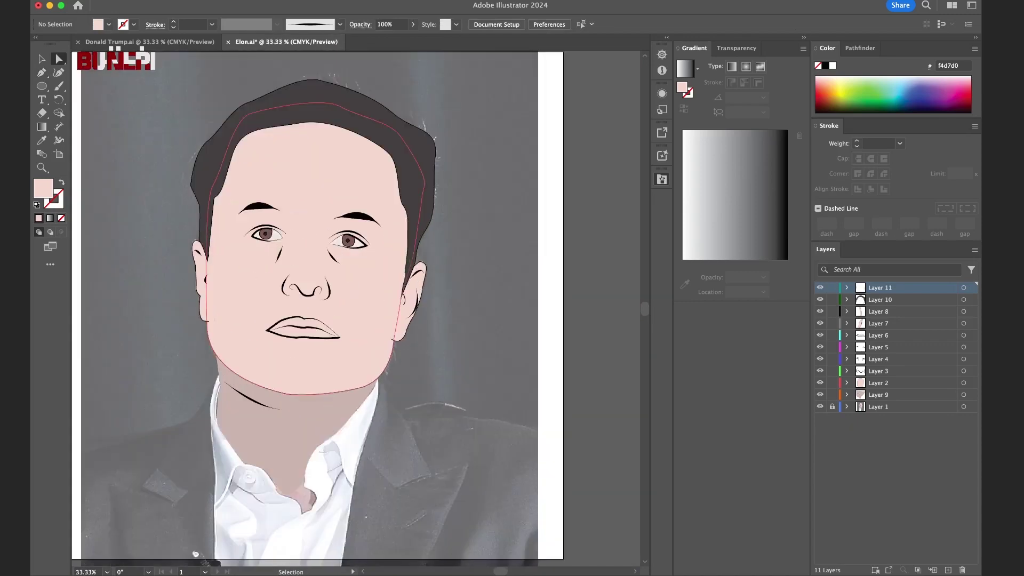
{"action": "key", "text": "super+minus"}
{"action": "left_click", "coordinate": [820, 406]}
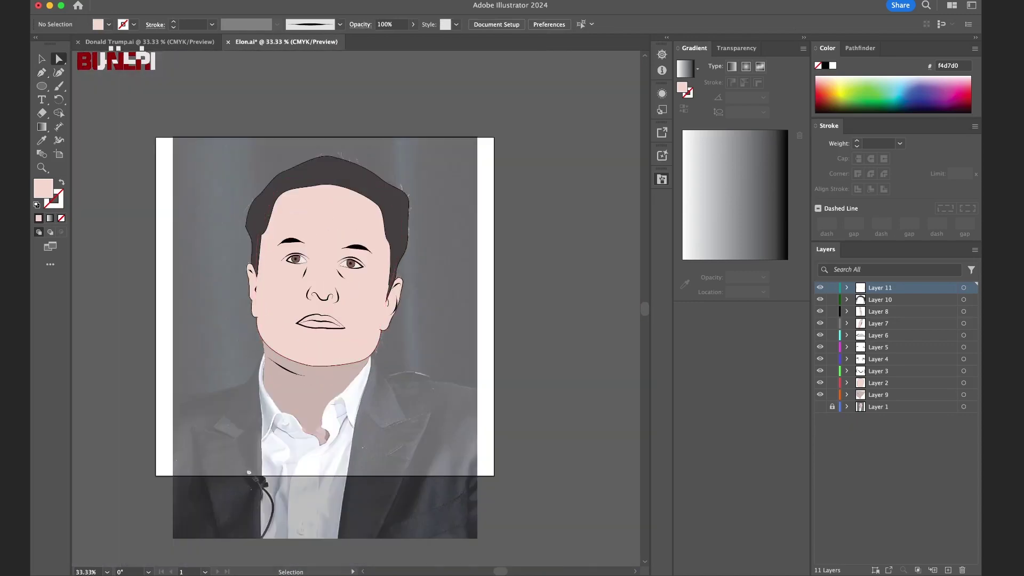
{"action": "left_click", "coordinate": [820, 406]}
{"action": "left_click", "coordinate": [820, 406]}
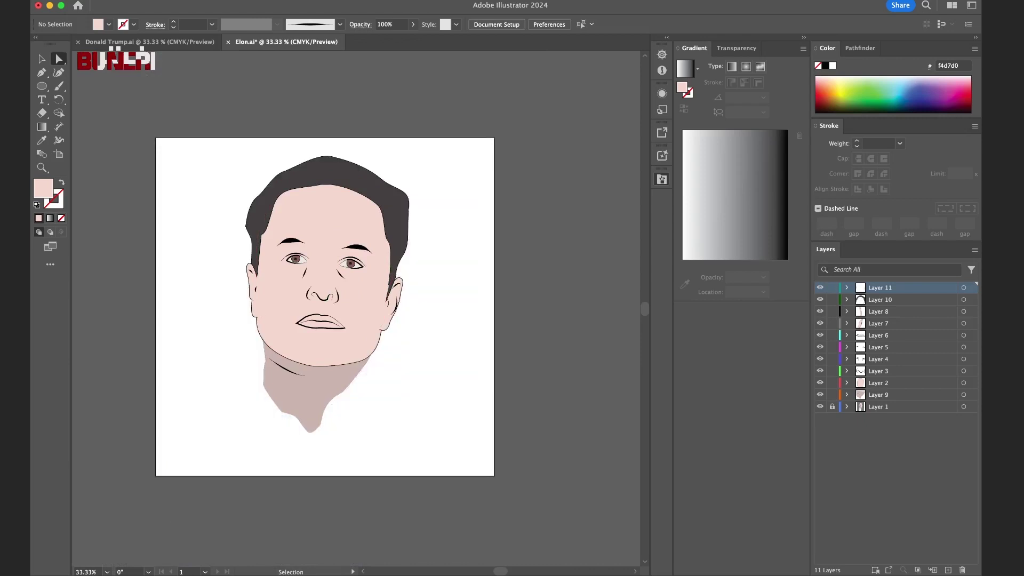
{"action": "left_click", "coordinate": [820, 407]}
{"action": "left_click", "coordinate": [821, 407]}
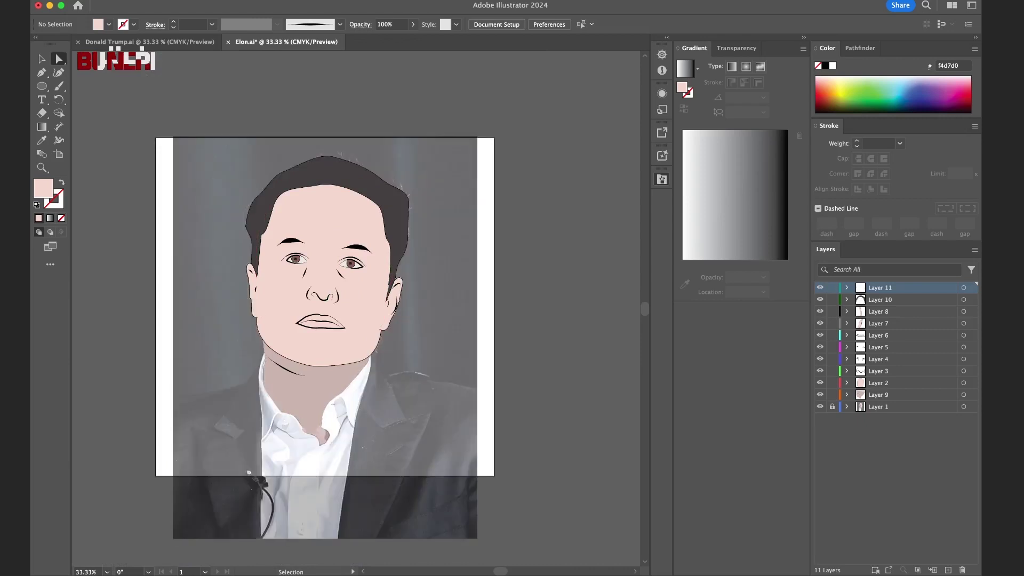
{"action": "key", "text": "ctrl+plus"}
{"action": "key", "text": "ctrl+plus"}
{"action": "key", "text": "ctrl+minus"}
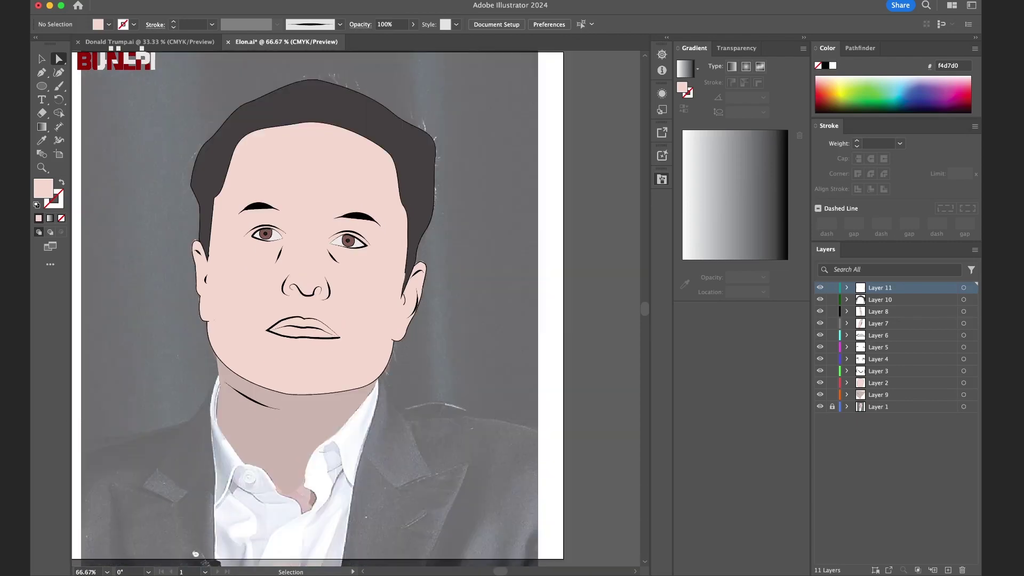
{"action": "scroll", "coordinate": [330, 309], "scroll_direction": "left", "scroll_amount": 5}
{"action": "scroll", "coordinate": [330, 308], "scroll_direction": "down", "scroll_amount": 2}
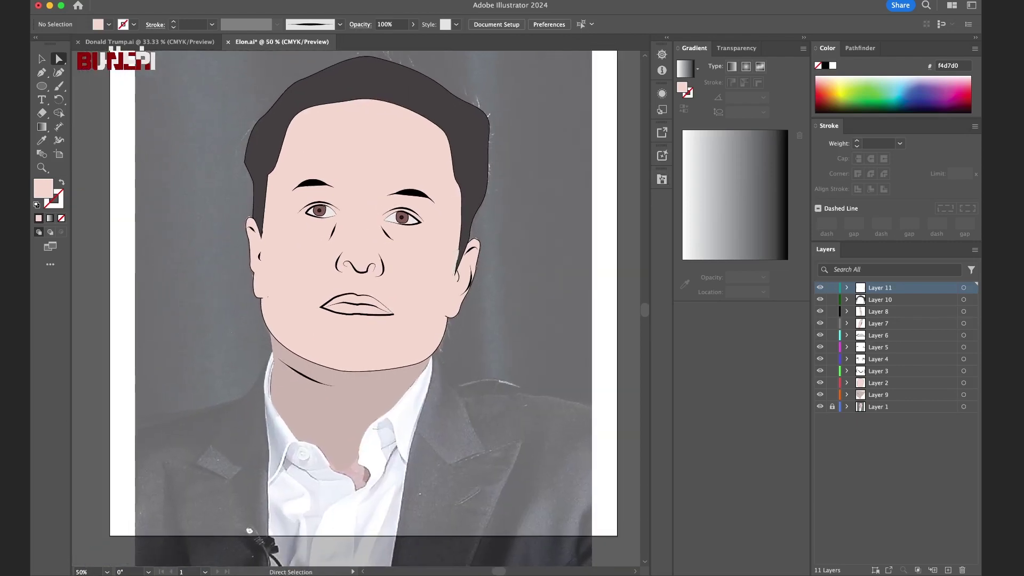
{"action": "scroll", "coordinate": [371, 308], "scroll_direction": "left", "scroll_amount": 2}
{"action": "scroll", "coordinate": [371, 307], "scroll_direction": "up", "scroll_amount": 1}
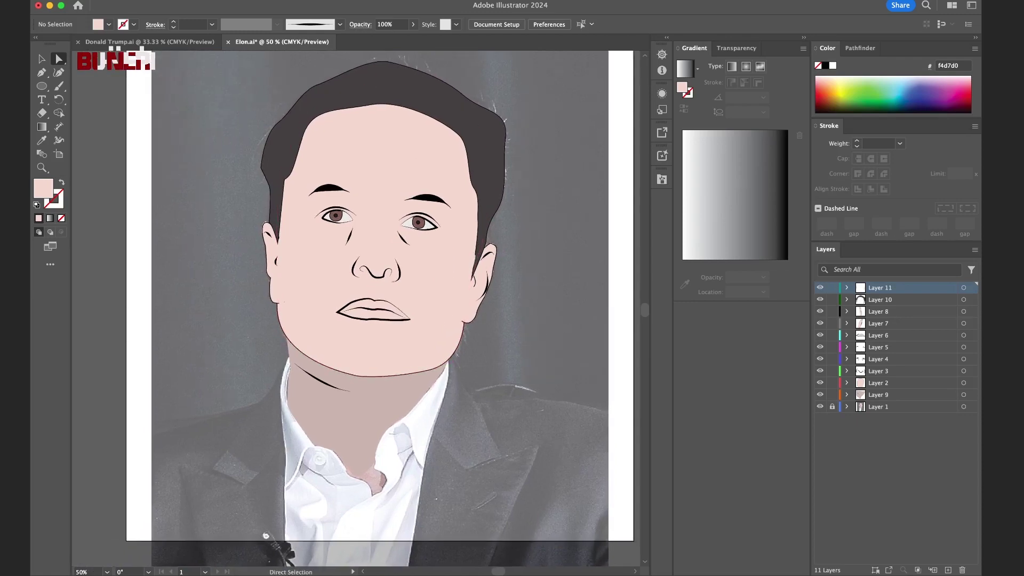
{"action": "scroll", "coordinate": [355, 317], "scroll_direction": "down", "scroll_amount": 2}
{"action": "scroll", "coordinate": [354, 317], "scroll_direction": "up", "scroll_amount": 2}
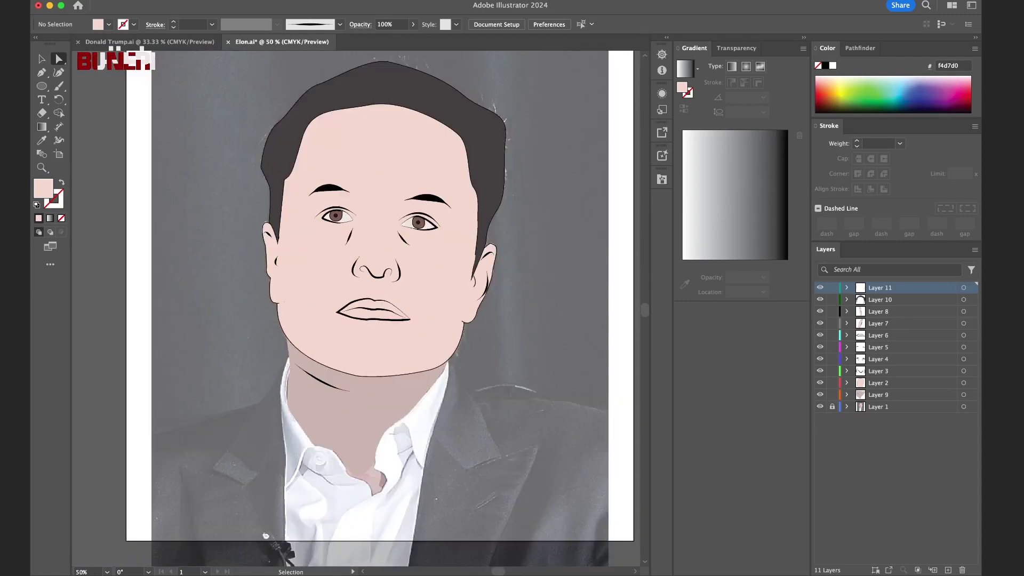
{"action": "scroll", "coordinate": [354, 317], "scroll_direction": "up", "scroll_amount": 1}
{"action": "scroll", "coordinate": [269, 555], "scroll_direction": "down", "scroll_amount": 3}
{"action": "scroll", "coordinate": [269, 555], "scroll_direction": "up", "scroll_amount": 1}
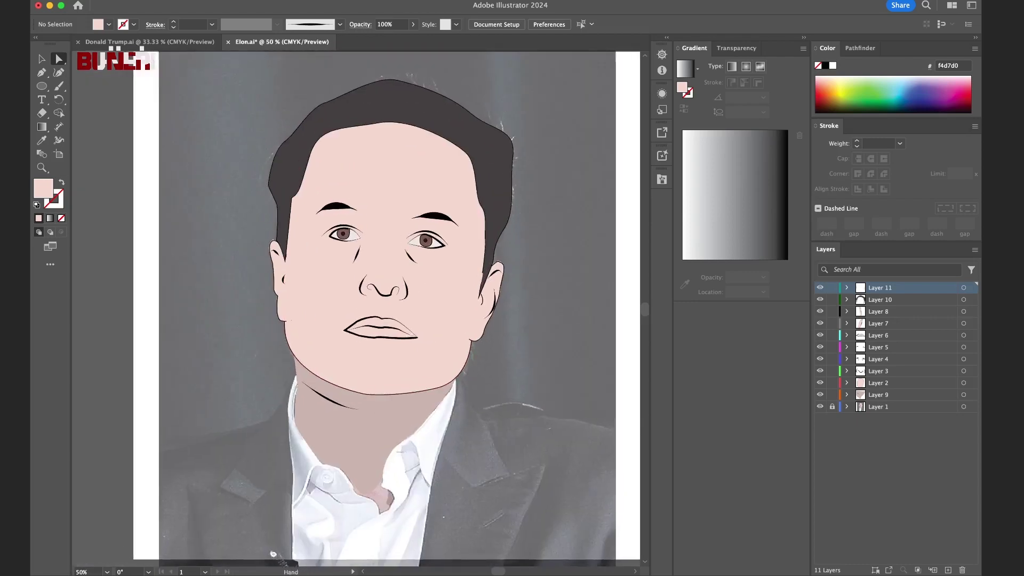
{"action": "scroll", "coordinate": [277, 564], "scroll_direction": "up", "scroll_amount": 1}
{"action": "left_click", "coordinate": [820, 406]}
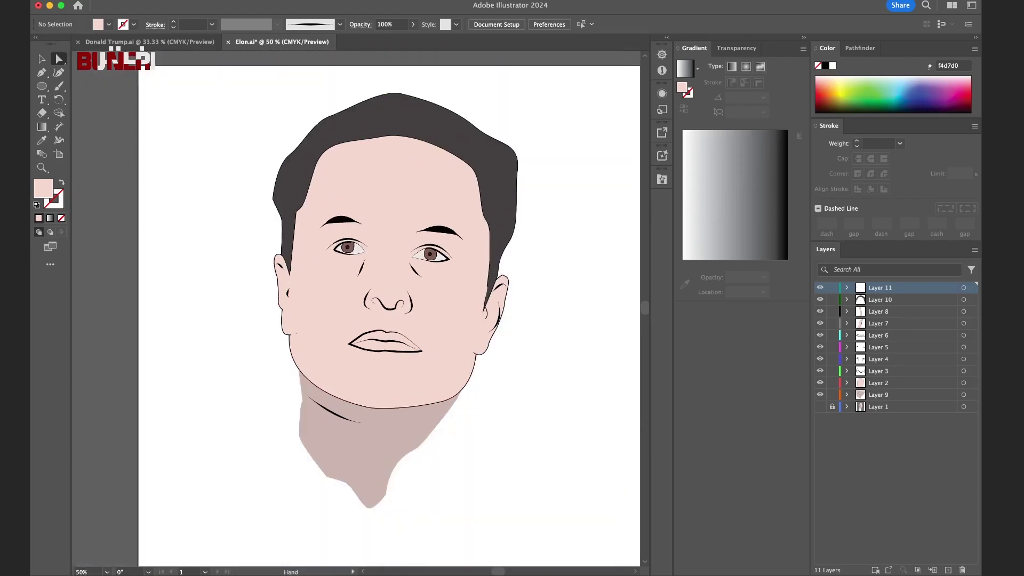
{"action": "left_click", "coordinate": [820, 406]}
{"action": "left_click", "coordinate": [821, 407]}
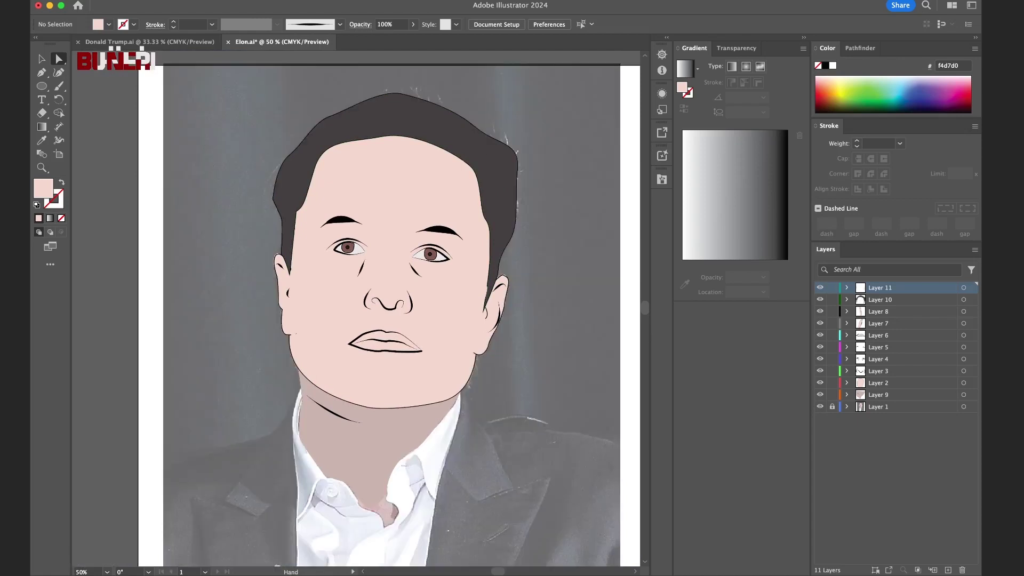
{"action": "left_click", "coordinate": [820, 406]}
Save the document, then zoom to 66.67% and center the face.
{"action": "key", "text": "cmd+s"}
{"action": "key", "text": "ctrl+plus"}
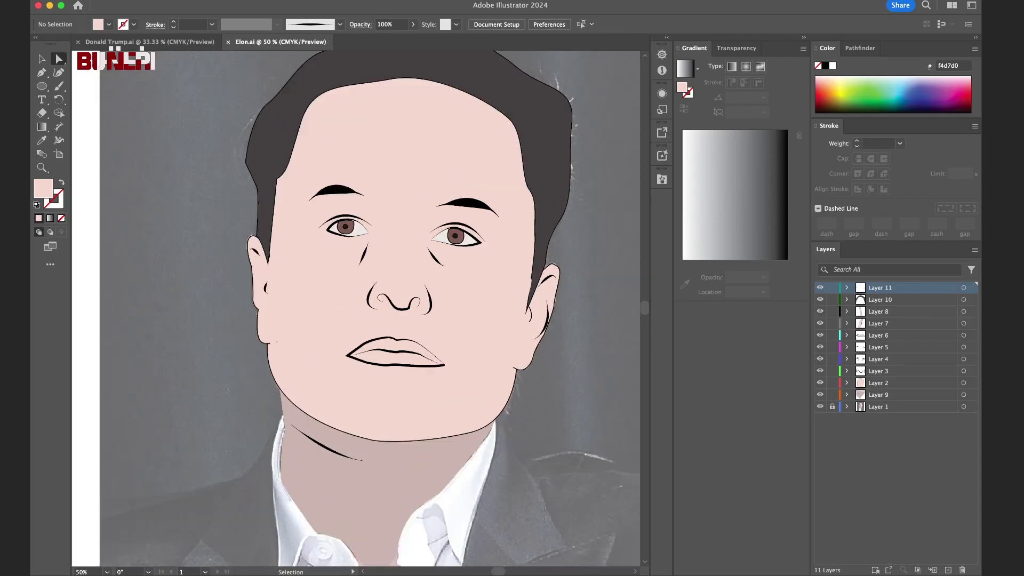
{"action": "left_click_drag", "start_coordinate": [374, 267], "coordinate": [346, 298]}
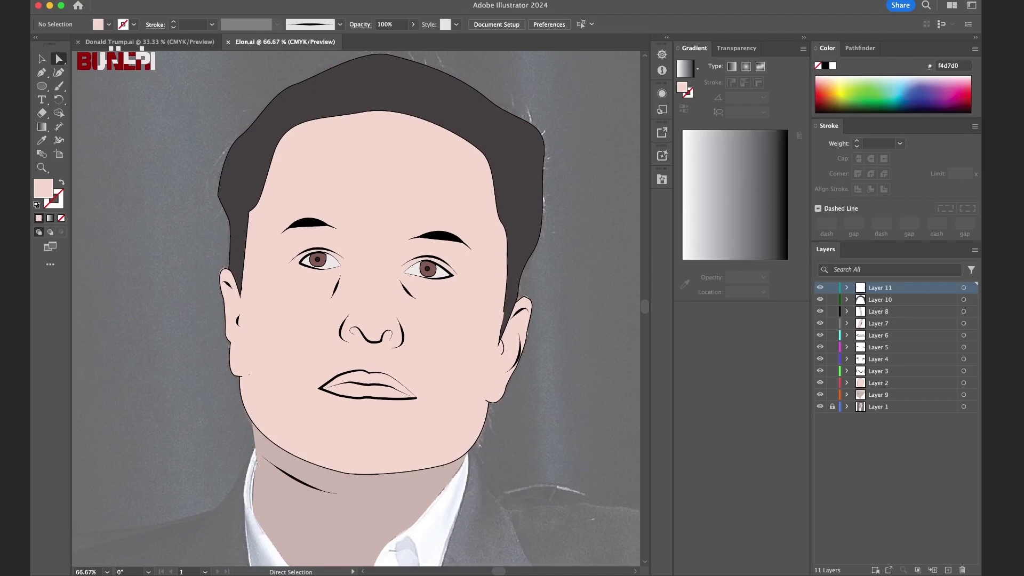
{"action": "key", "text": "super"}
{"action": "key", "text": "super+shift+4"}
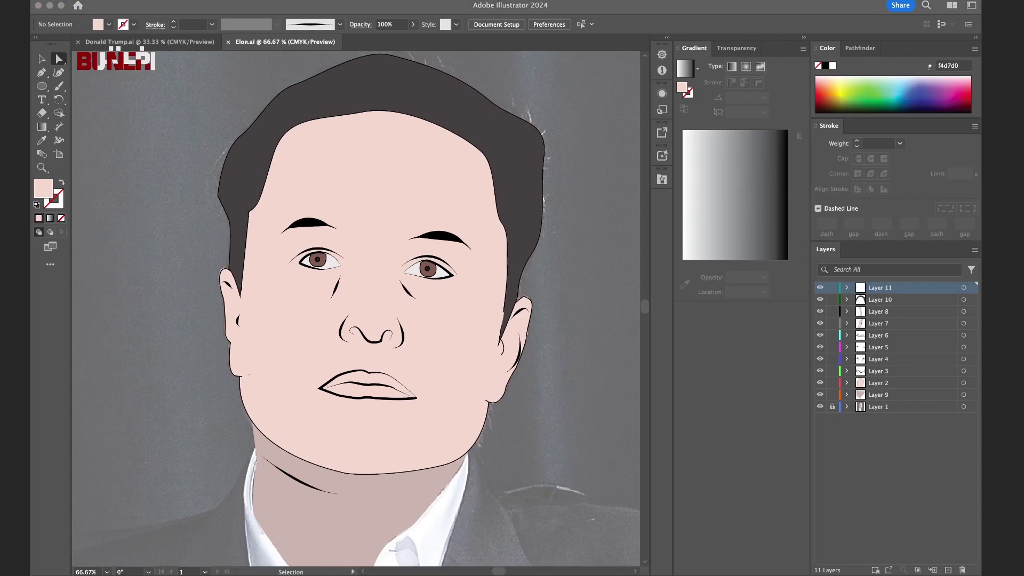